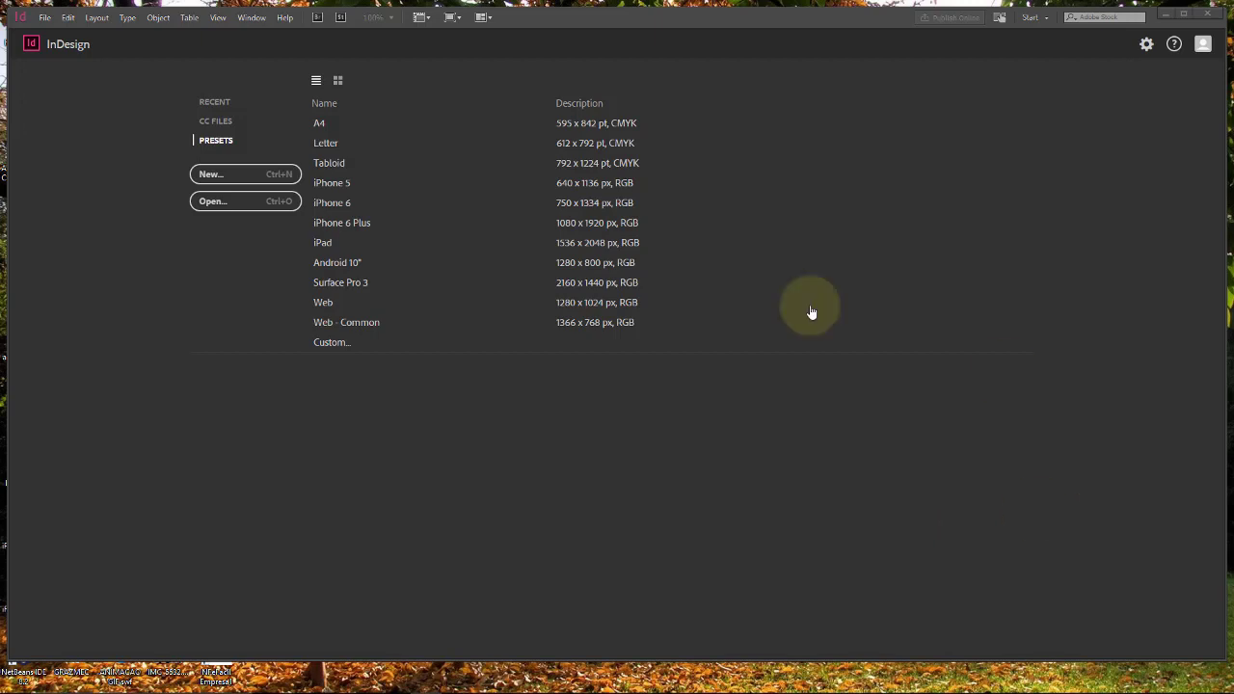
# Start a new document and set its number of pages to 4
pyautogui.click(216, 184)
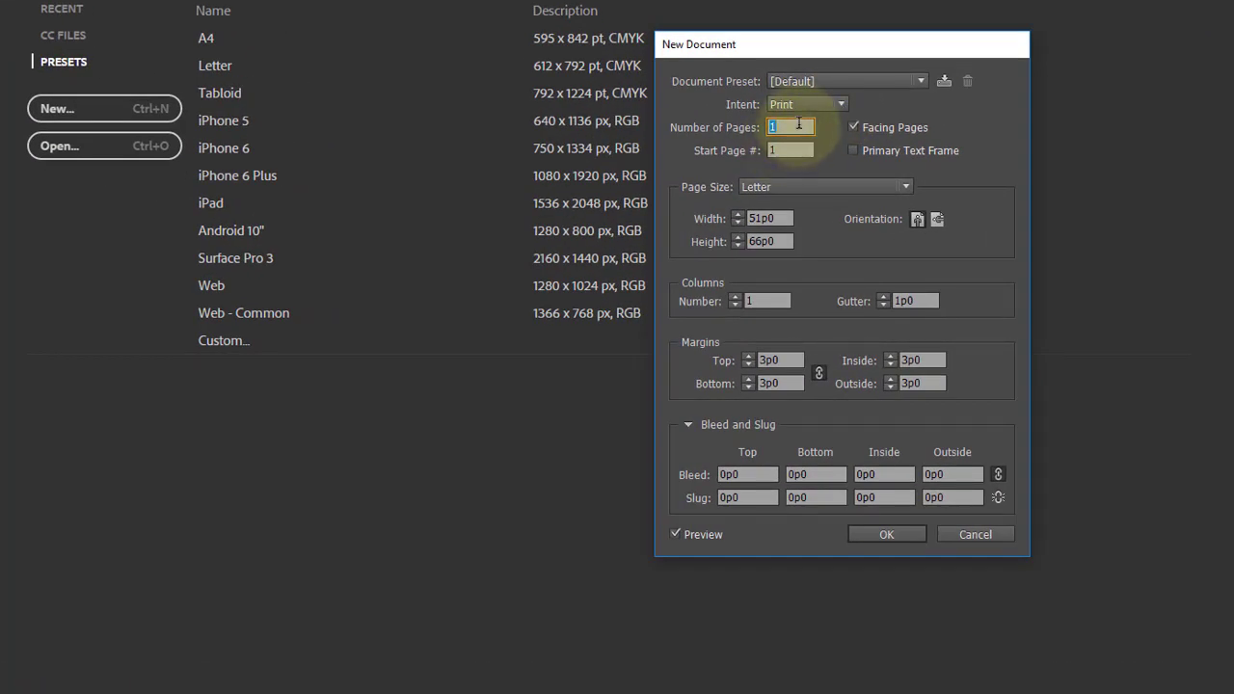
pyautogui.write('5')
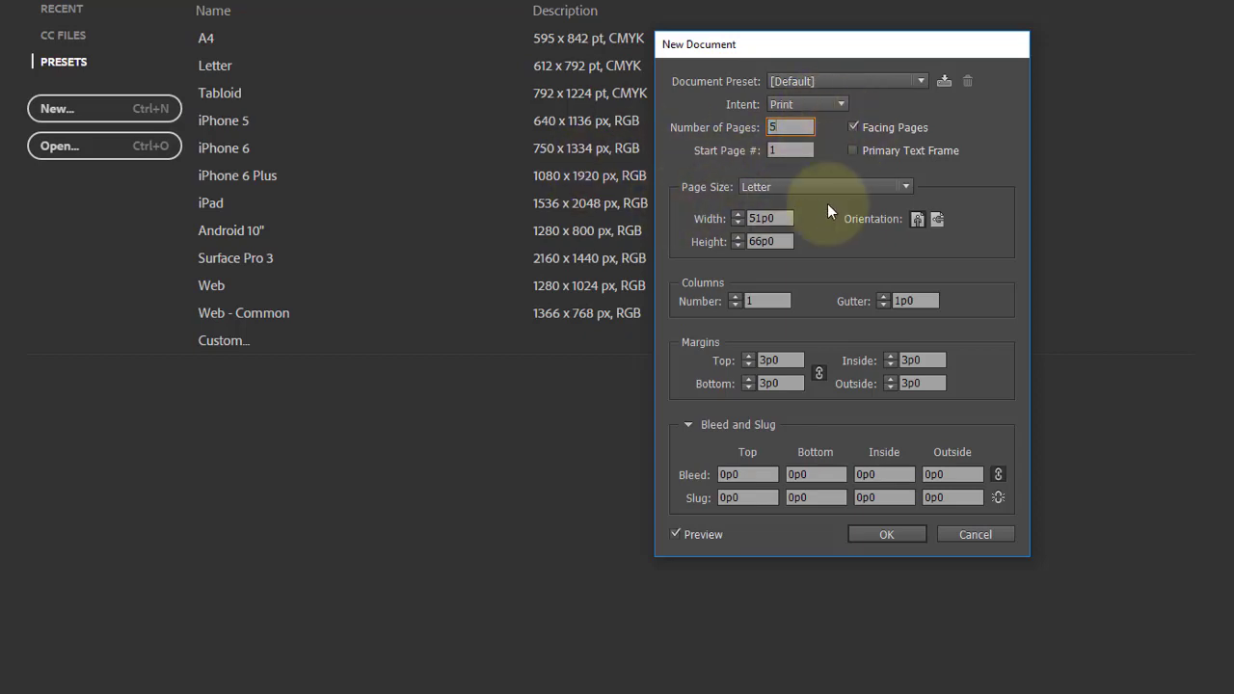
pyautogui.doubleClick(790, 127)
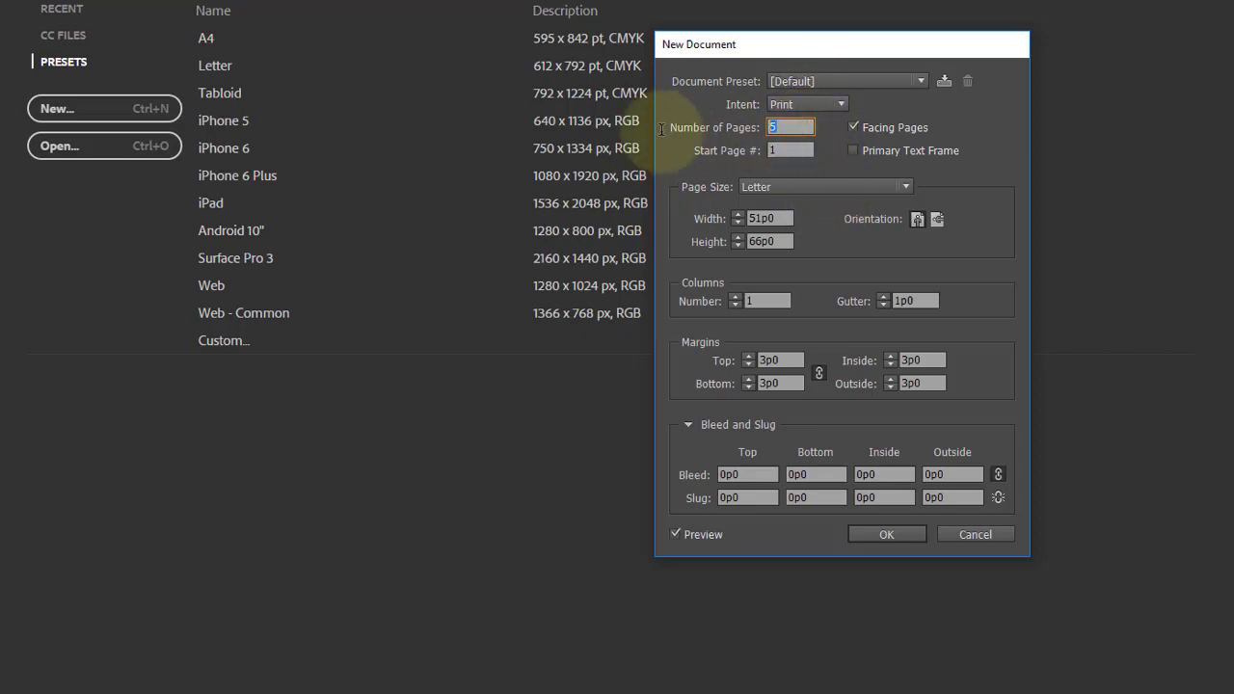
pyautogui.write('6')
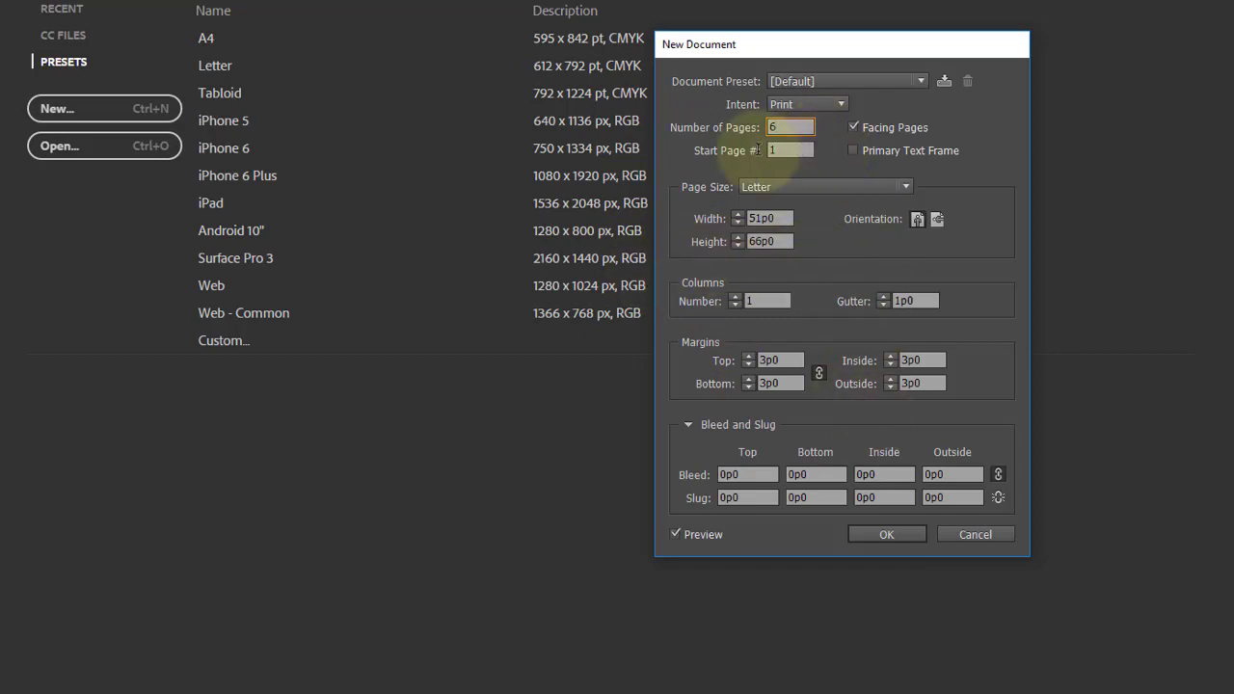
pyautogui.press('Tab')
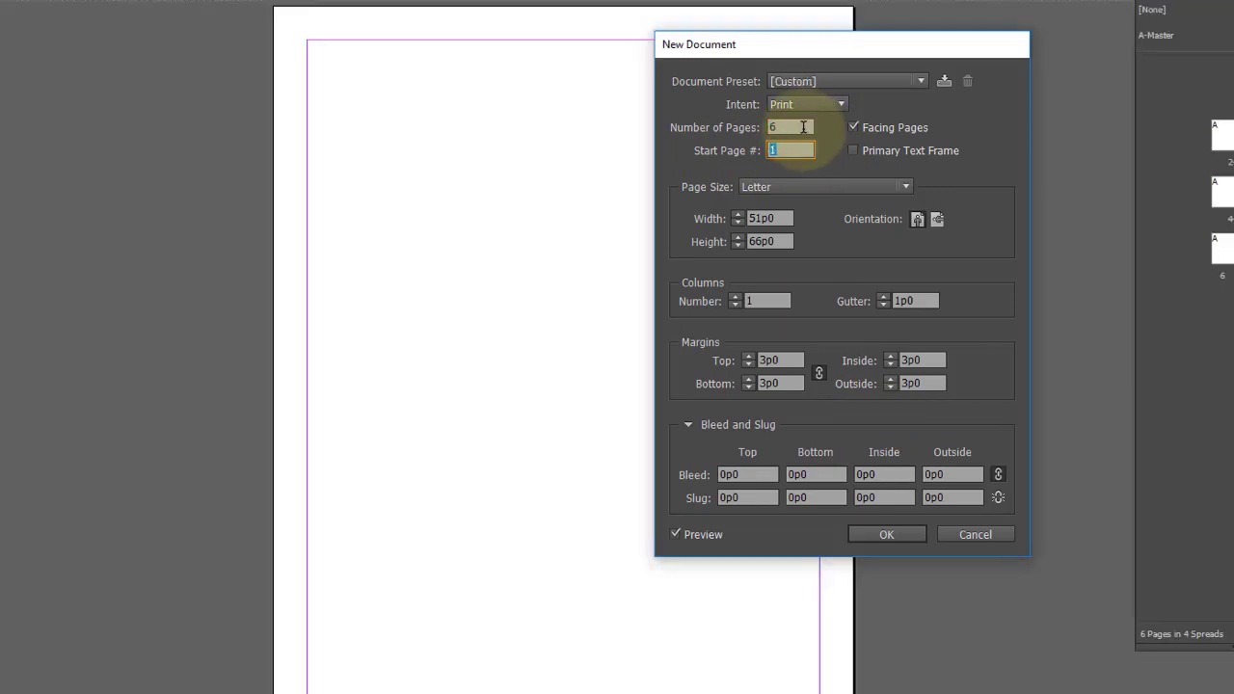
pyautogui.doubleClick(804, 126)
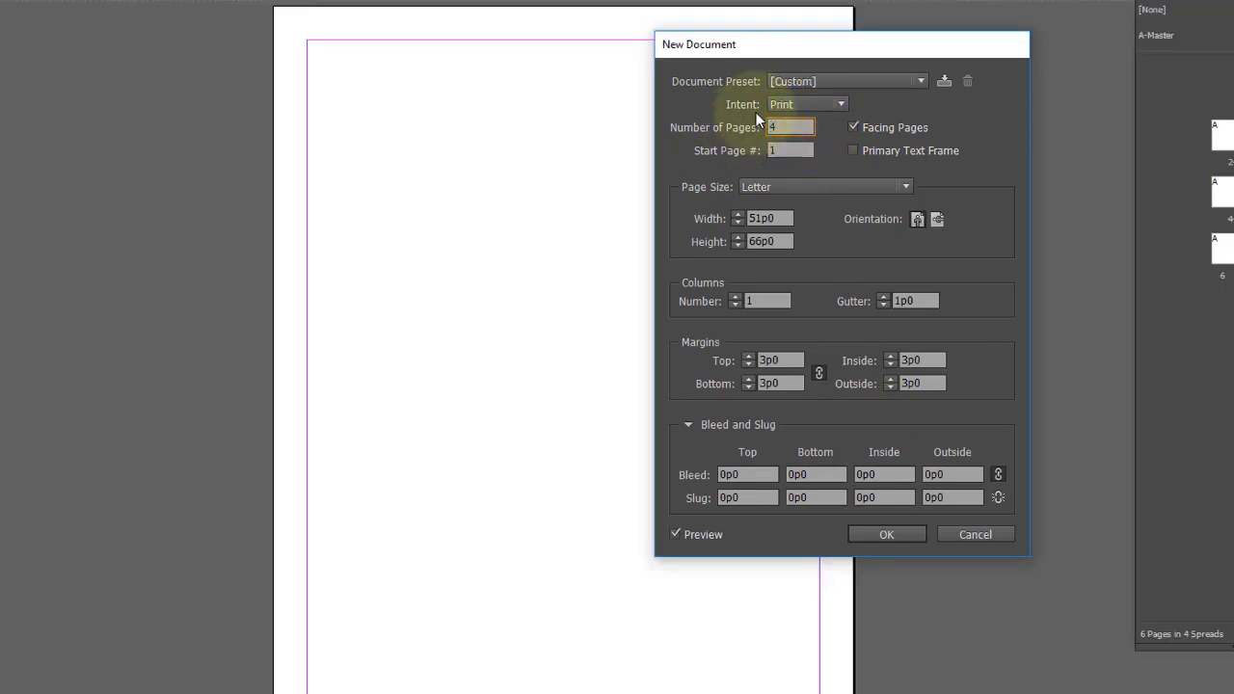
# Keep the Print intent and choose A4 as the new document's page size
pyautogui.click(844, 102)
pyautogui.click(839, 101)
pyautogui.click(831, 184)
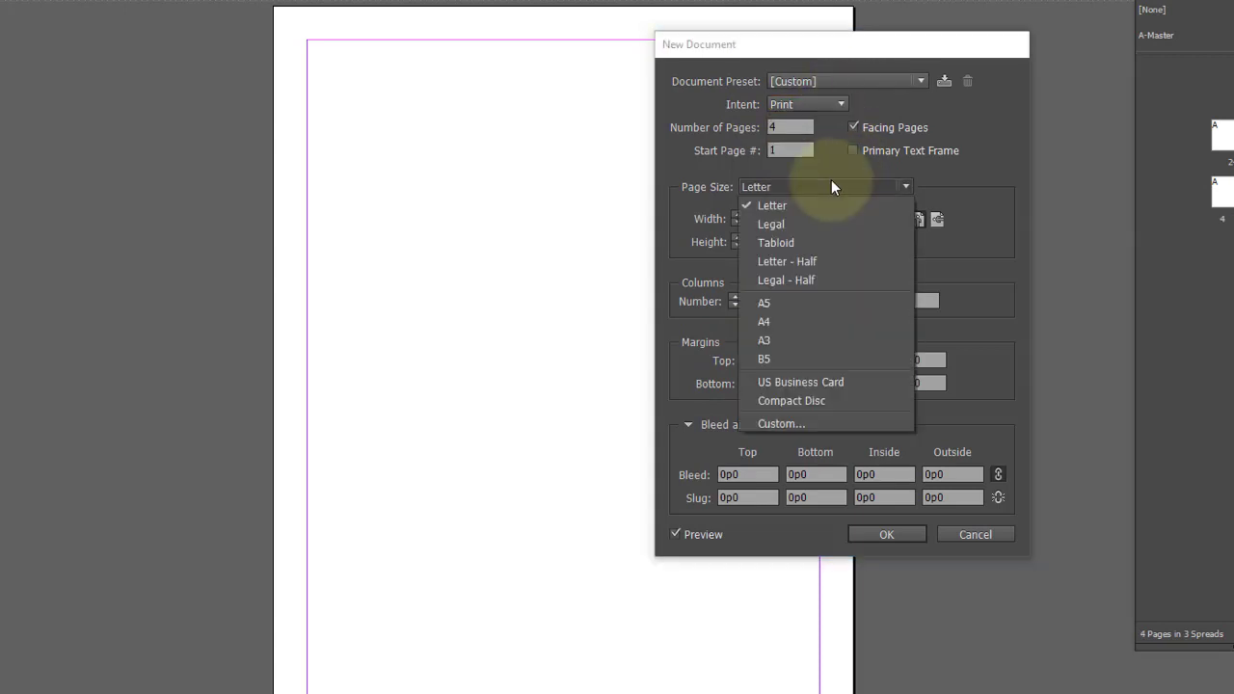
pyautogui.click(794, 319)
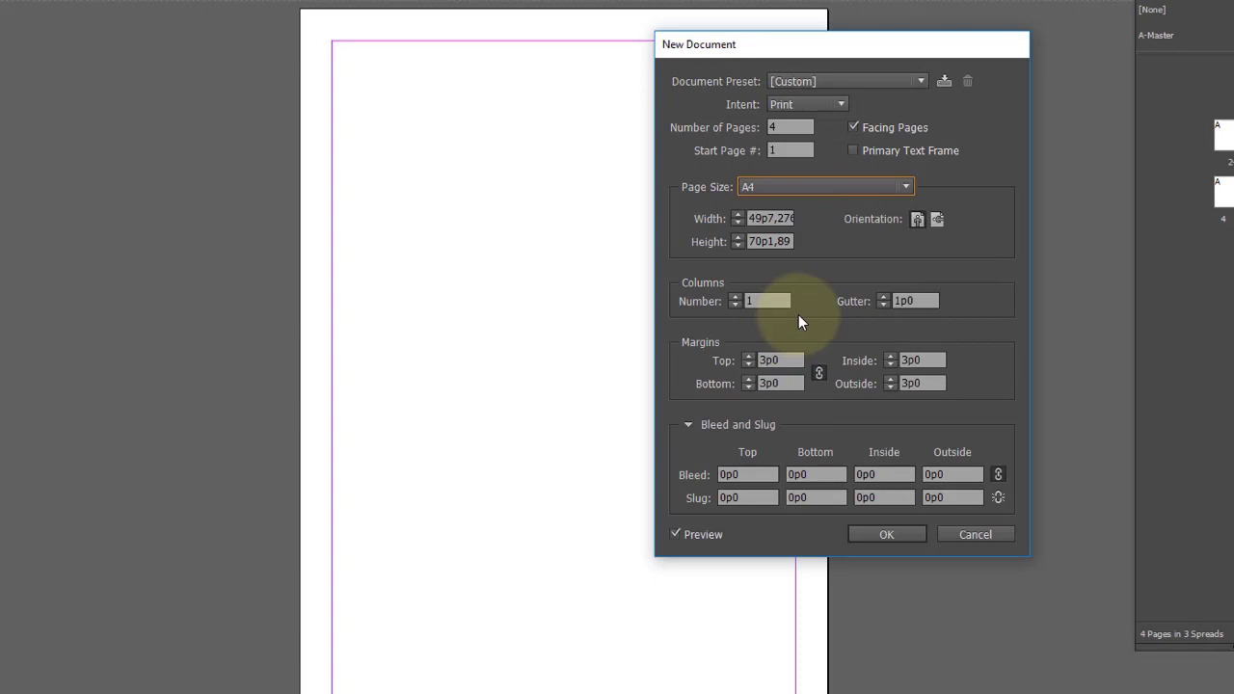
# Set the number of columns to 1 and create the document
pyautogui.click(736, 297)
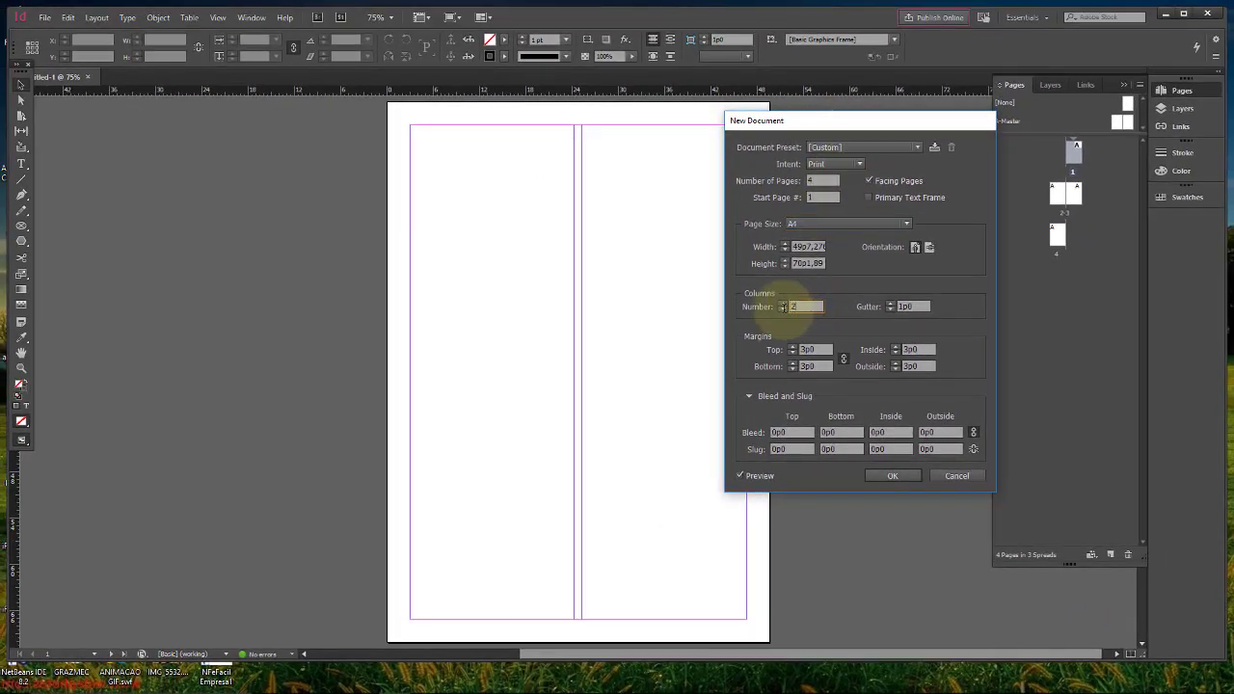
pyautogui.doubleClick(784, 307)
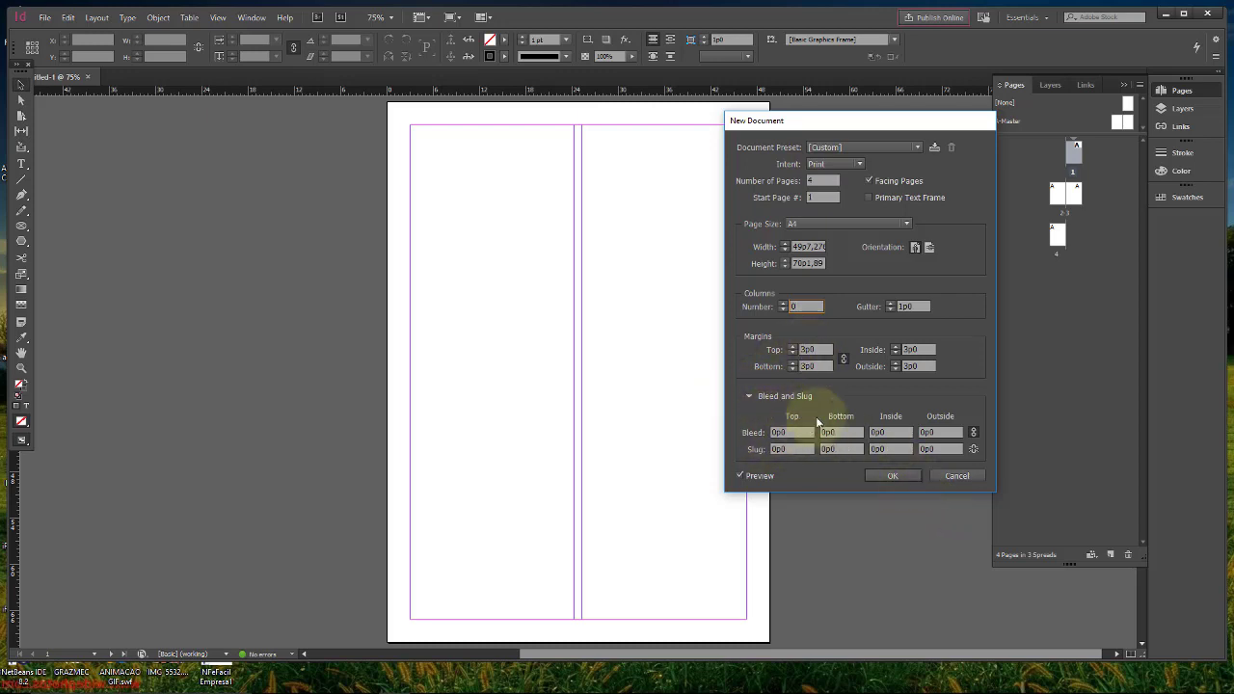
pyautogui.click(894, 476)
pyautogui.click(921, 329)
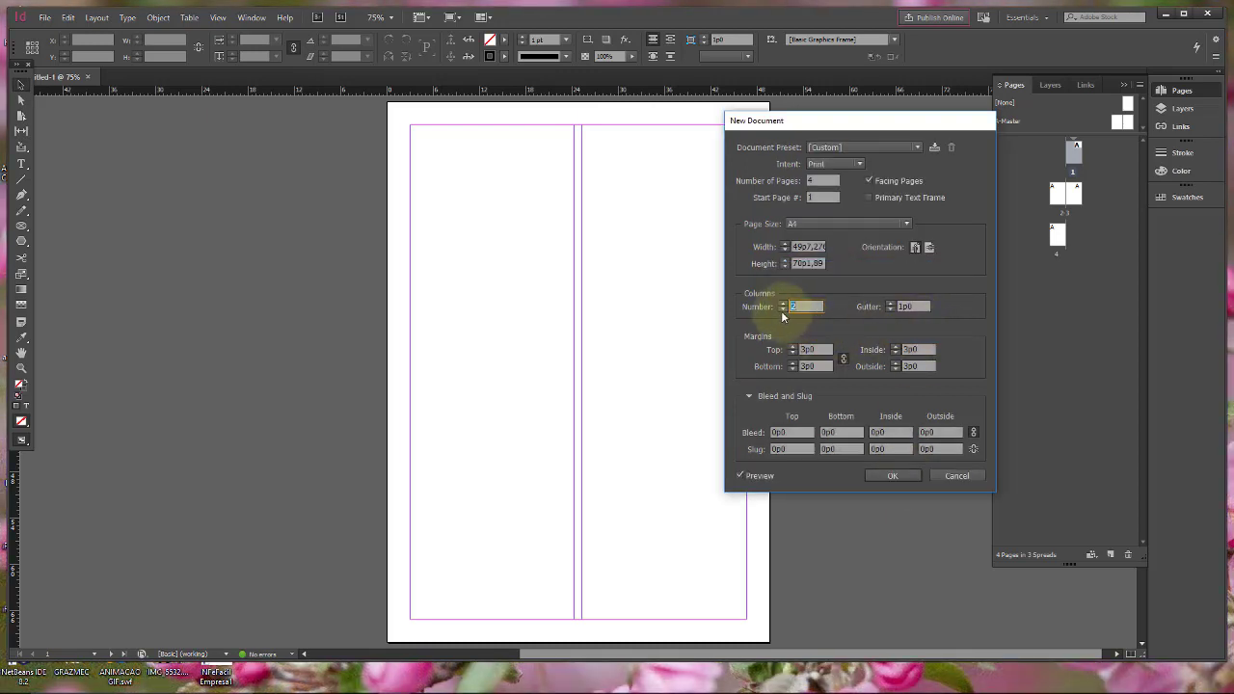
pyautogui.write('1')
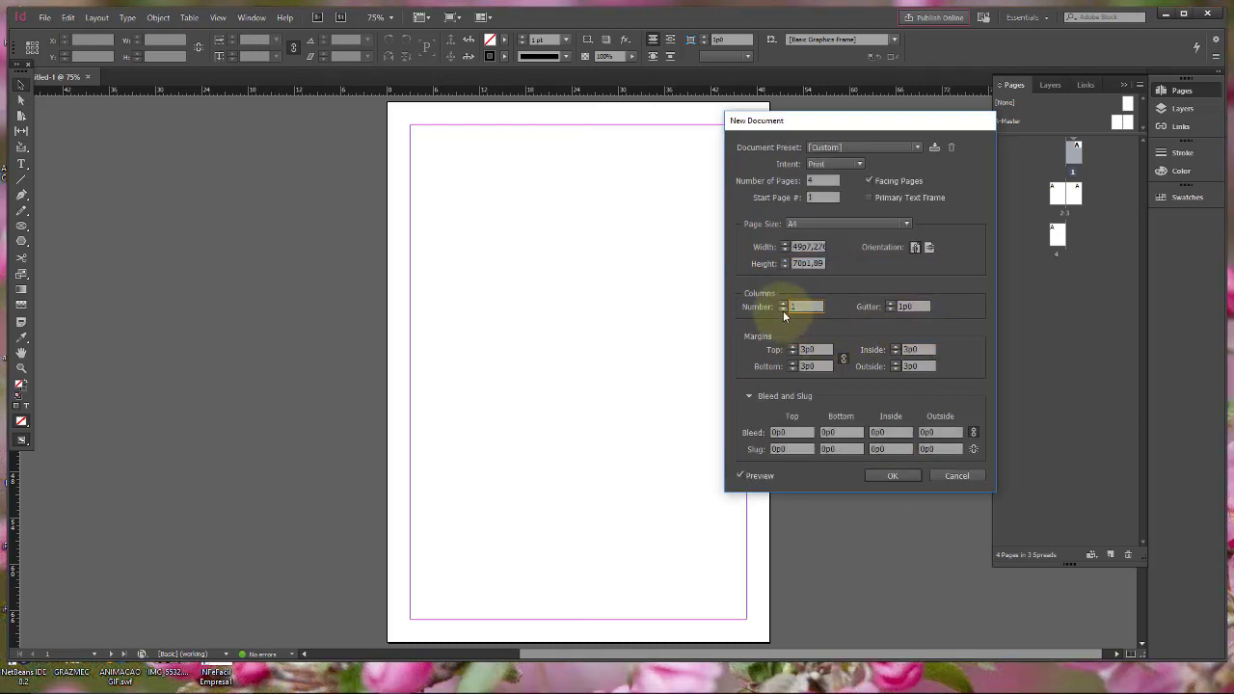
pyautogui.click(903, 477)
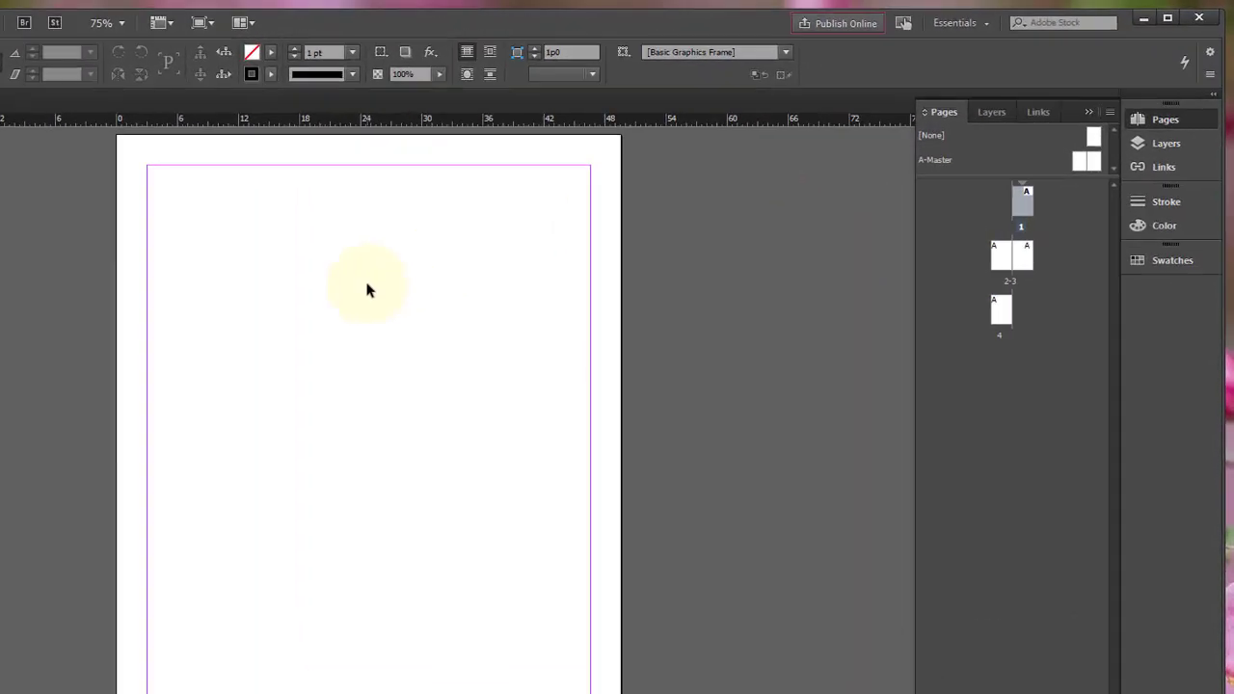
# Go to page 2 and change its margins and columns settings to use 2 columns
pyautogui.doubleClick(990, 269)
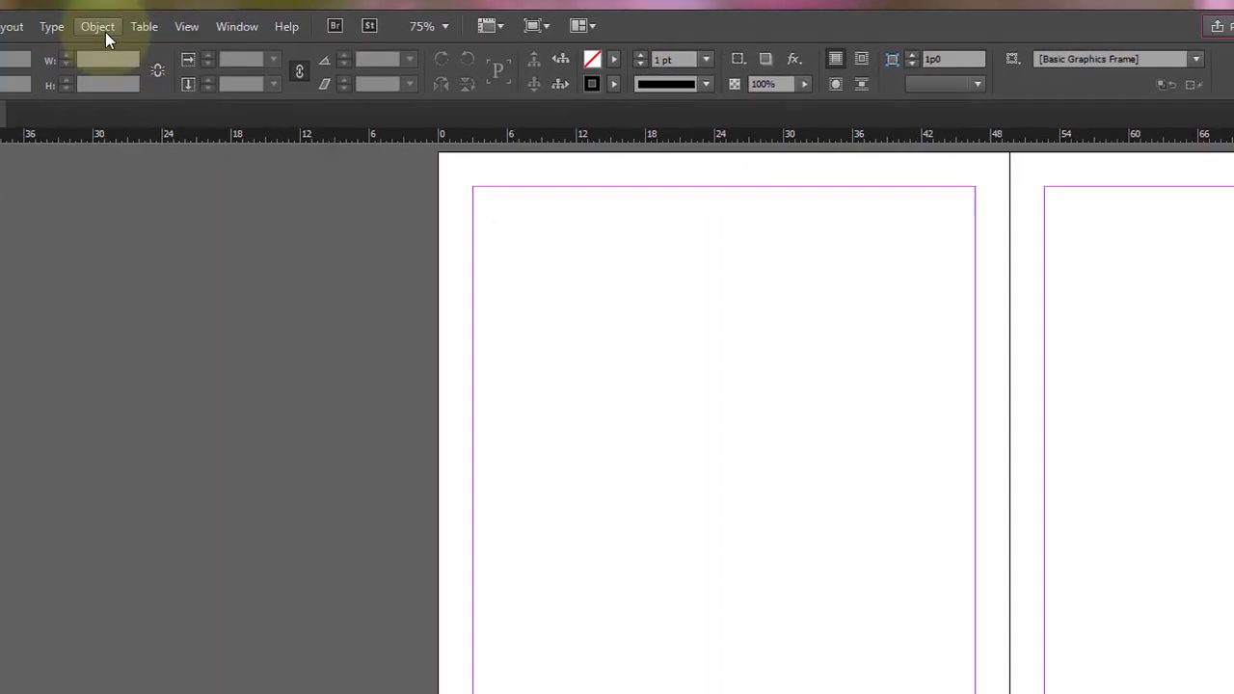
pyautogui.click(226, 25)
pyautogui.moveTo(183, 27)
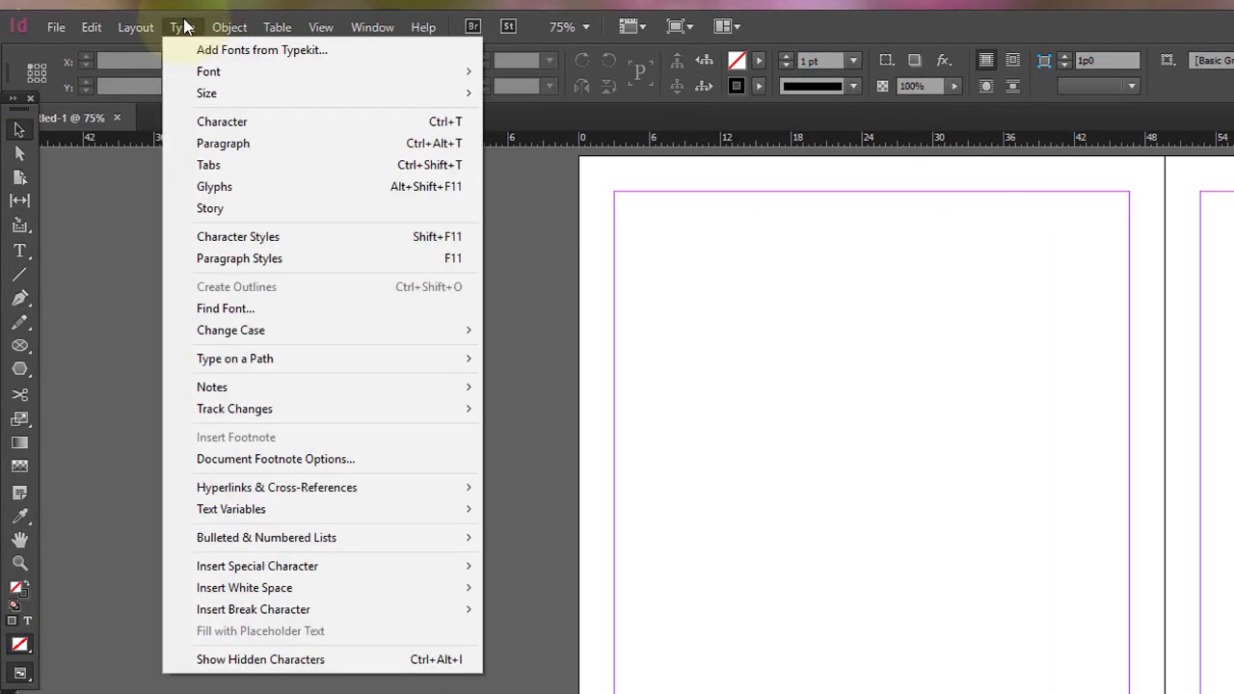
pyautogui.click(229, 27)
pyautogui.click(135, 27)
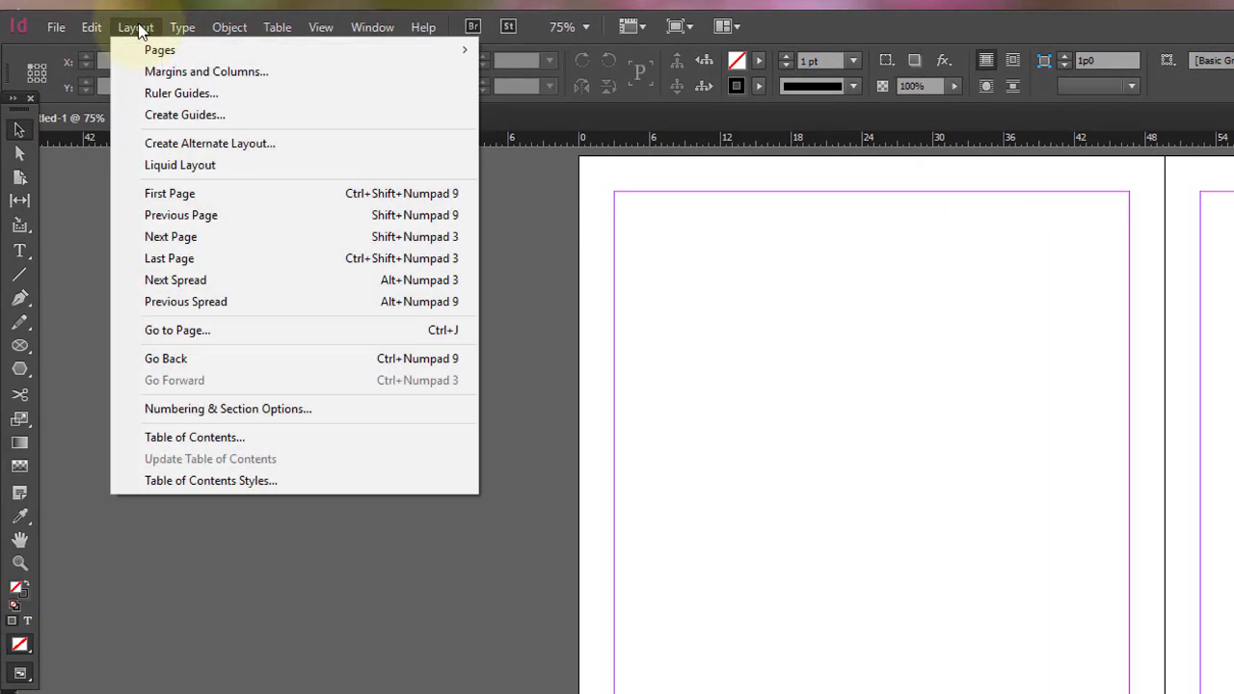
pyautogui.click(195, 72)
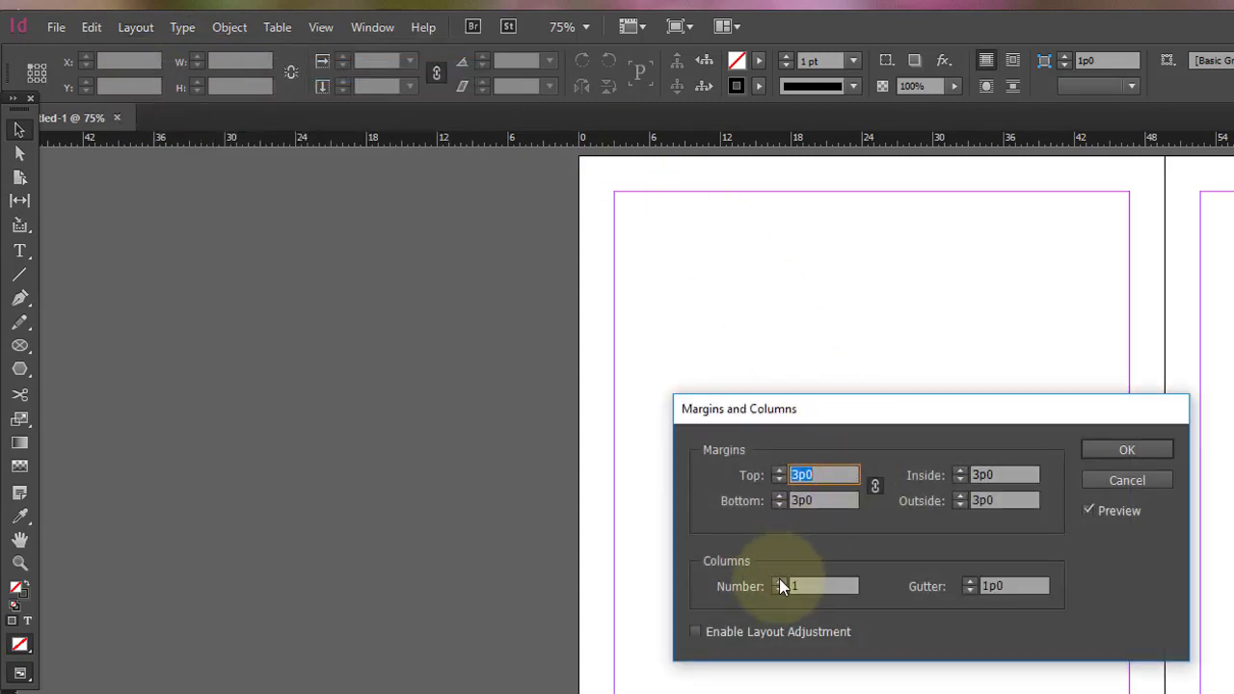
pyautogui.click(779, 581)
pyautogui.click(1130, 451)
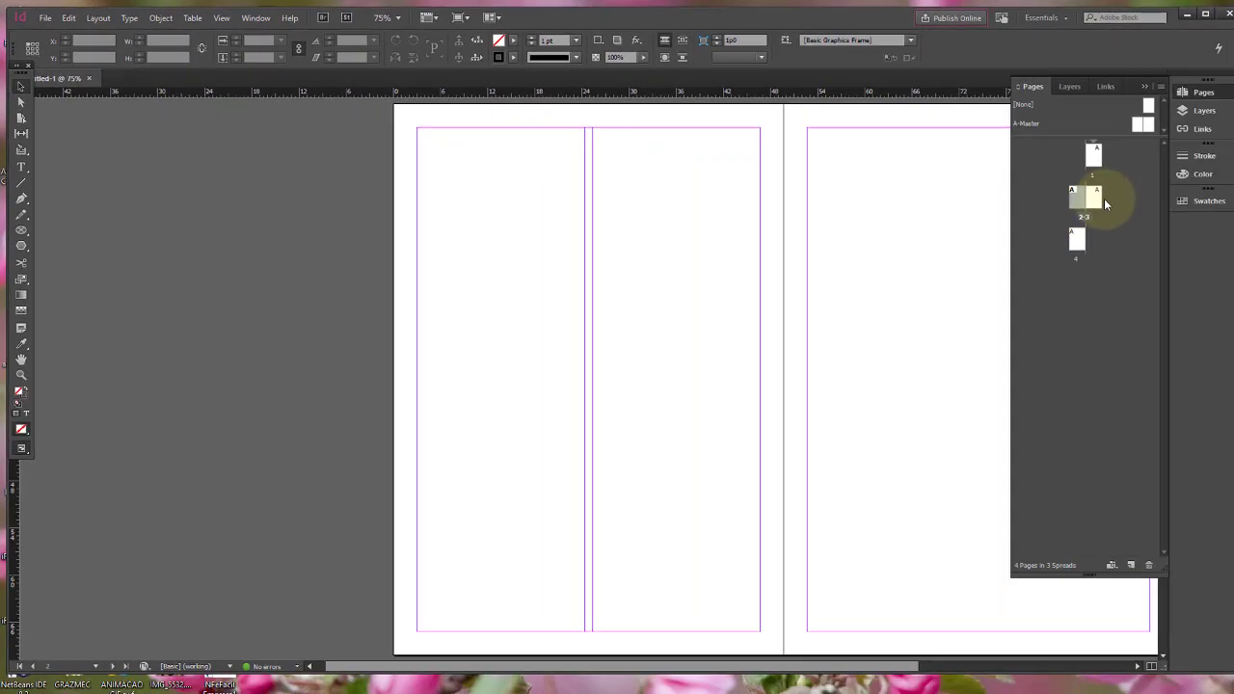
# Go to page 3 and divide it into 2 columns through its margins and columns settings
pyautogui.doubleClick(1067, 192)
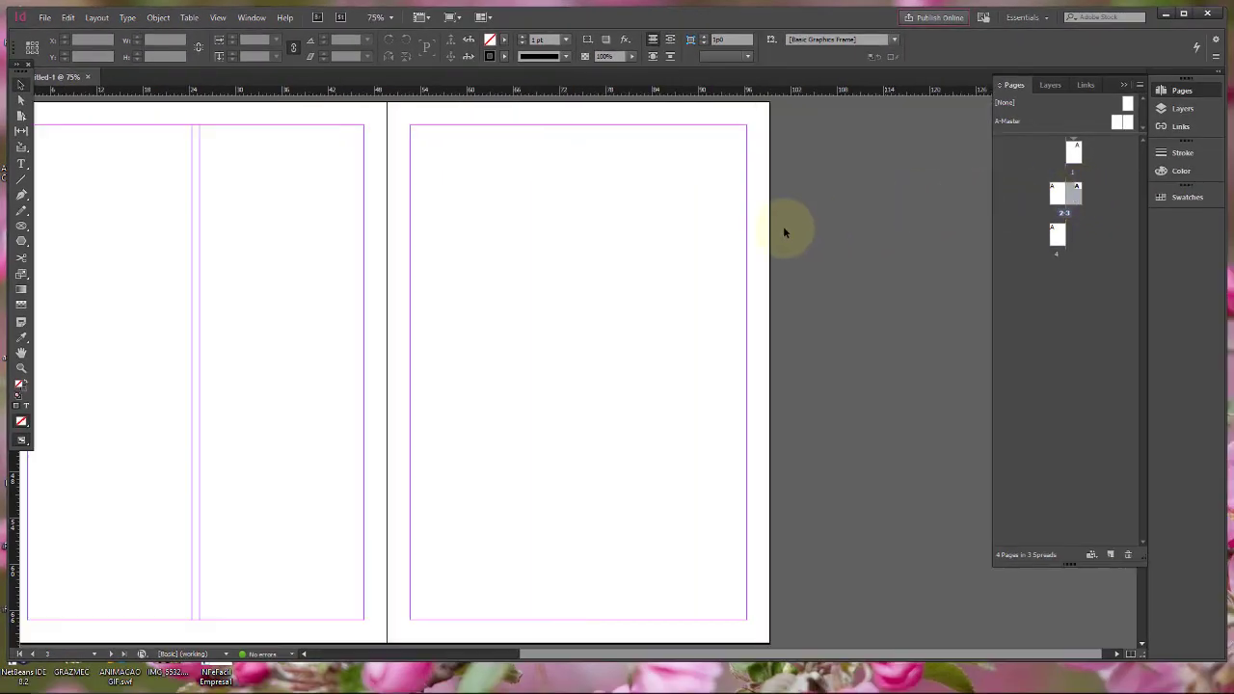
pyautogui.click(96, 17)
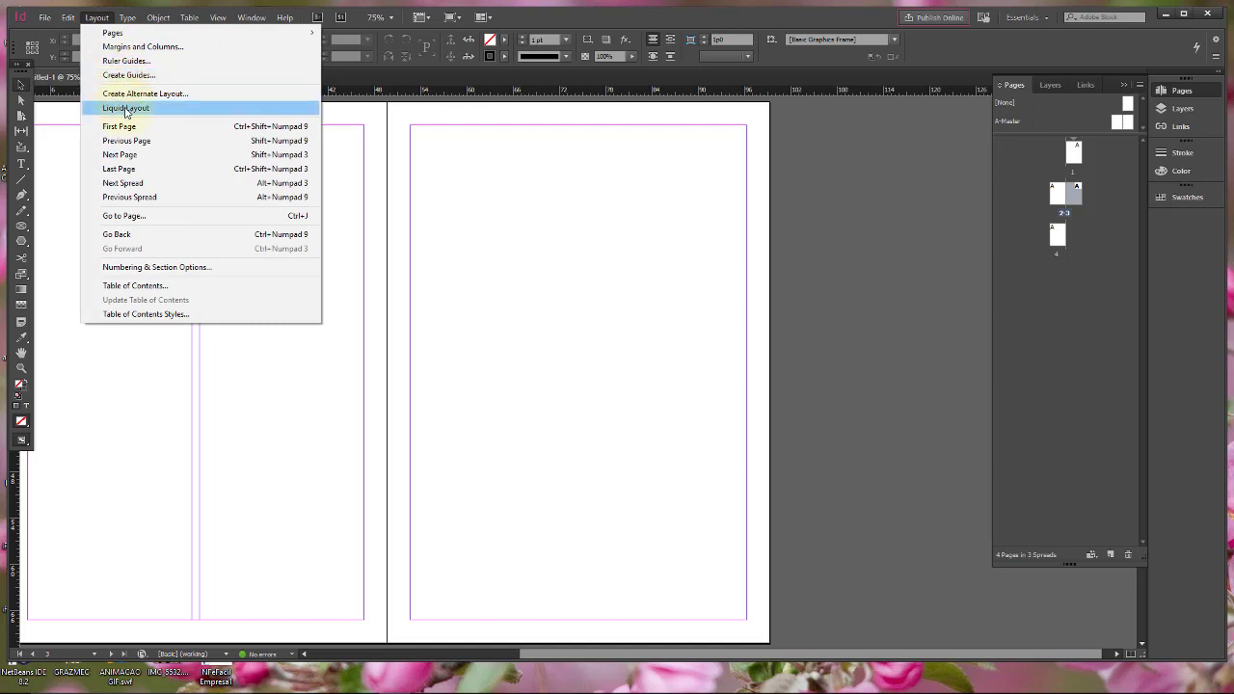
pyautogui.click(130, 46)
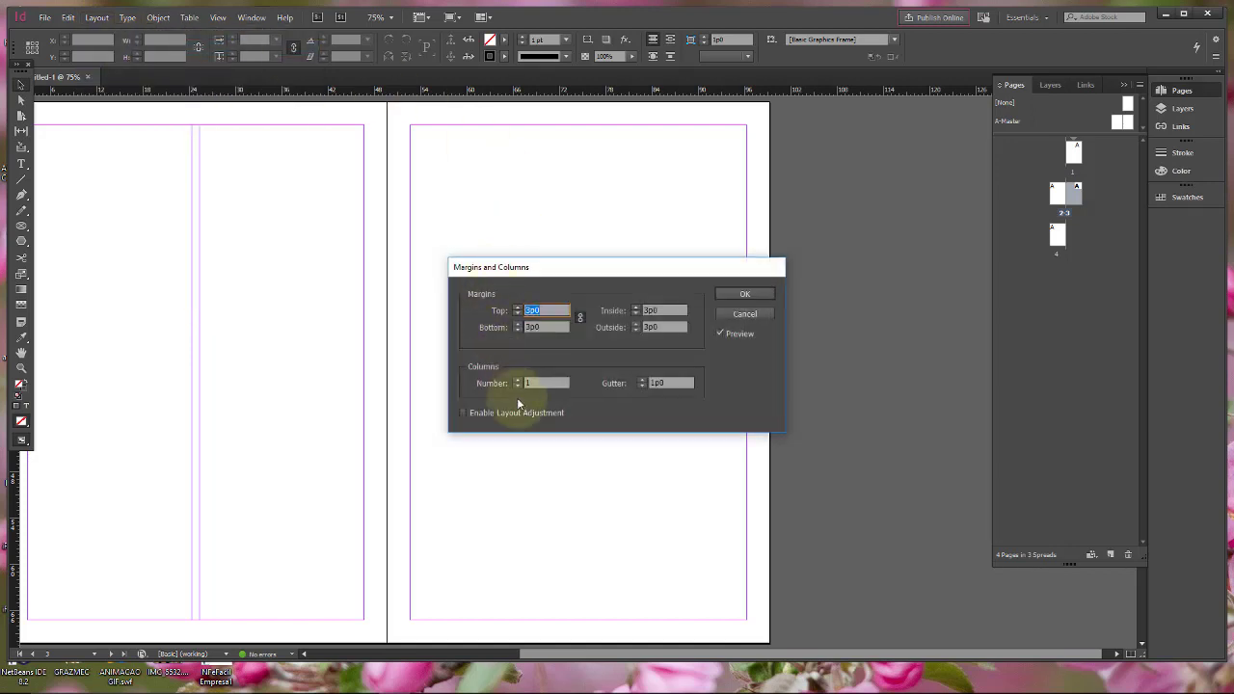
pyautogui.click(518, 381)
pyautogui.click(743, 292)
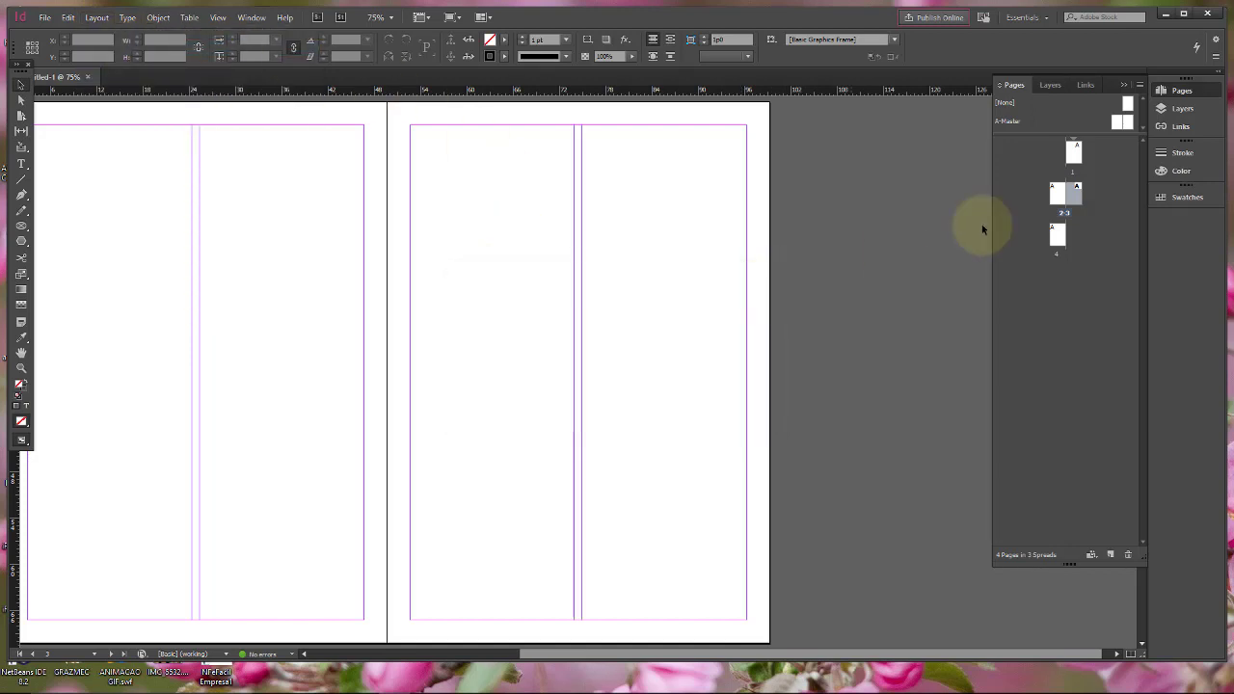
# Return to page 1, start placing a file and browse to the SIDI - InDesign folder in Documents
pyautogui.doubleClick(1076, 153)
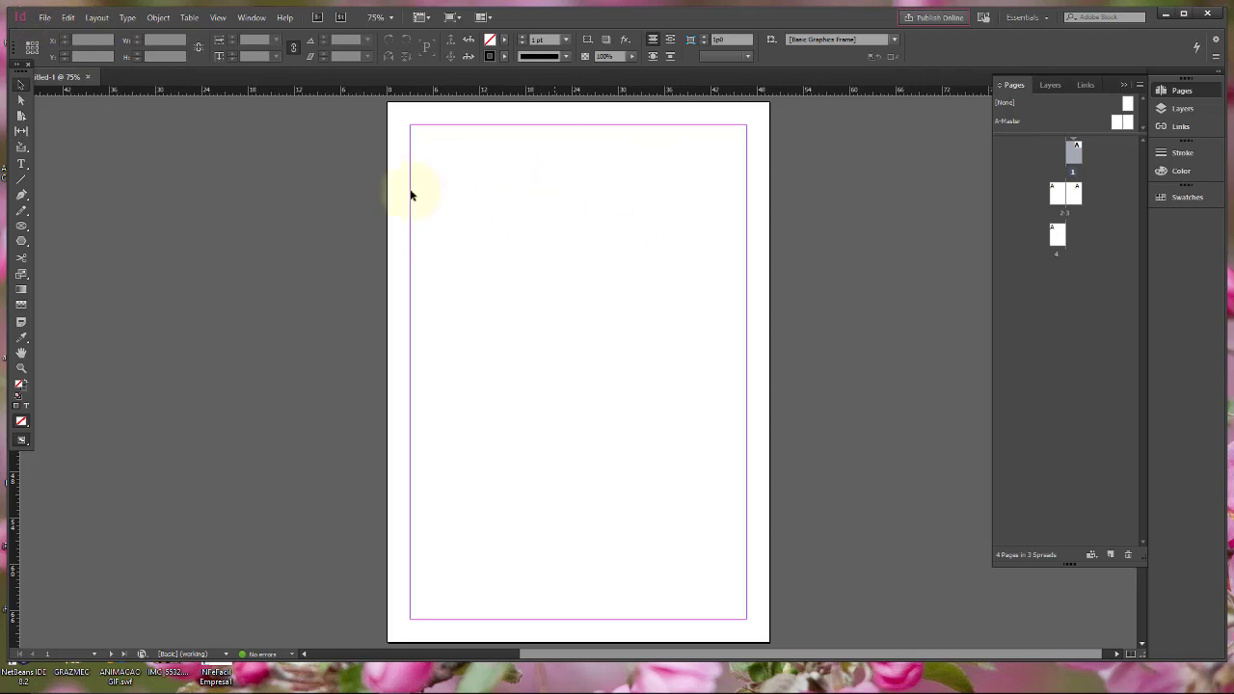
pyautogui.click(44, 18)
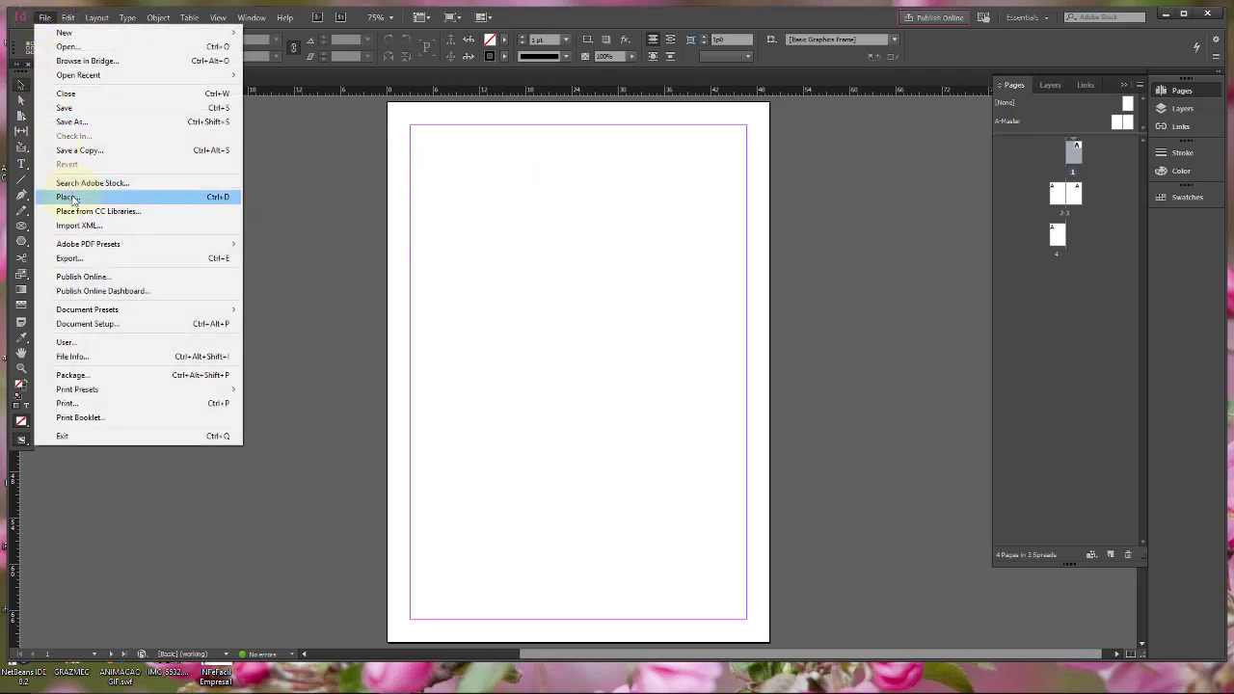
pyautogui.click(72, 198)
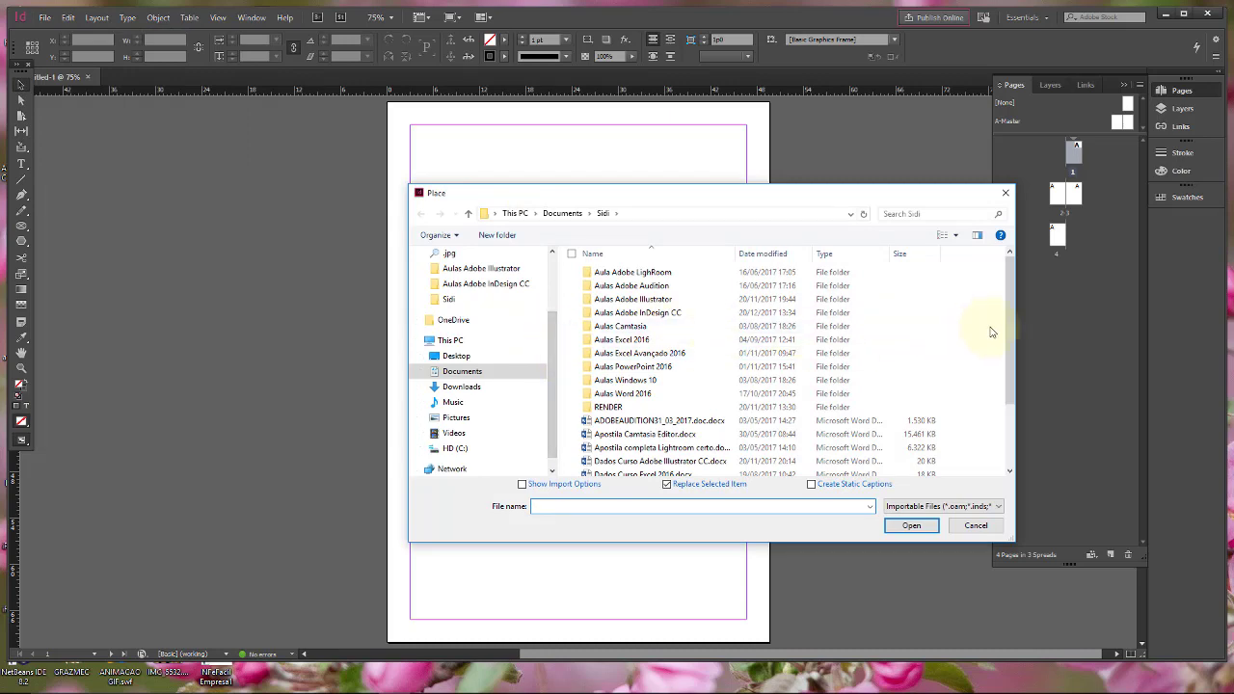
pyautogui.moveTo(1014, 320)
pyautogui.mouseDown()
pyautogui.moveTo(1014, 392)
pyautogui.moveTo(1018, 299)
pyautogui.mouseUp()
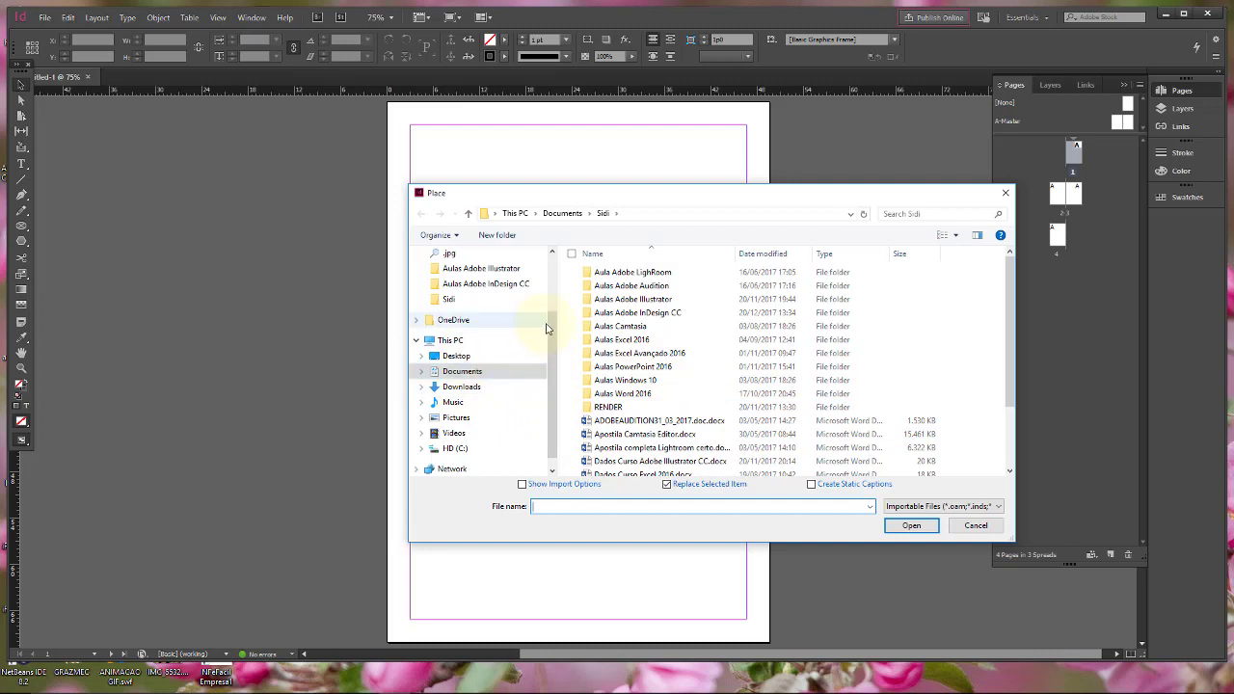
pyautogui.moveTo(551, 325); pyautogui.dragTo(561, 292)
pyautogui.scroll(2, 485, 279)
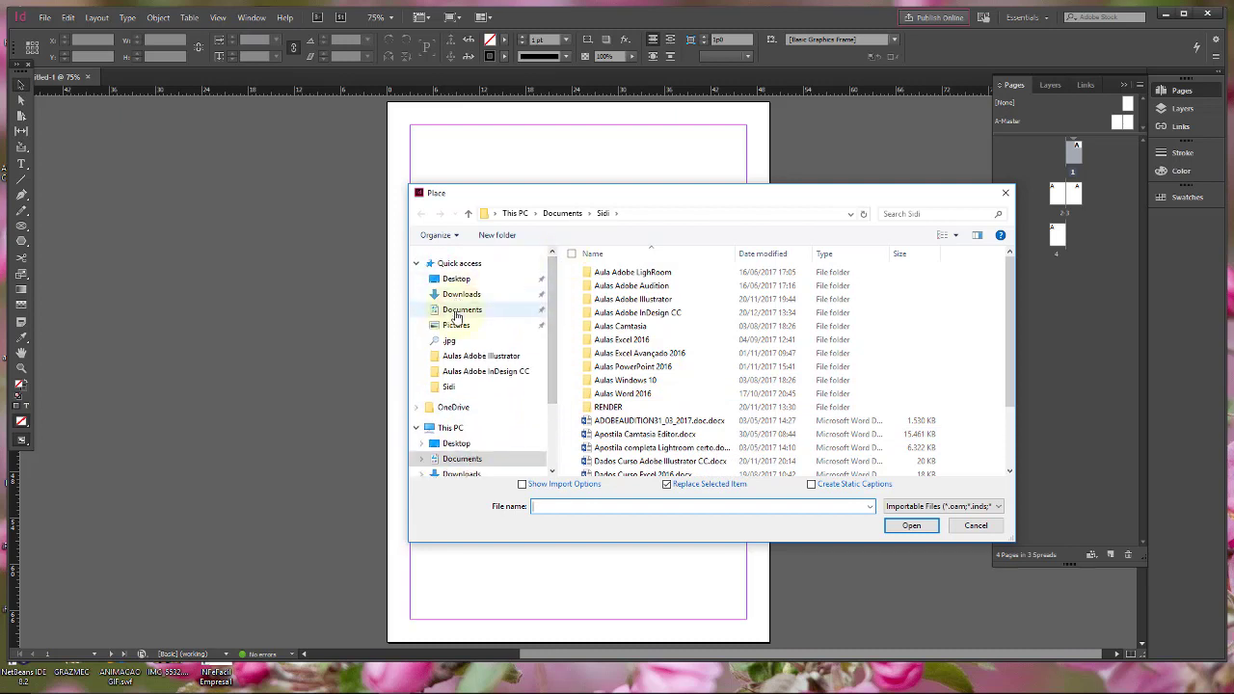
pyautogui.click(459, 312)
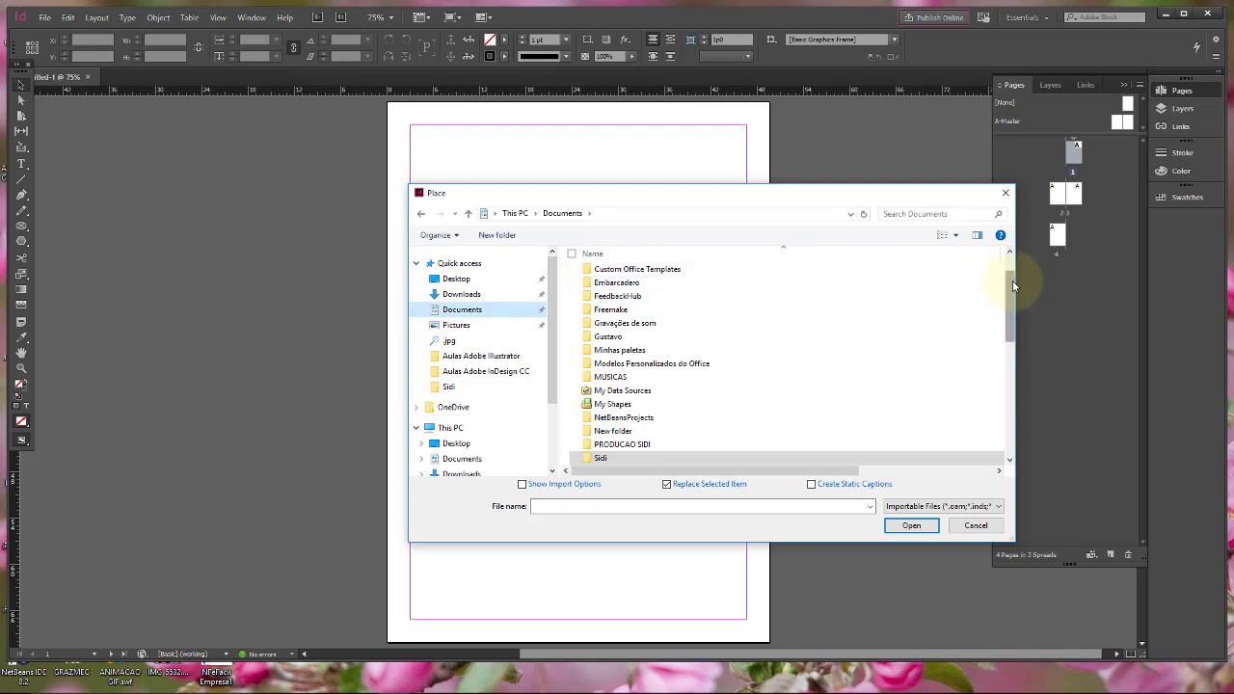
pyautogui.moveTo(1011, 281); pyautogui.dragTo(1013, 318)
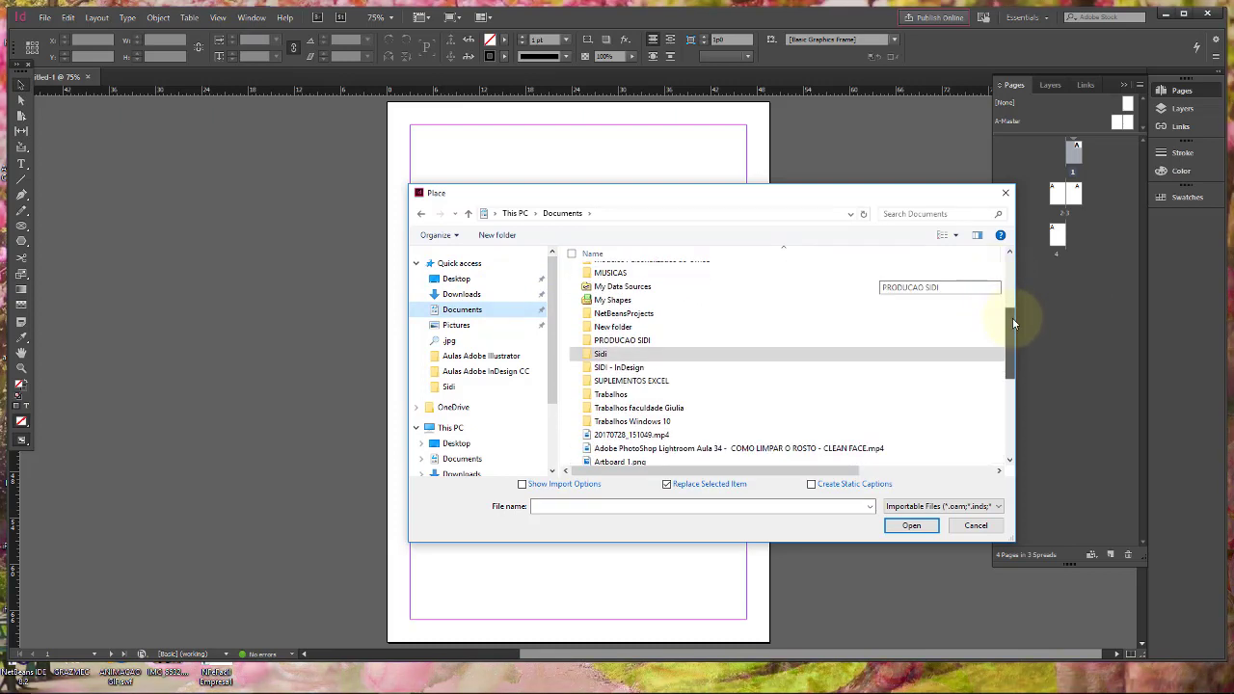
pyautogui.doubleClick(606, 376)
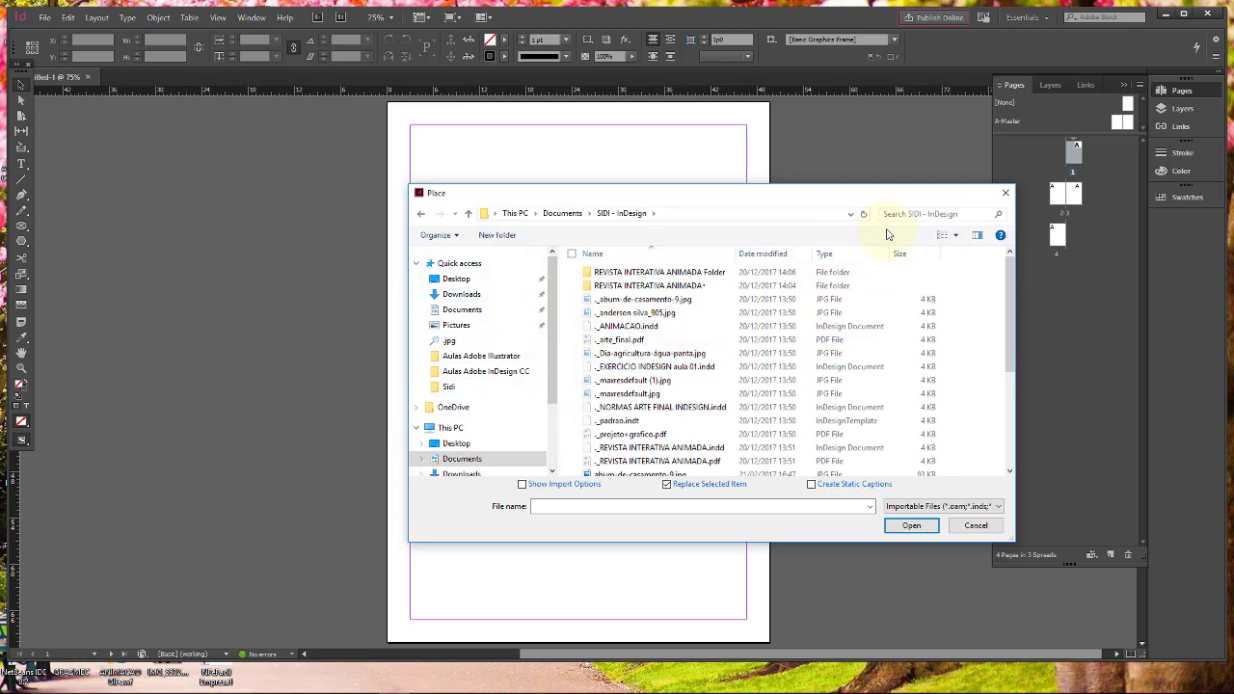
# Show the files as large icons and browse the images in the Links folder of REVISTA INTERATIVA ANIMADA Folder
pyautogui.click(956, 236)
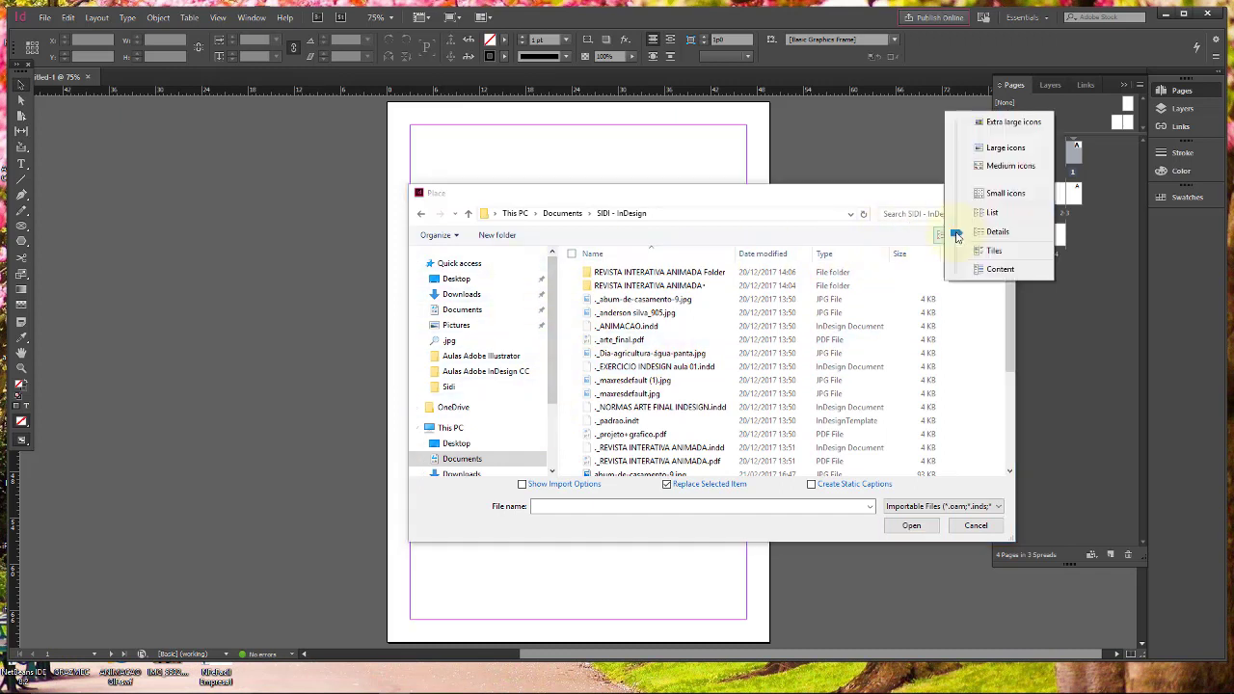
pyautogui.click(1005, 147)
pyautogui.moveTo(1010, 278); pyautogui.dragTo(1016, 248)
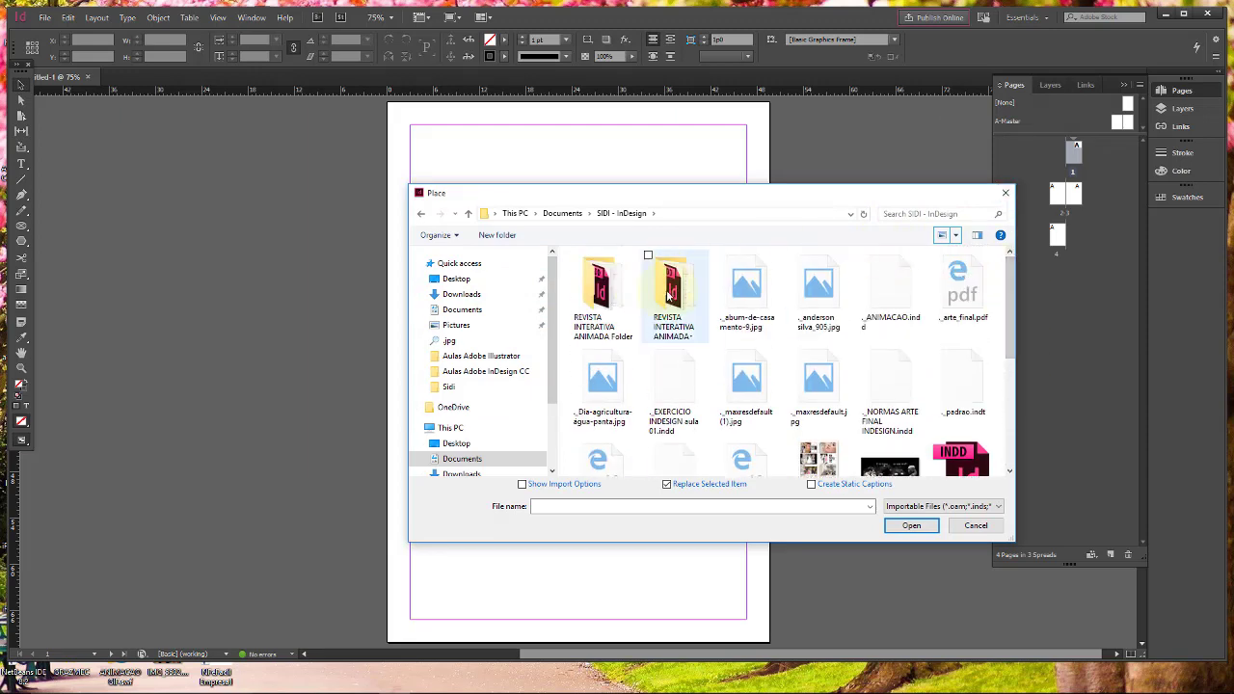
pyautogui.doubleClick(604, 292)
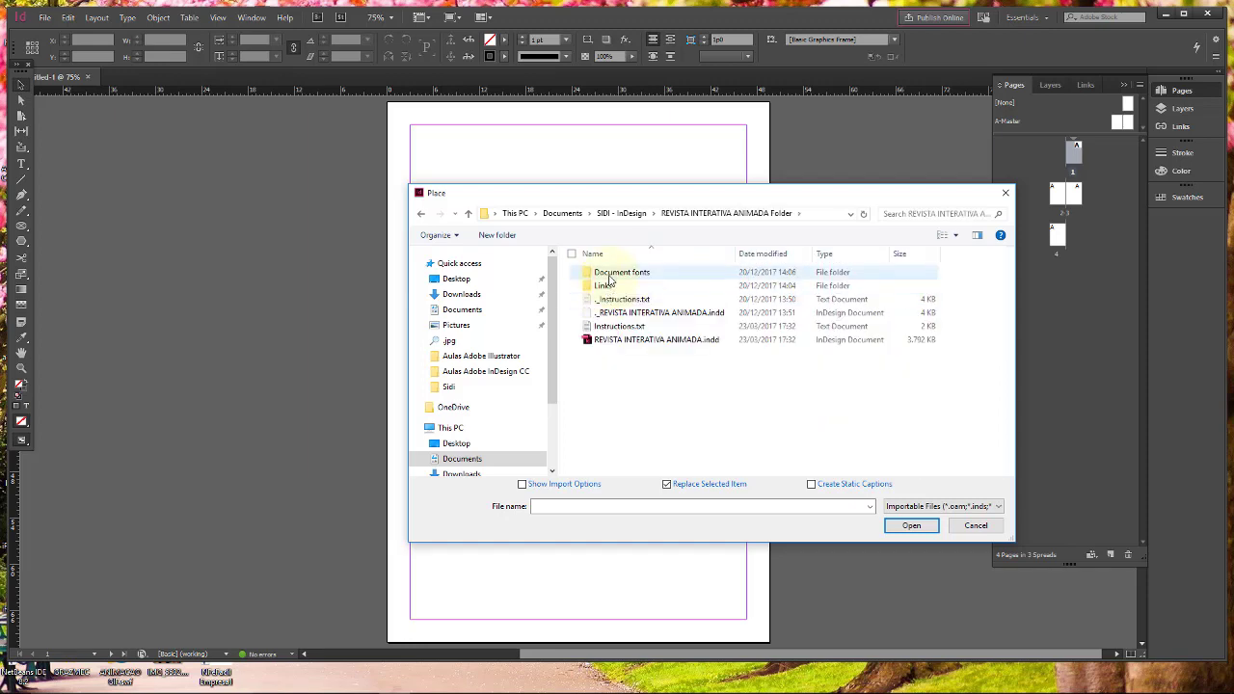
pyautogui.doubleClick(603, 286)
pyautogui.click(610, 288)
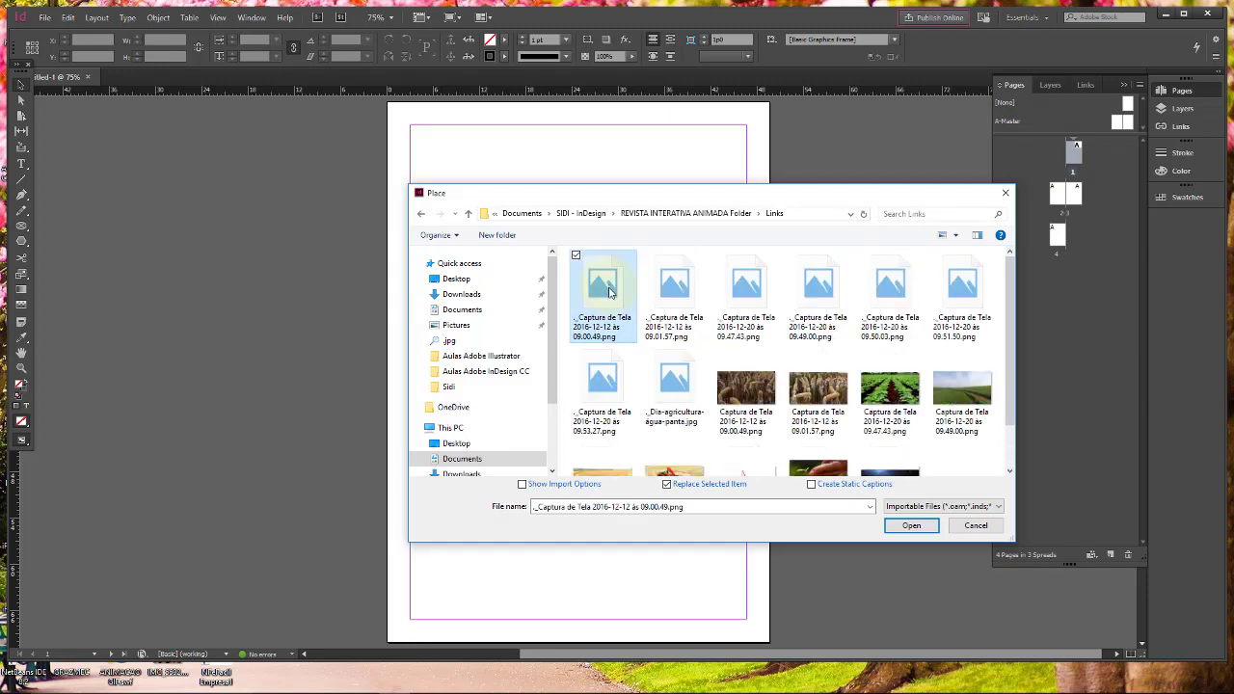
pyautogui.moveTo(1010, 301); pyautogui.dragTo(1026, 392)
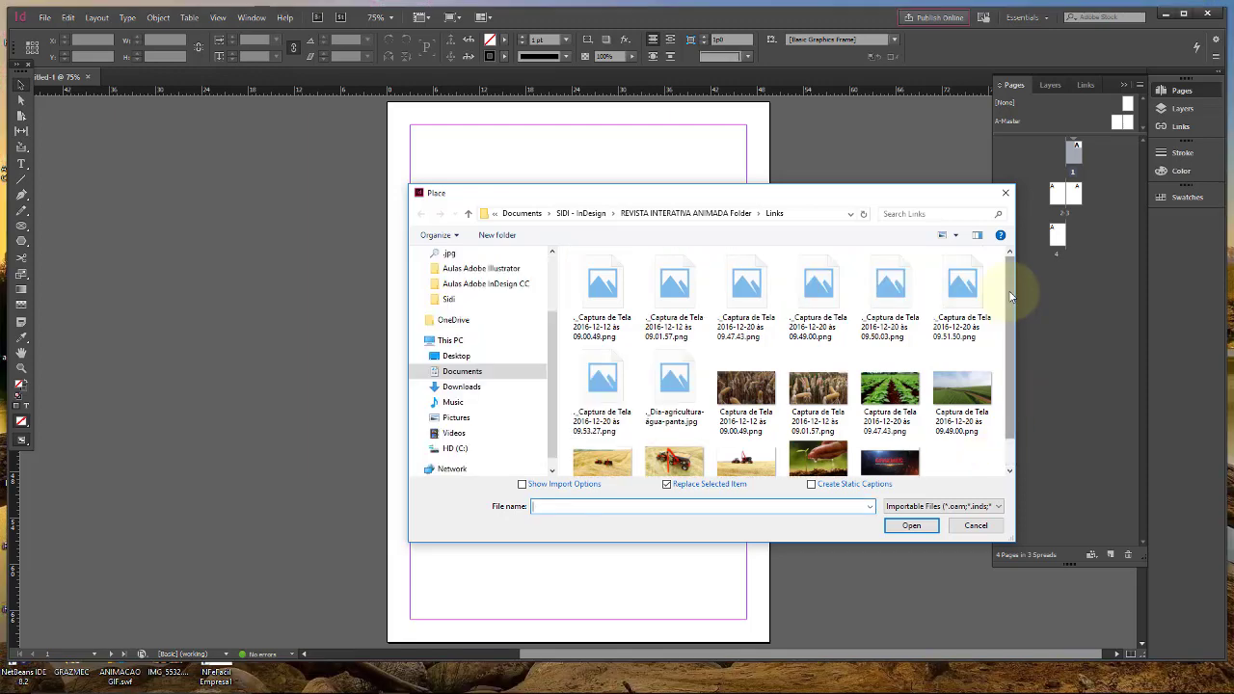
# Open Dia-agricultura-água-panta.jpg for placing and put it on the pasteboard beside page 1
pyautogui.moveTo(1009, 275); pyautogui.dragTo(1009, 364)
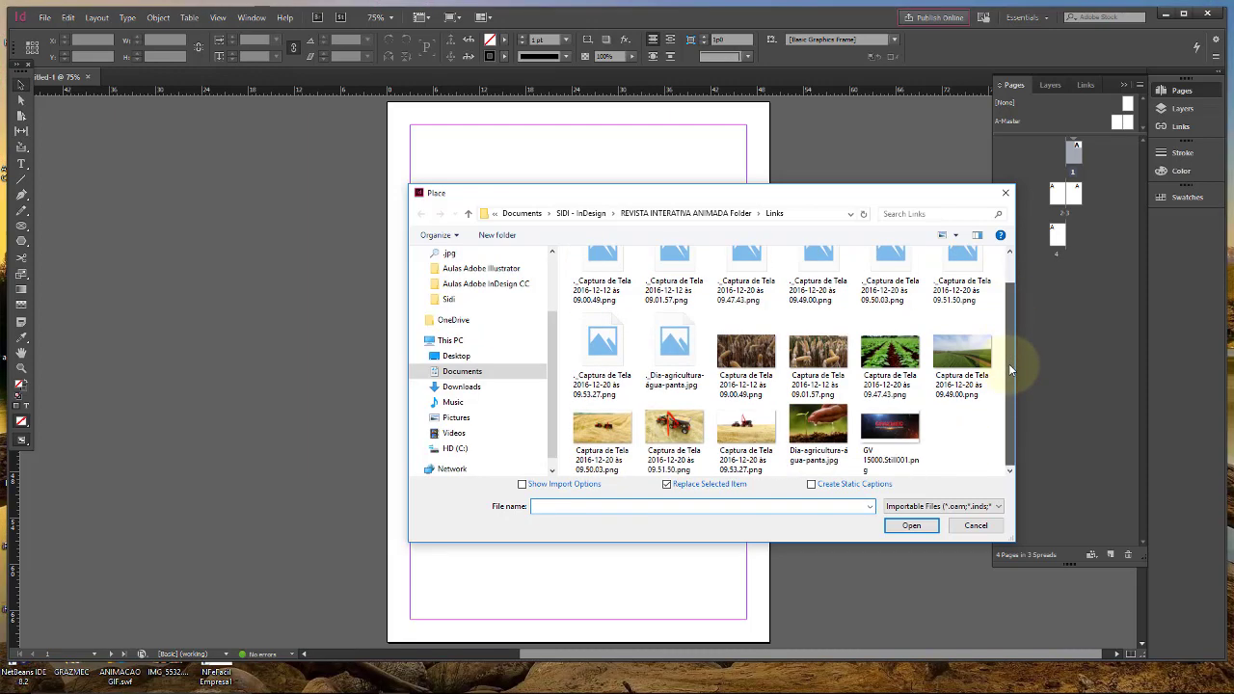
pyautogui.click(798, 434)
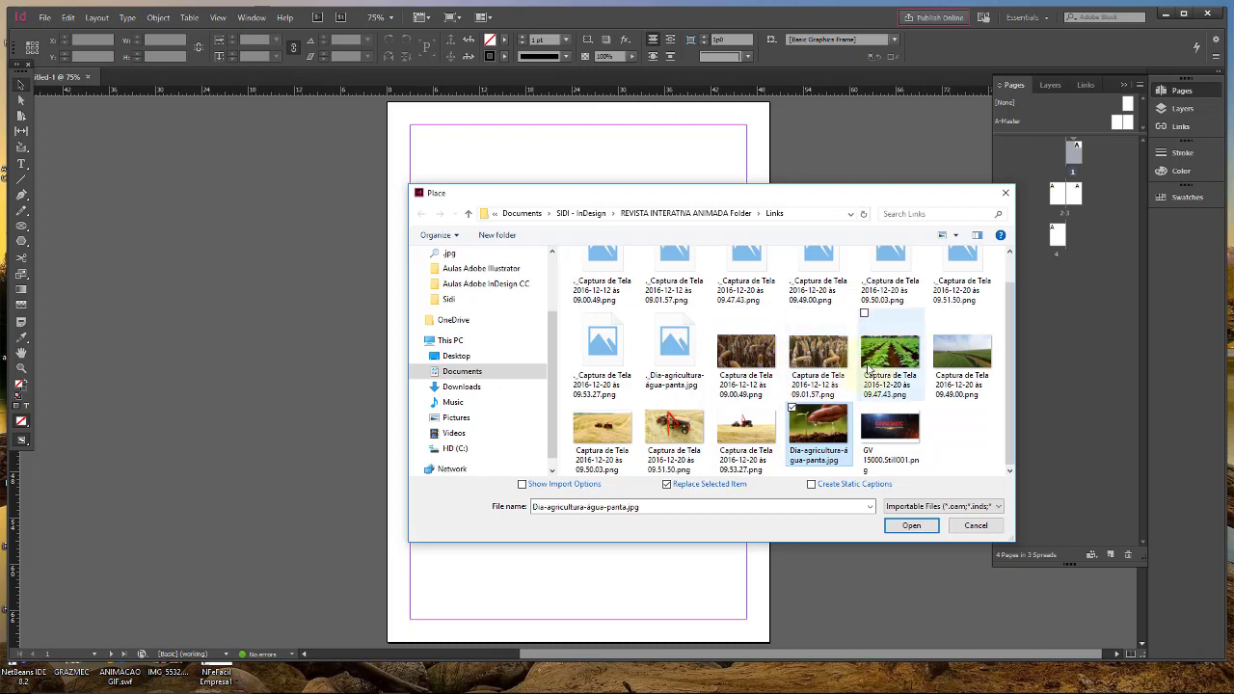
pyautogui.click(913, 525)
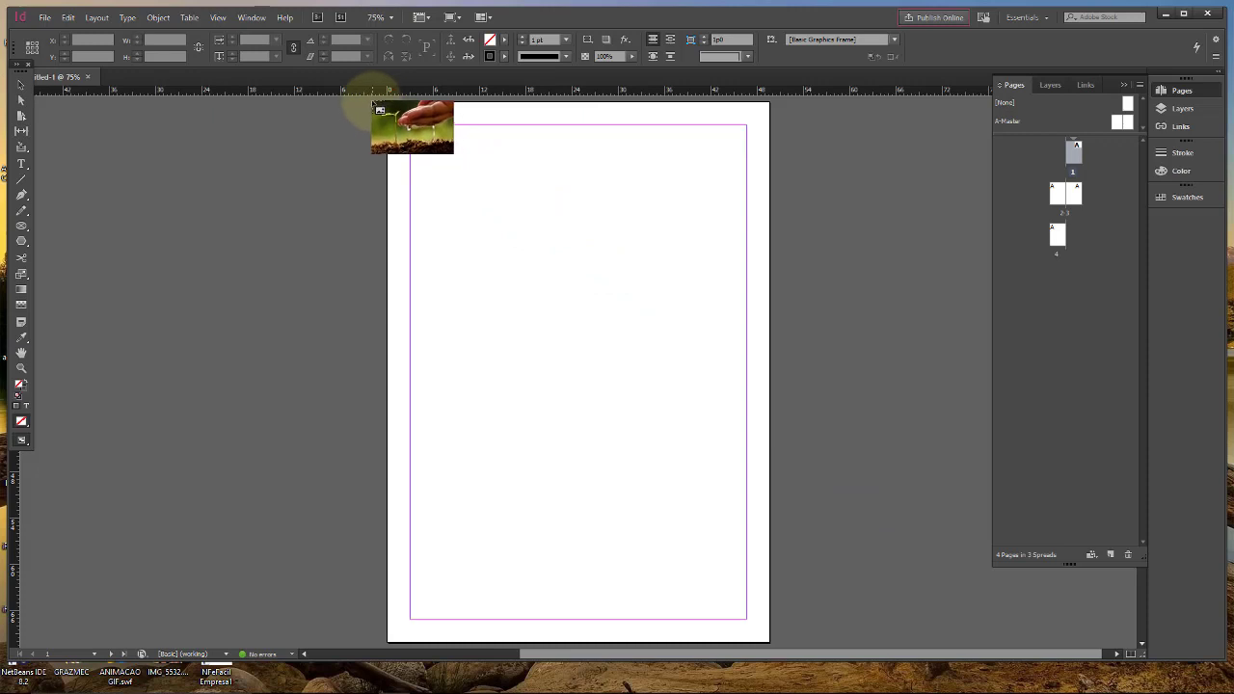
pyautogui.hotkey('ctrl', '-')
pyautogui.hotkey('ctrl', '-')
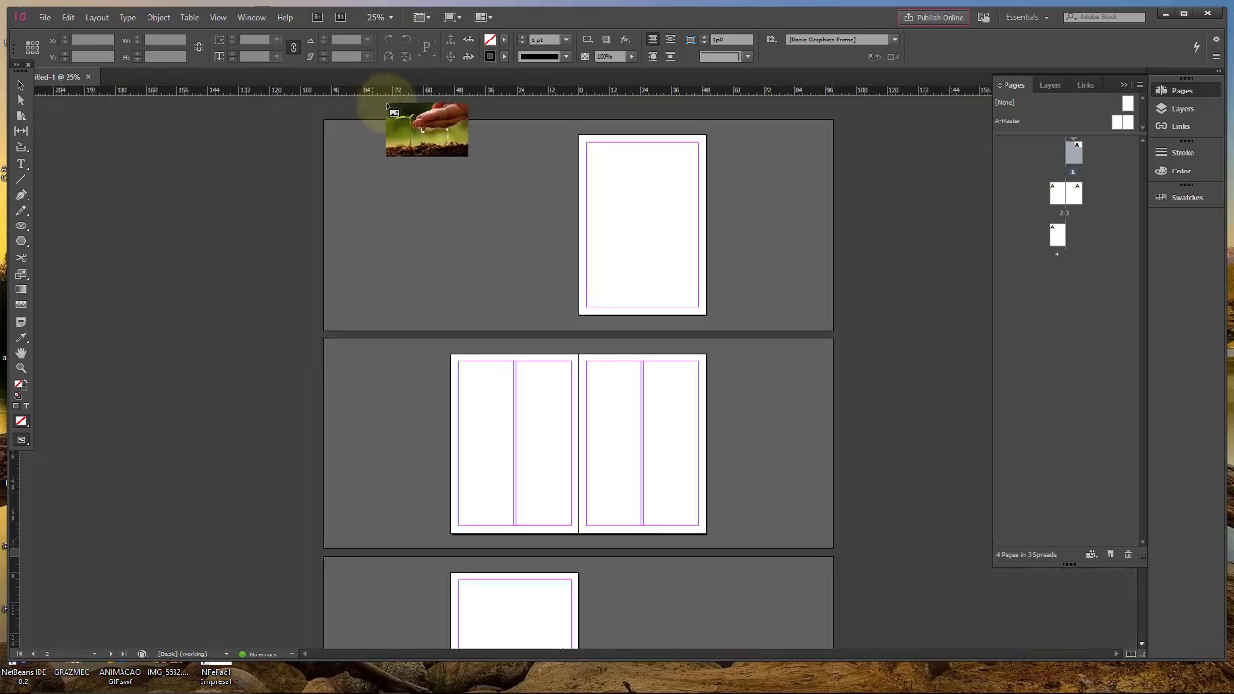
pyautogui.click(494, 186)
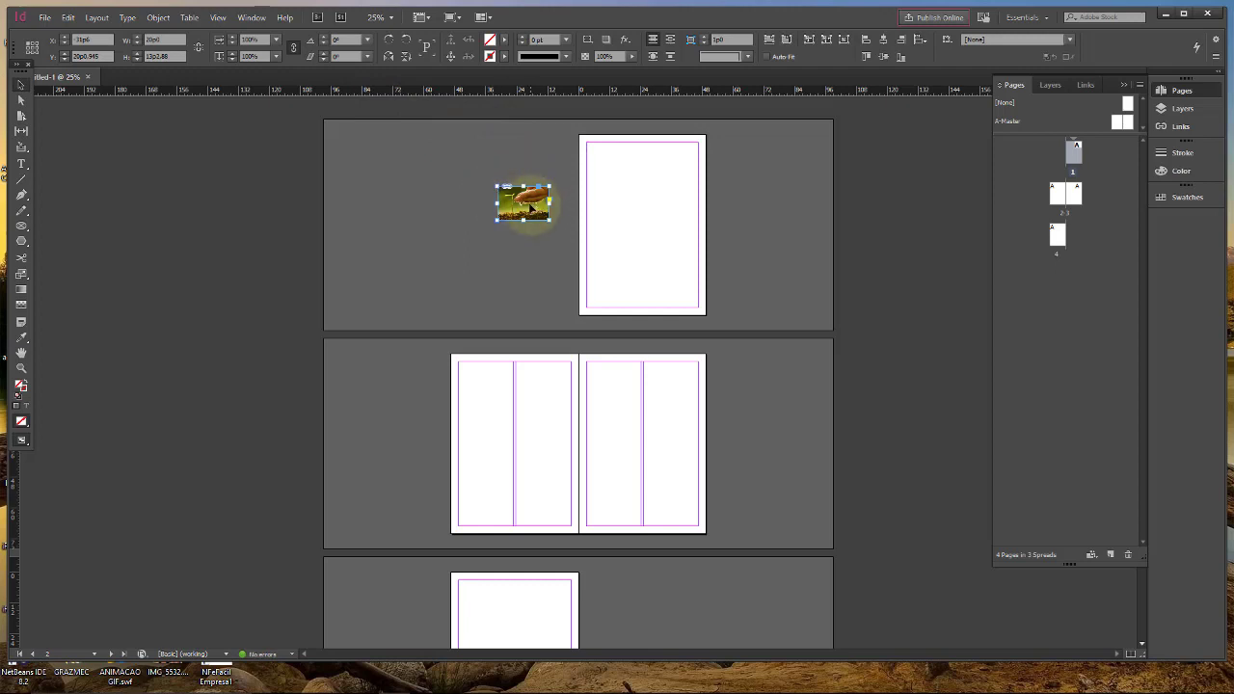
# Move the placed image from the pasteboard onto page 1, against the page's left margin
pyautogui.moveTo(522, 202); pyautogui.dragTo(622, 200)
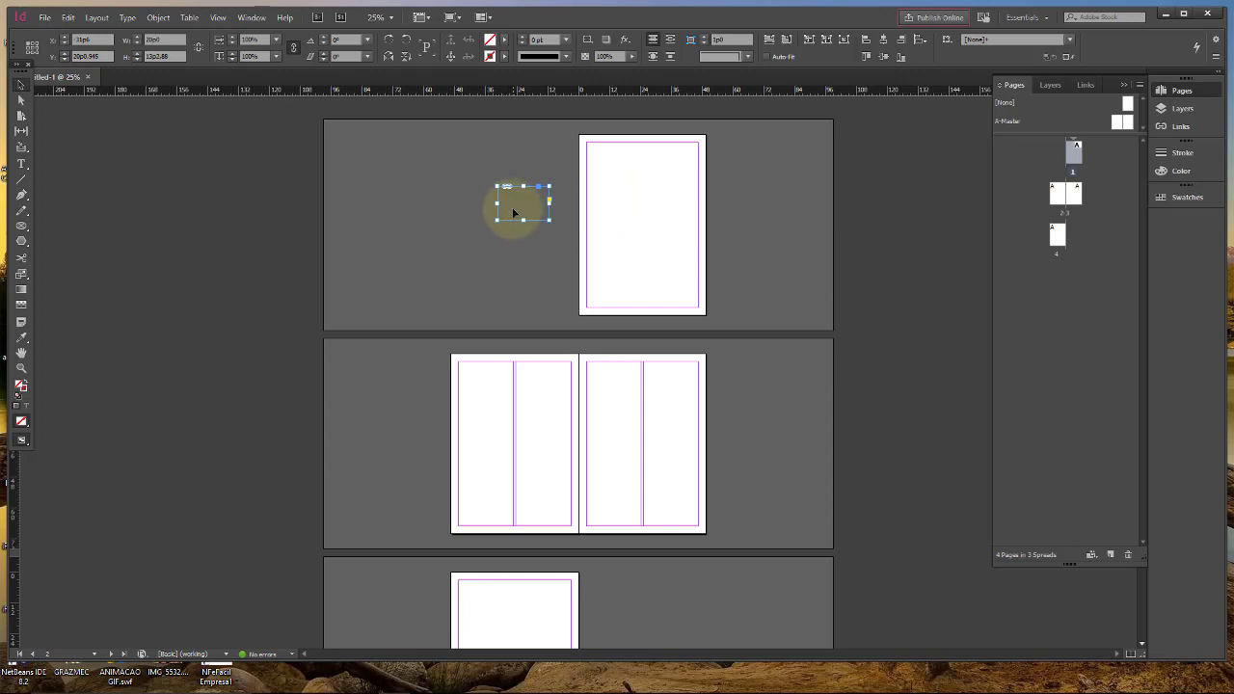
pyautogui.hotkey('ctrl', 'z')
pyautogui.click(531, 157)
pyautogui.moveTo(537, 204); pyautogui.dragTo(853, 343)
pyautogui.hotkey('ctrl', 'z')
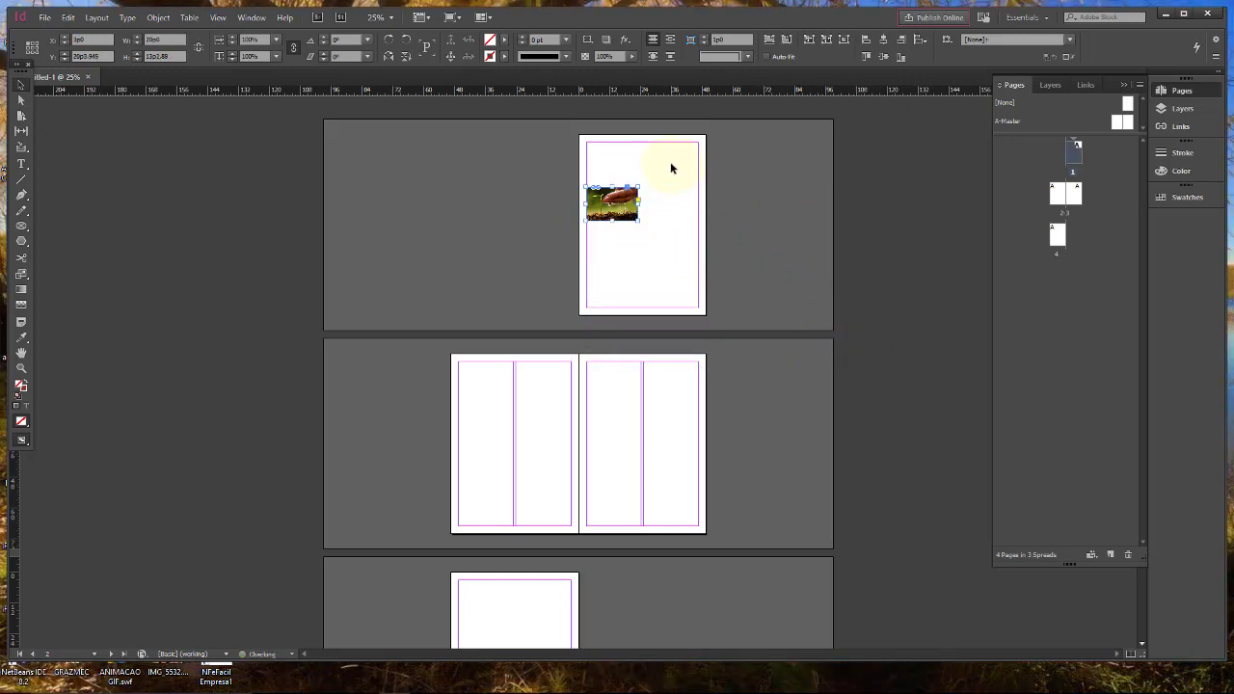
pyautogui.click(627, 167)
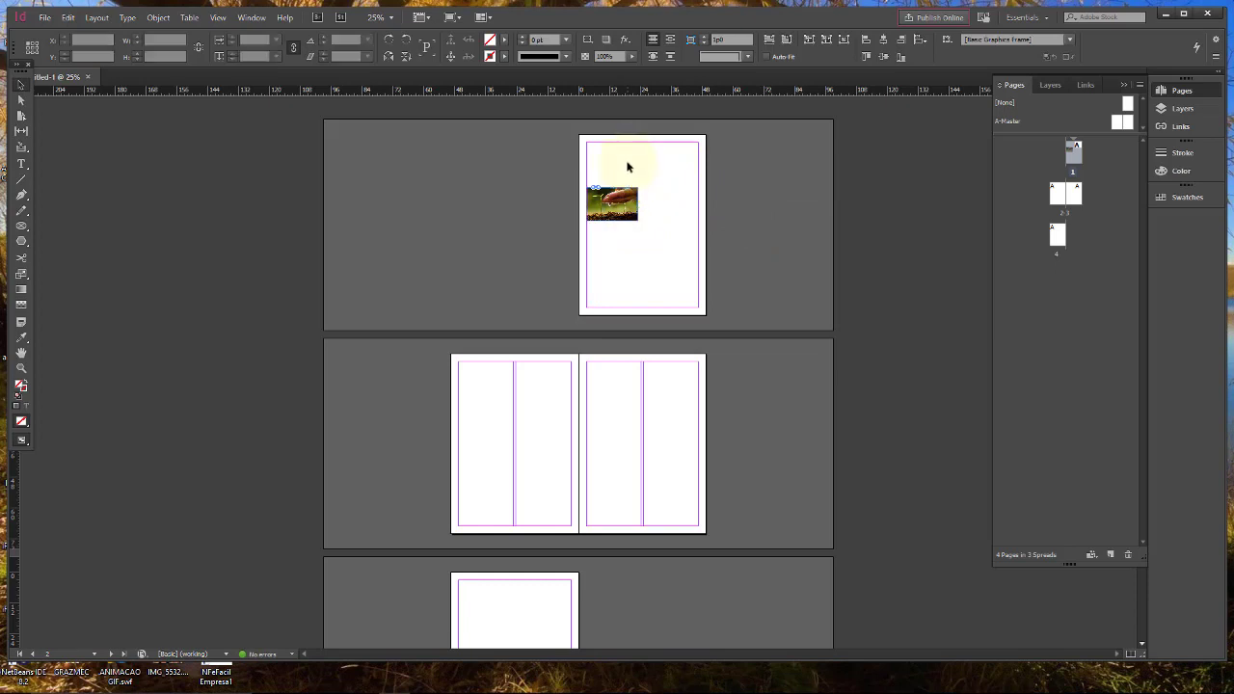
pyautogui.click(614, 202)
pyautogui.moveTo(640, 220); pyautogui.dragTo(857, 318)
pyautogui.click(526, 166)
pyautogui.click(612, 204)
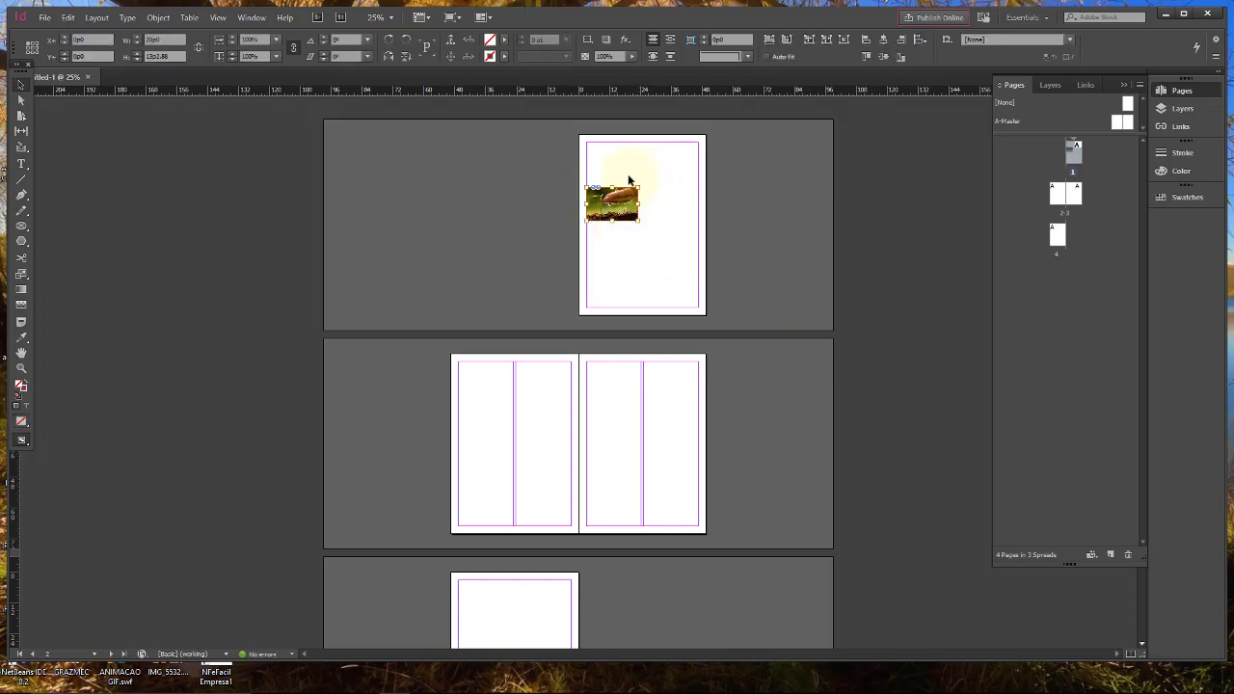
# Enlarge the image frame to about 123p6 by 81p9 and scale the image inside it to about 106p6 by 70p2
pyautogui.click(636, 225)
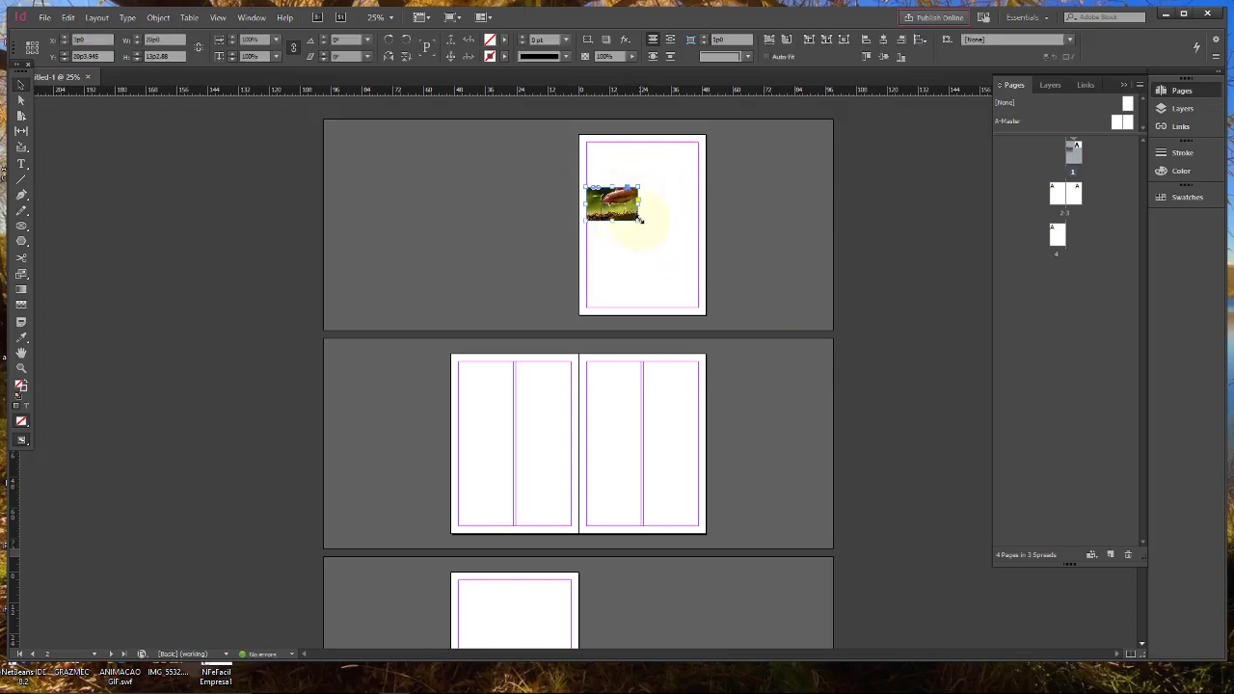
pyautogui.moveTo(639, 220); pyautogui.dragTo(904, 360)
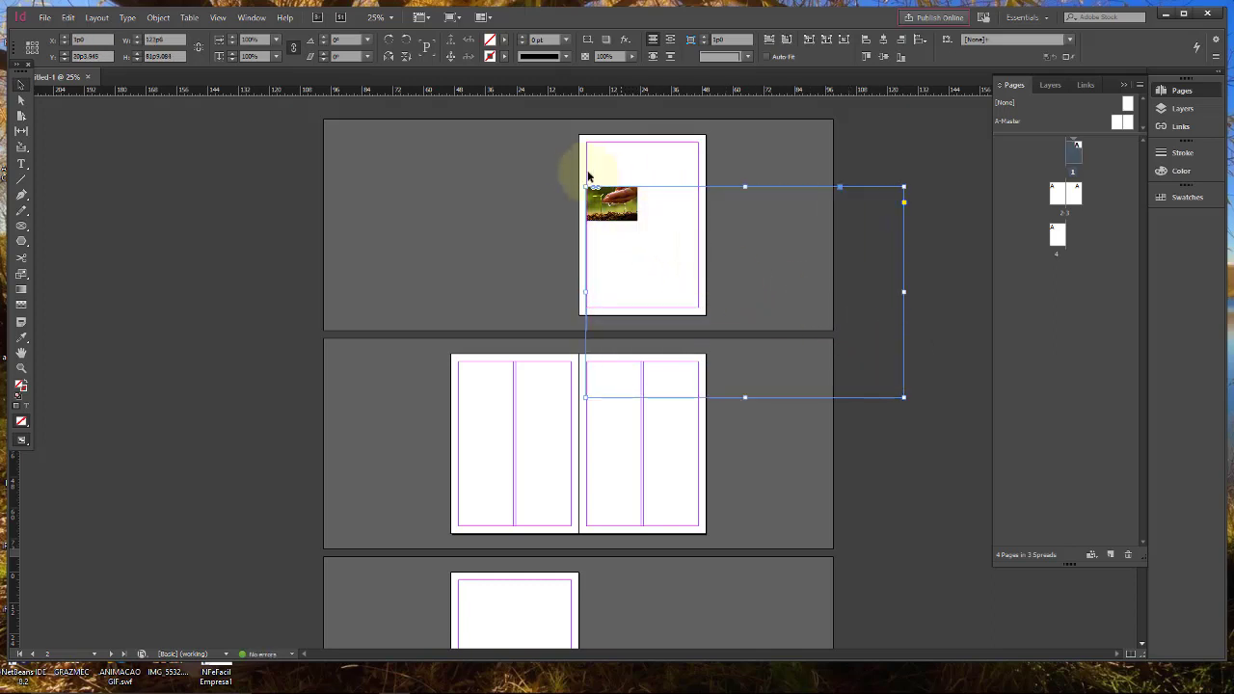
pyautogui.doubleClick(628, 217)
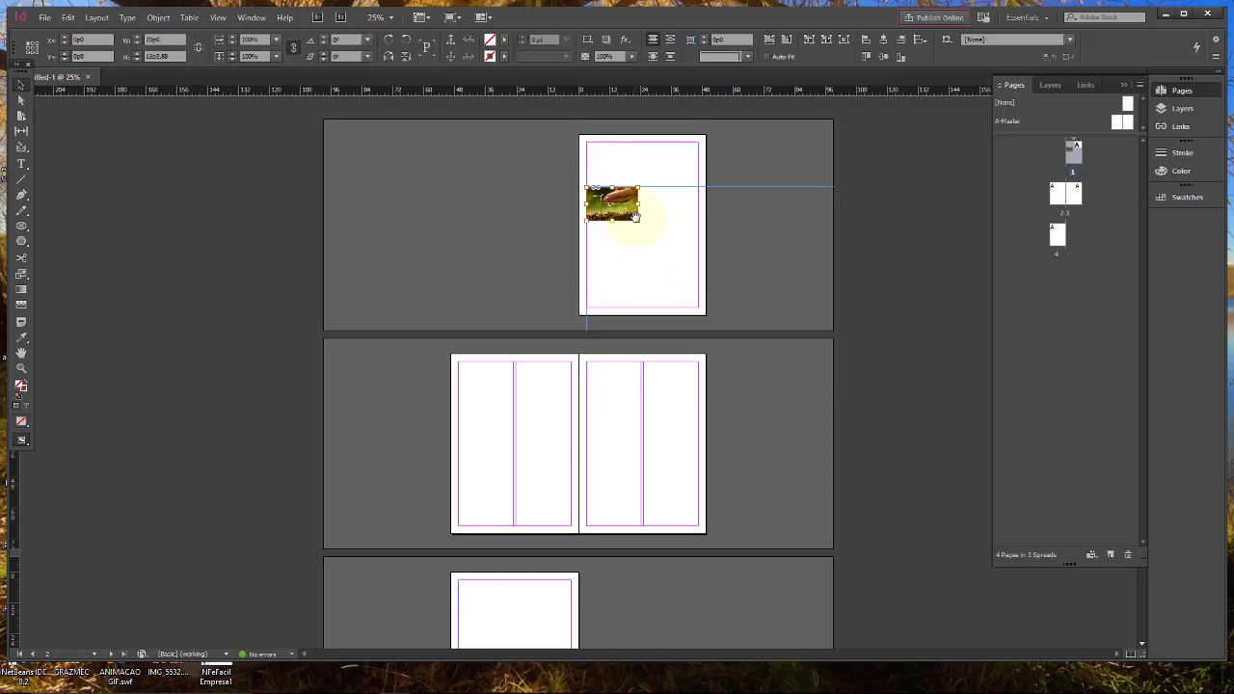
pyautogui.moveTo(639, 220); pyautogui.dragTo(860, 299)
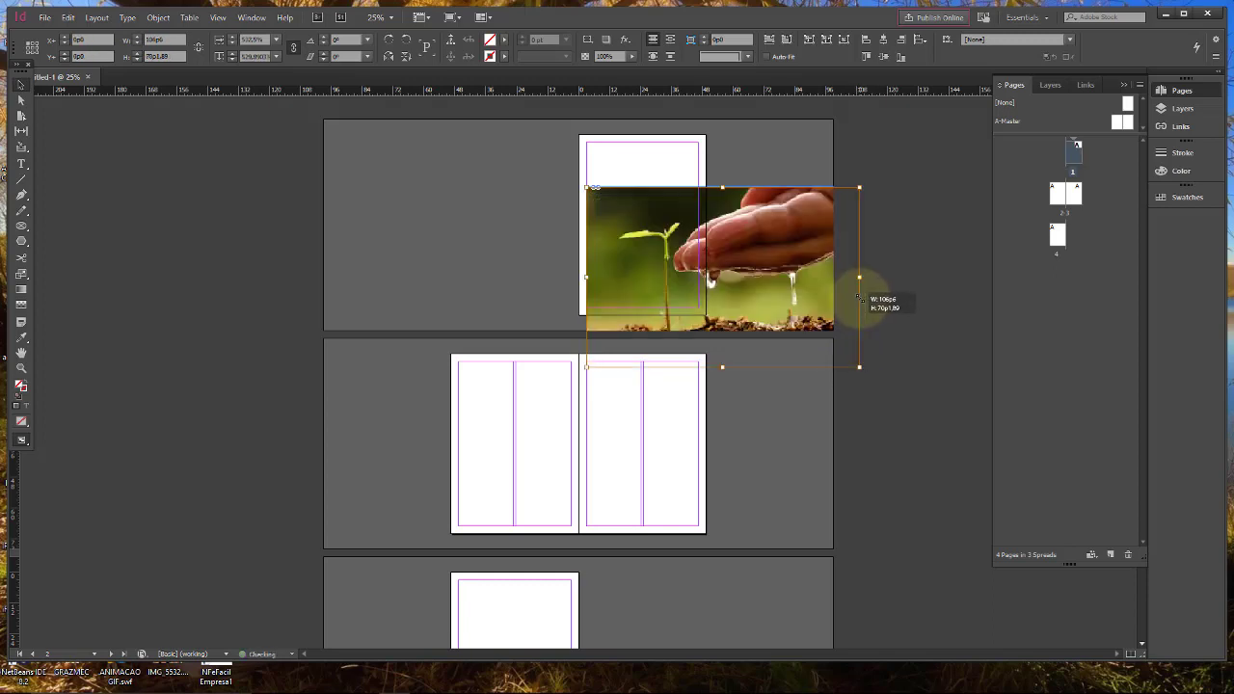
# Move the enlarged image frame over page 1, just below the page's upper edge and overhanging both sides
pyautogui.click(739, 152)
pyautogui.click(759, 220)
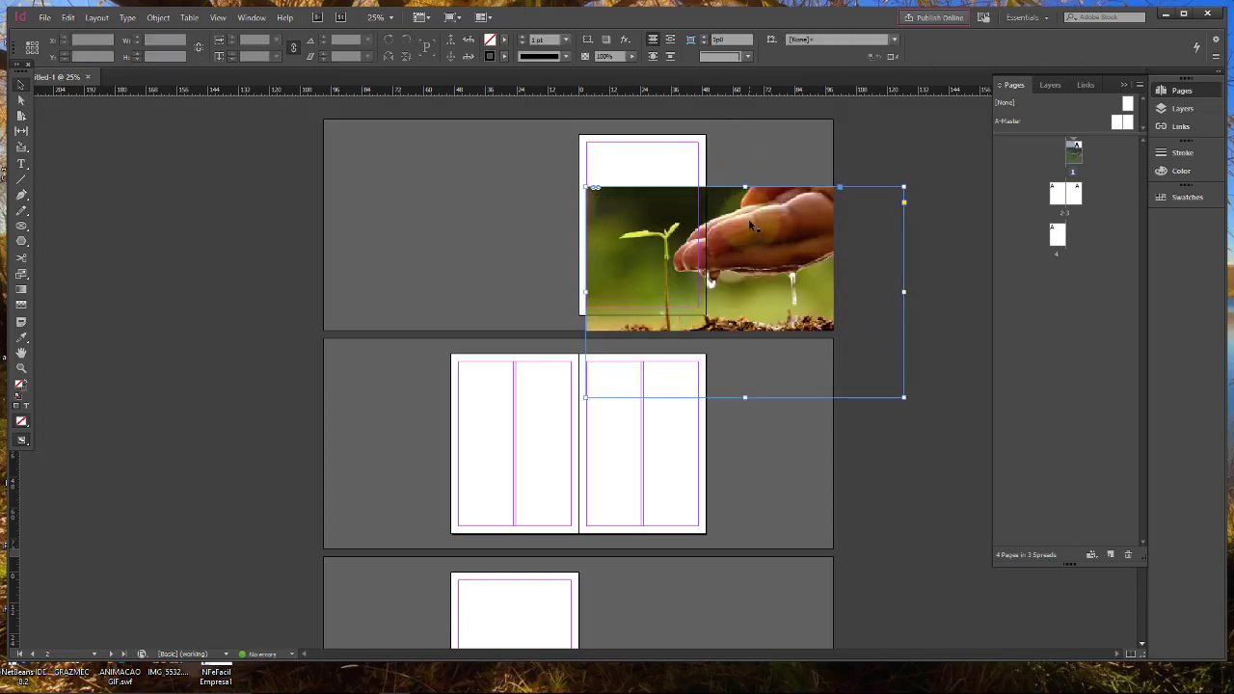
pyautogui.moveTo(759, 227); pyautogui.dragTo(775, 198)
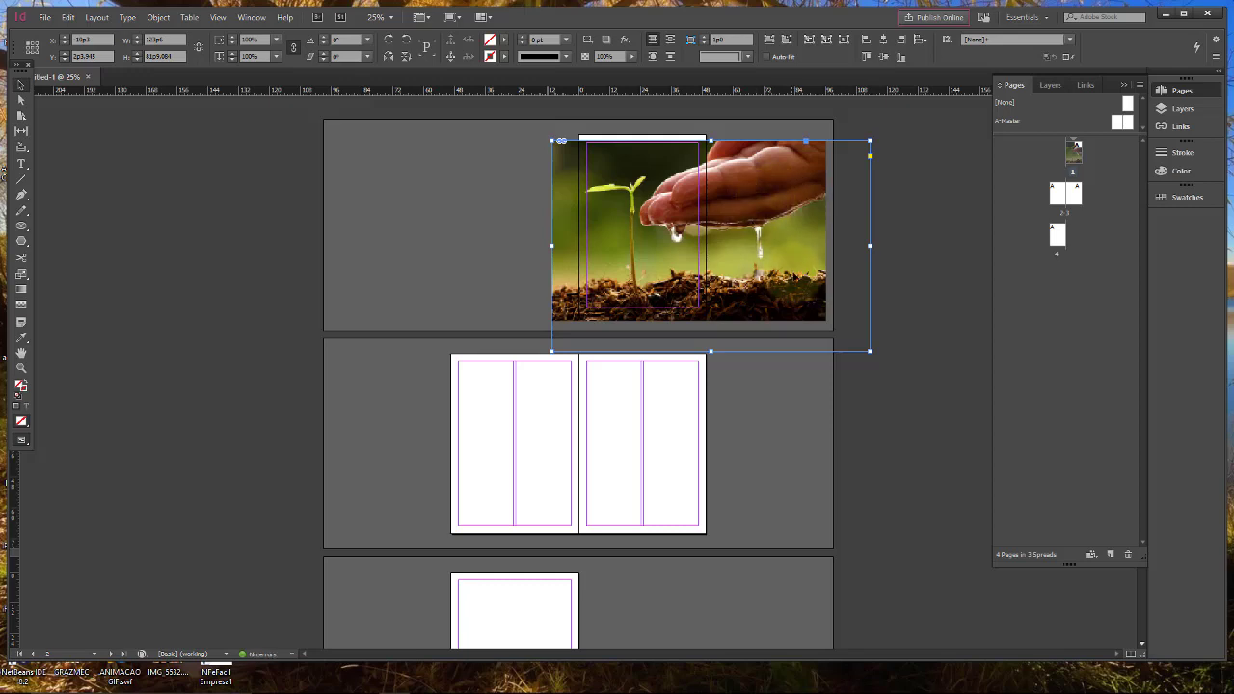
# Resize the image inside its frame to about 105p11 by 69p9
pyautogui.click(498, 190)
pyautogui.click(754, 255)
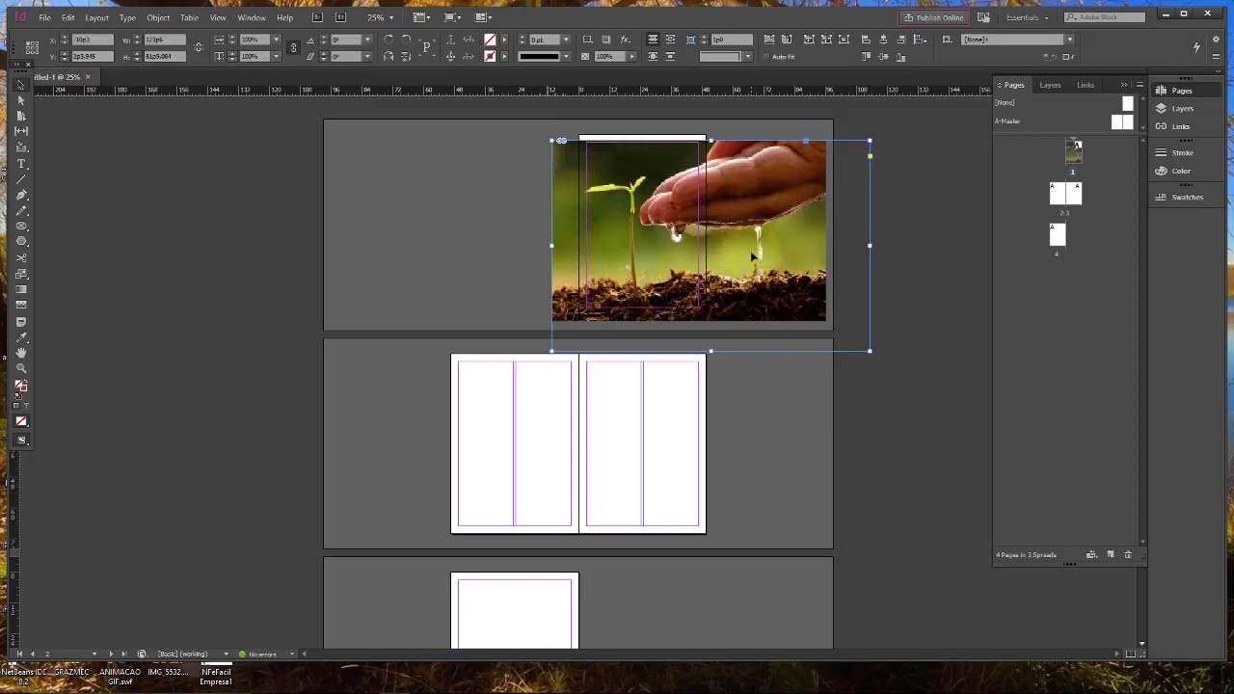
pyautogui.moveTo(830, 324)
pyautogui.mouseDown()
pyautogui.moveTo(806, 308)
pyautogui.moveTo(816, 314)
pyautogui.mouseUp()
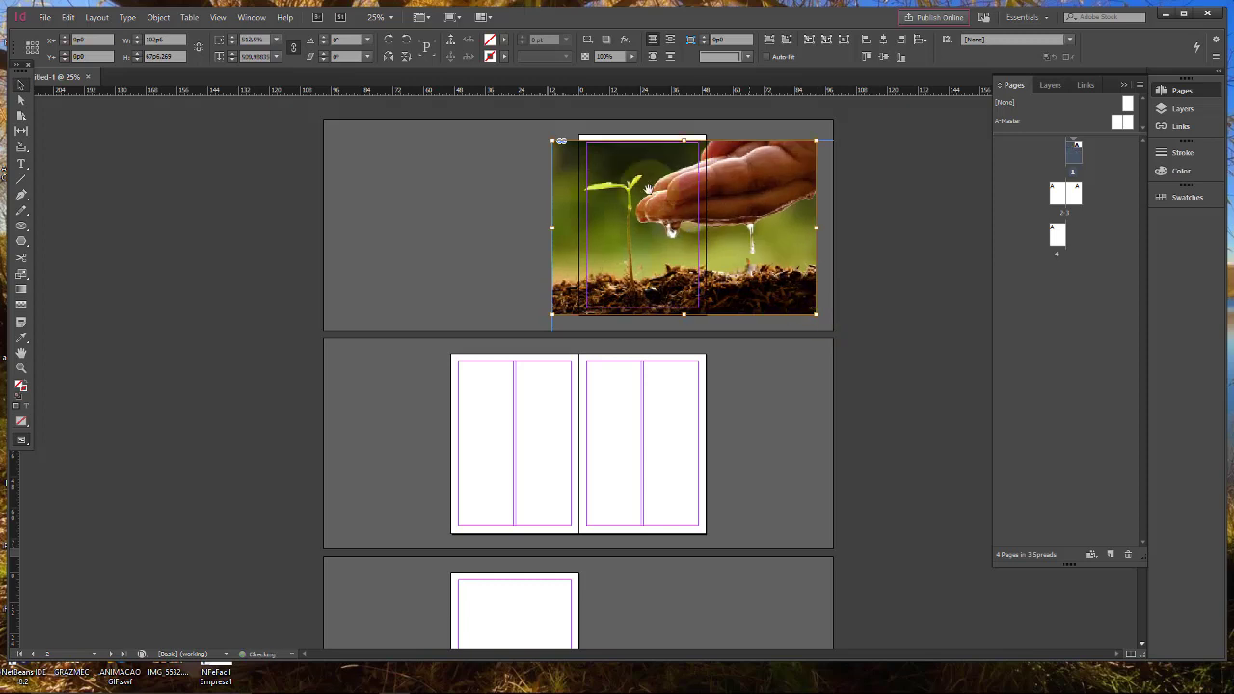
pyautogui.click(555, 151)
pyautogui.moveTo(554, 140); pyautogui.dragTo(543, 136)
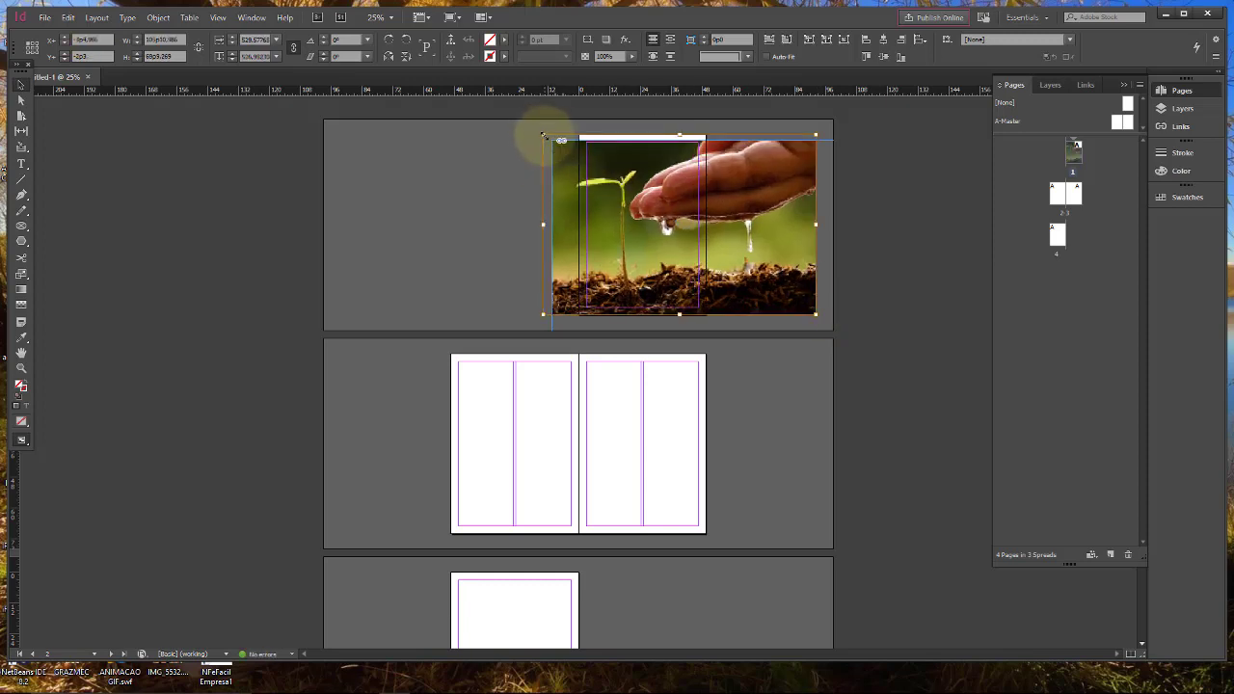
# Move the frame up to page 1's upper edge and shift the image inside it to align with the frame's upper-left corner
pyautogui.click(835, 170)
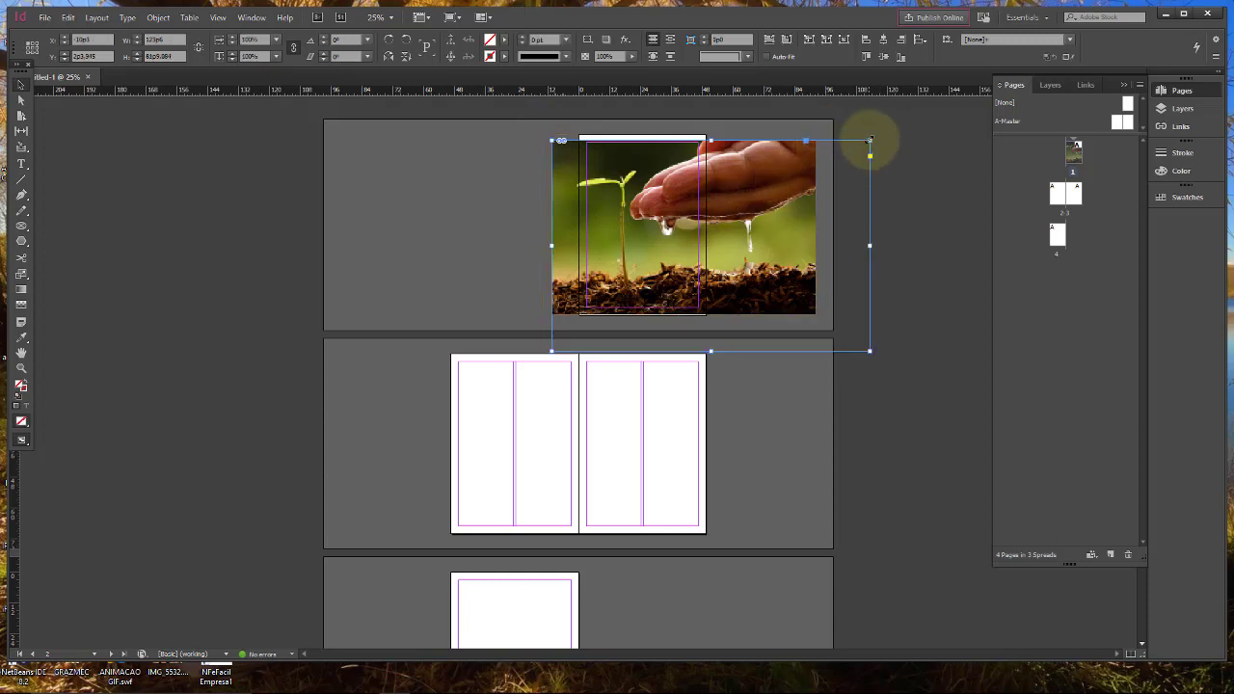
pyautogui.moveTo(858, 146)
pyautogui.mouseDown()
pyautogui.moveTo(849, 127)
pyautogui.moveTo(854, 141)
pyautogui.mouseUp()
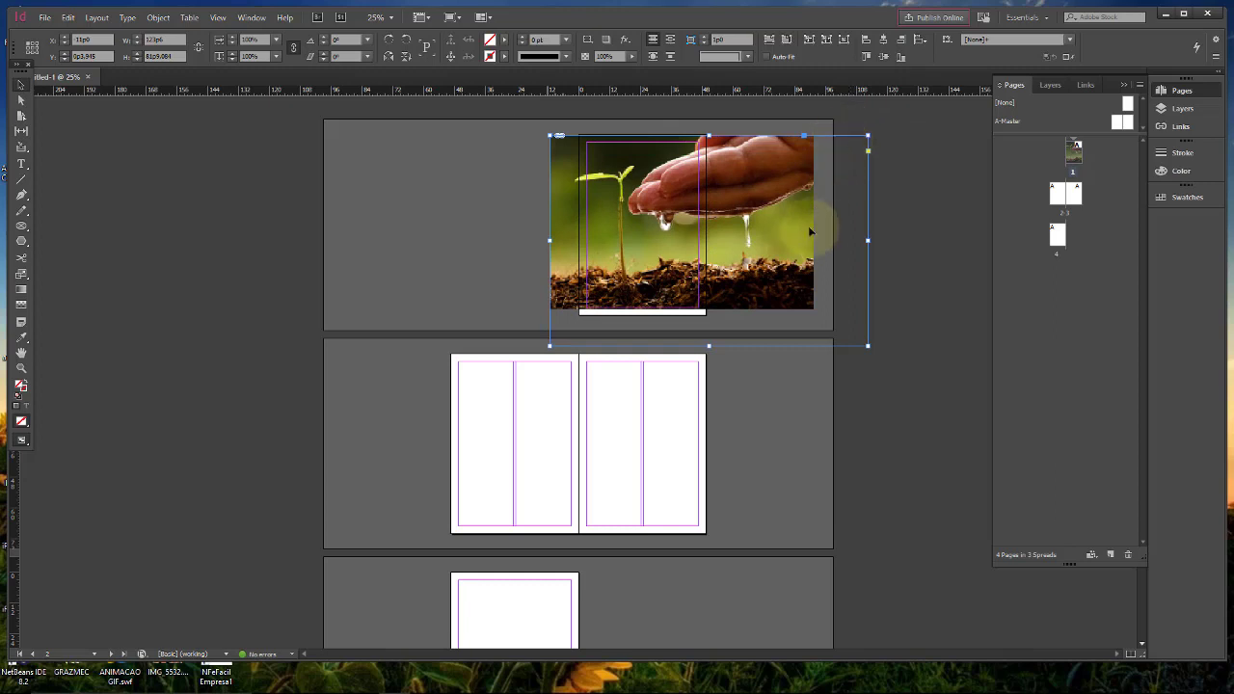
pyautogui.doubleClick(772, 223)
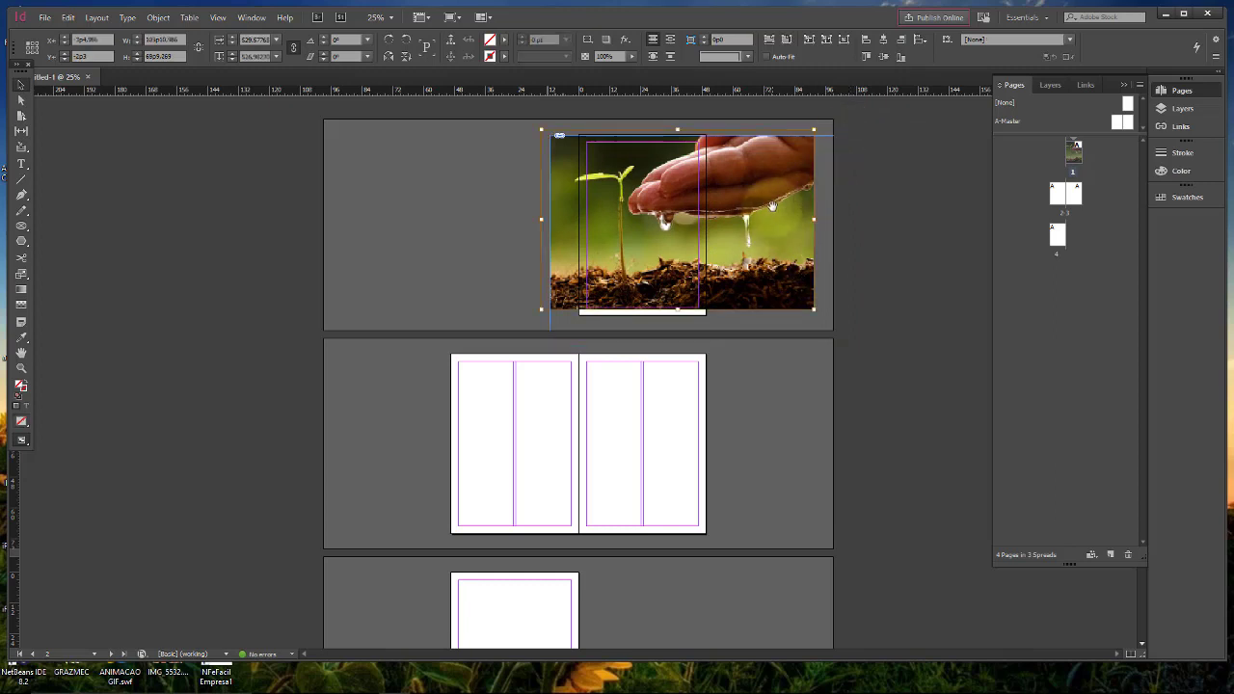
pyautogui.moveTo(772, 224); pyautogui.dragTo(781, 219)
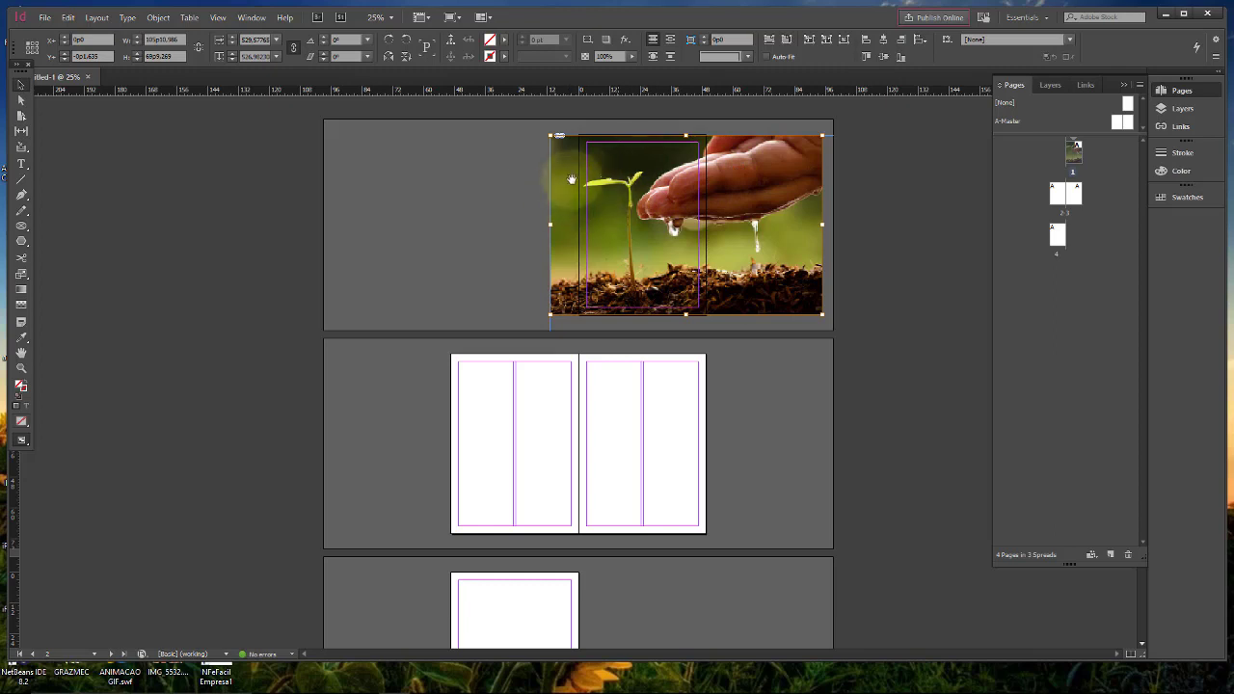
pyautogui.click(484, 245)
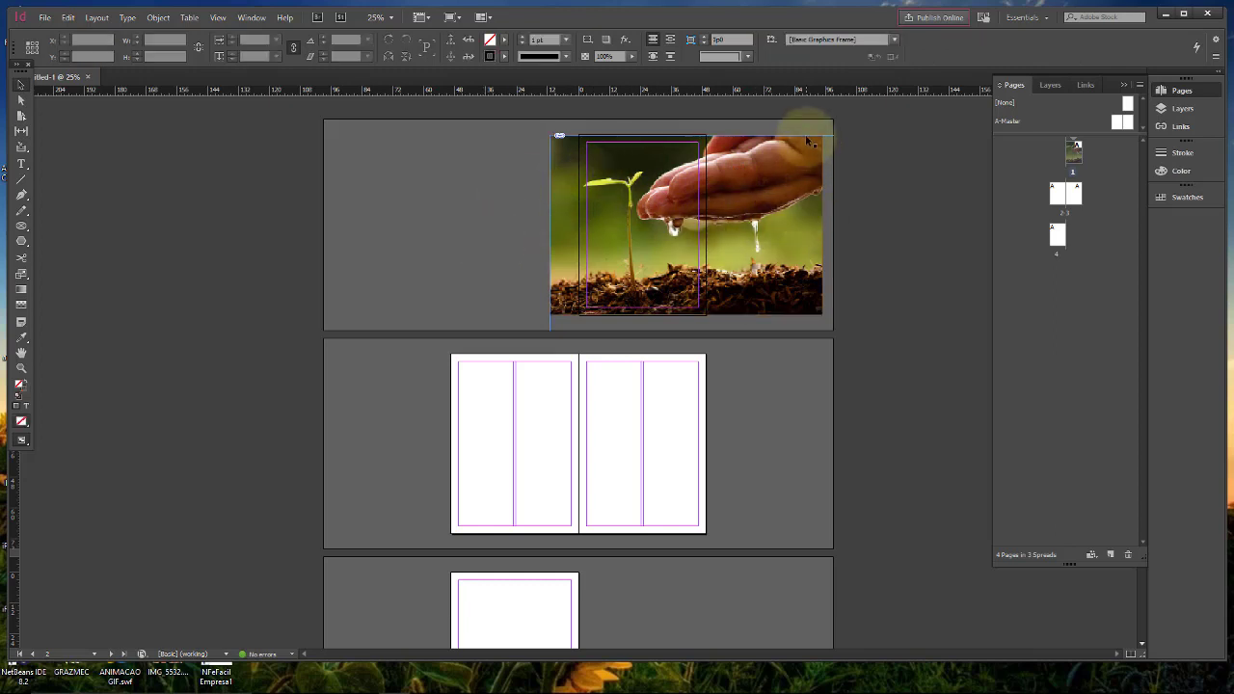
# Crop the image frame to page 1's left, right and lower edges, about 49p7 wide and 69p10 high
pyautogui.click(868, 240)
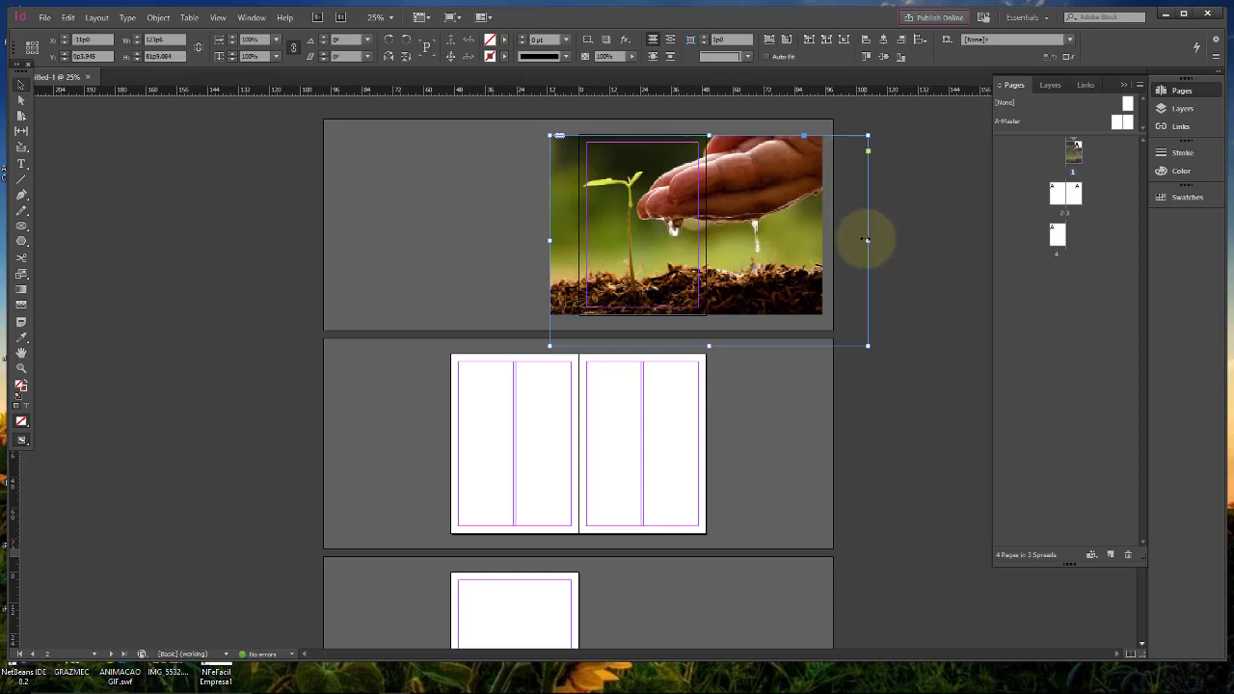
pyautogui.moveTo(868, 240); pyautogui.dragTo(711, 239)
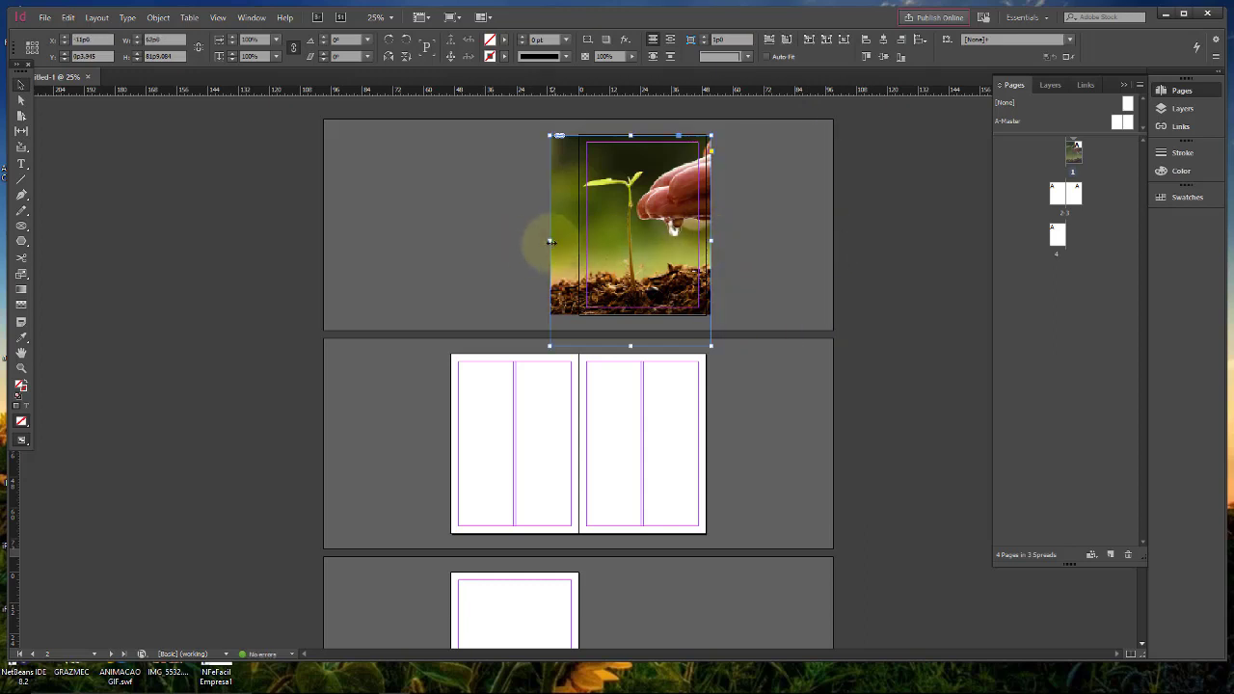
pyautogui.moveTo(550, 241); pyautogui.dragTo(578, 241)
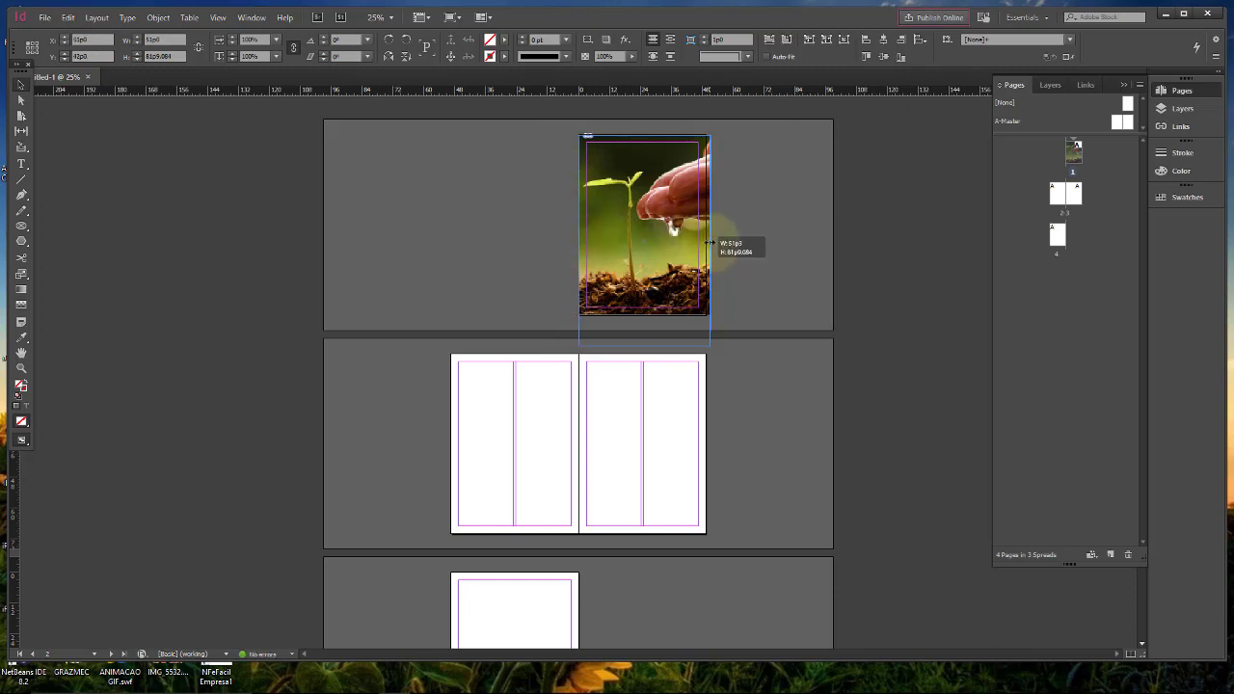
pyautogui.moveTo(709, 242); pyautogui.dragTo(706, 241)
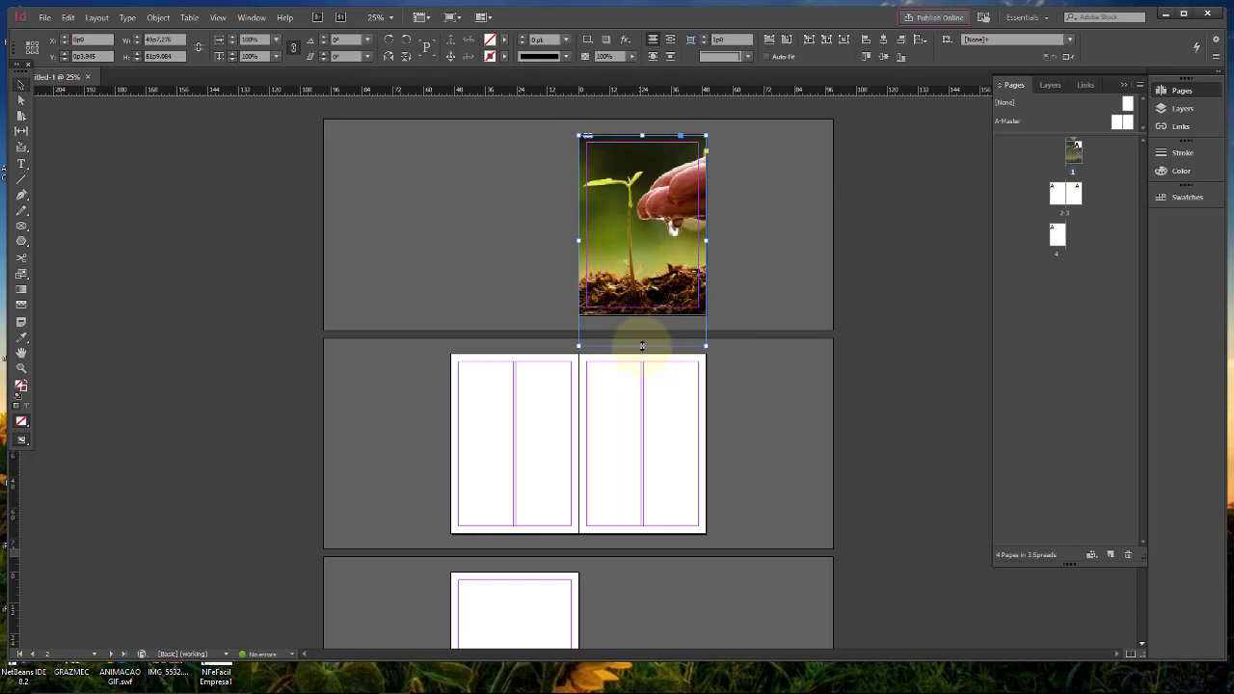
pyautogui.moveTo(646, 341); pyautogui.dragTo(651, 319)
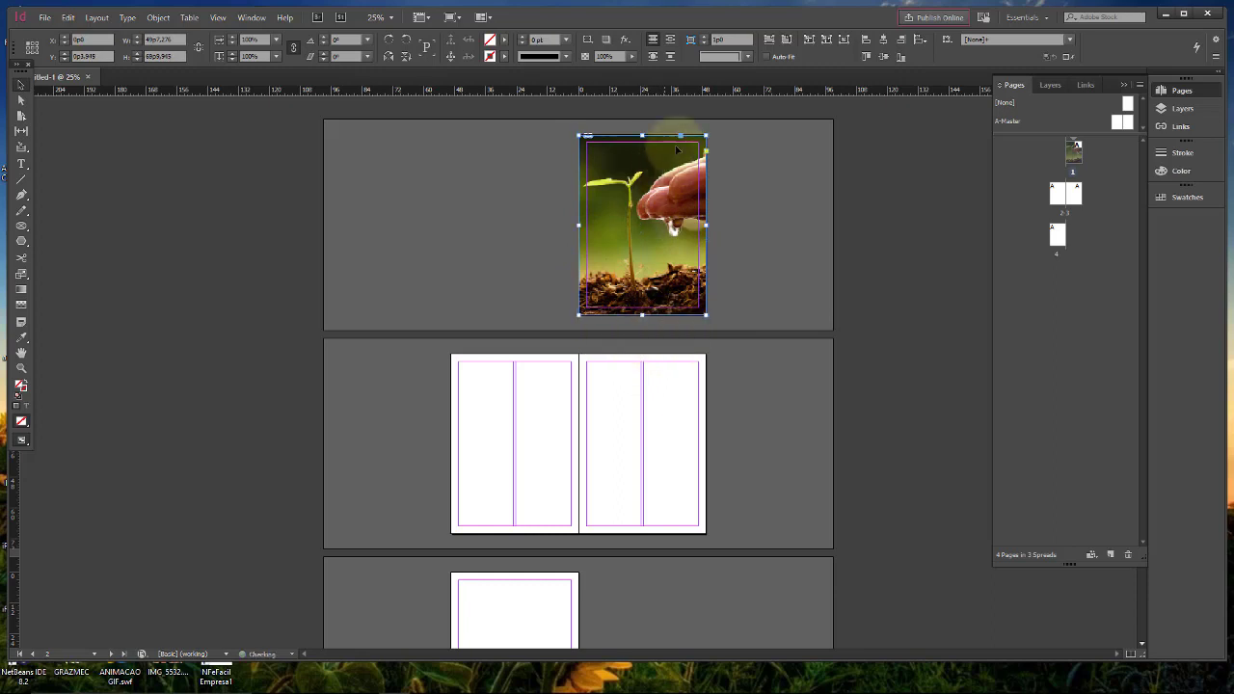
# Extend the image frame slightly beyond page 1's upper and lower edges, starting about 1p0 above the page
pyautogui.hotkey('ctrl', '1')
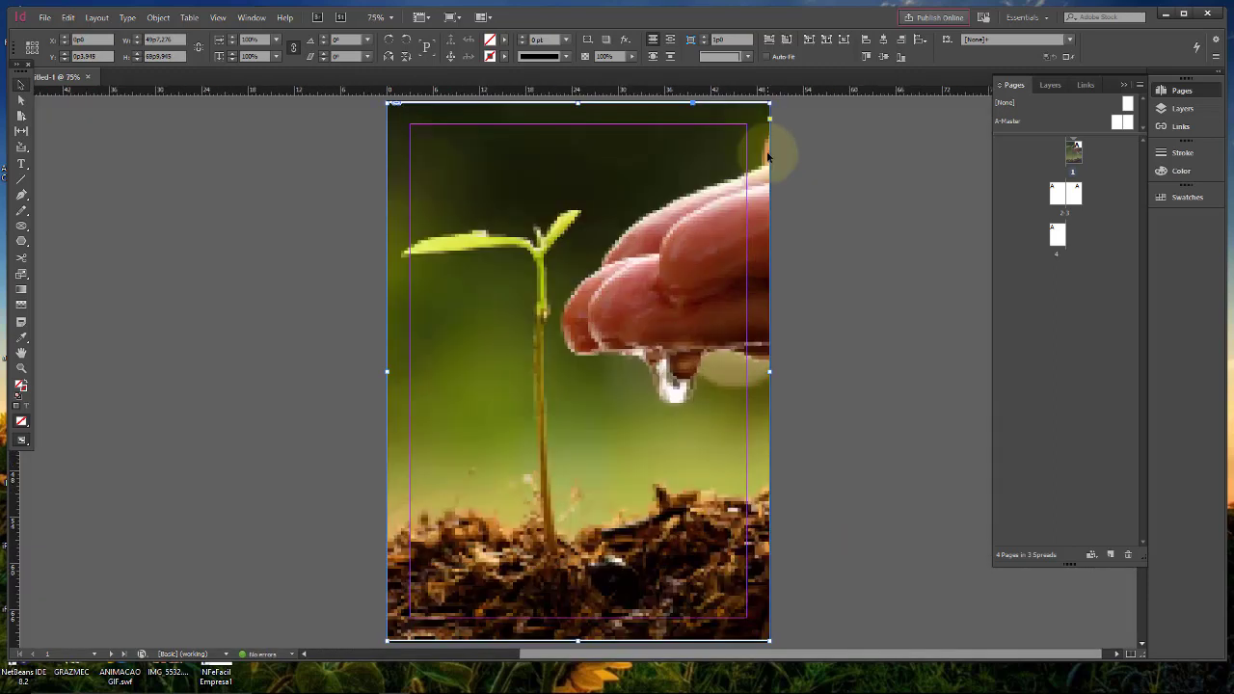
pyautogui.hotkey('ctrl', '-')
pyautogui.hotkey('ctrl', '-')
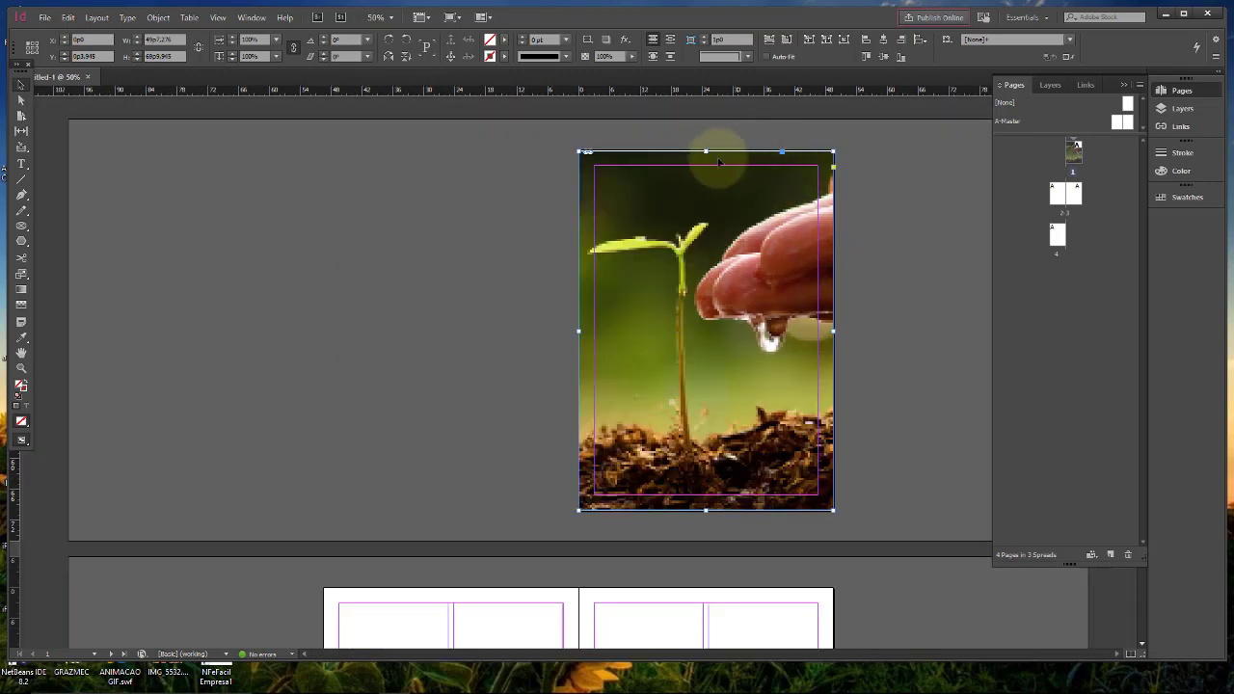
pyautogui.moveTo(705, 145); pyautogui.dragTo(706, 144)
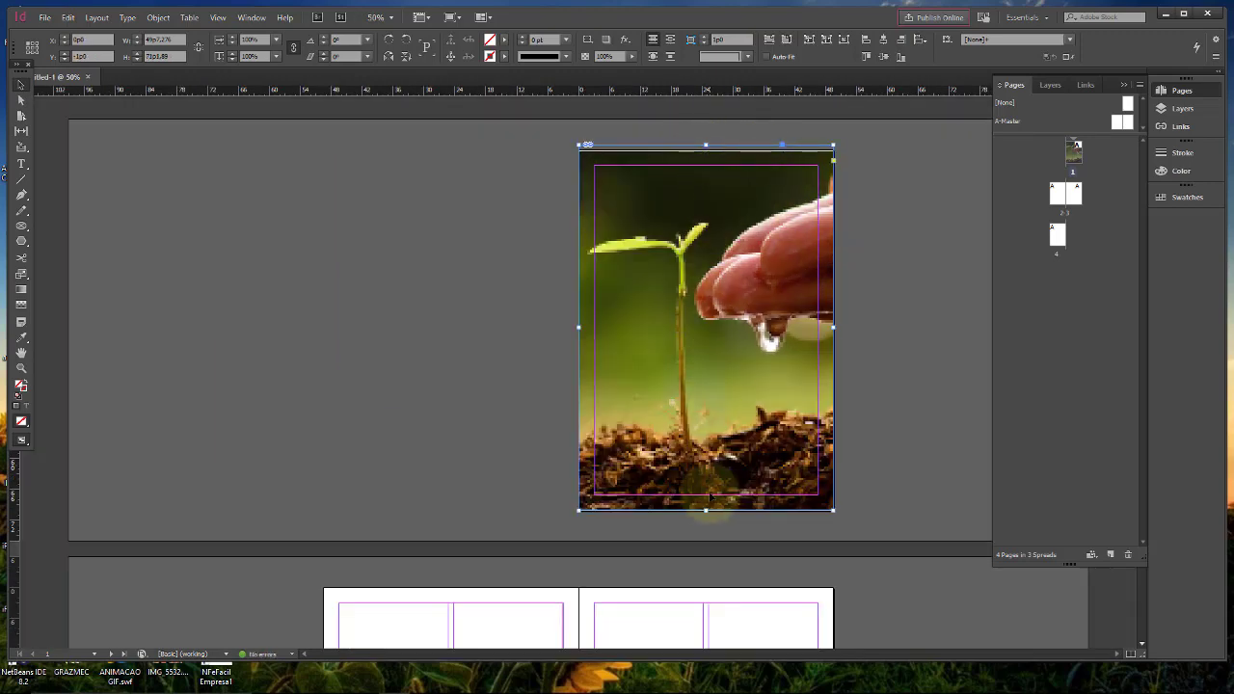
pyautogui.moveTo(704, 511); pyautogui.dragTo(715, 517)
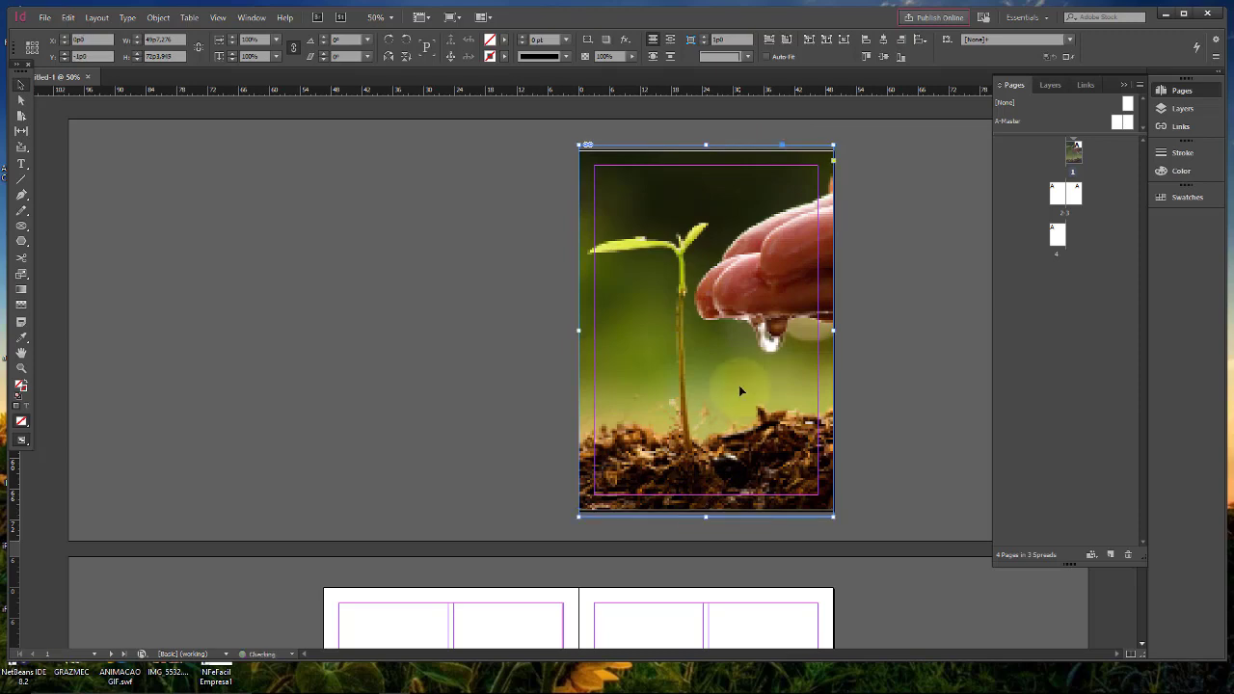
# Stretch the image inside its frame downward to a height of about 70p8, past page 1's lower edge
pyautogui.doubleClick(744, 298)
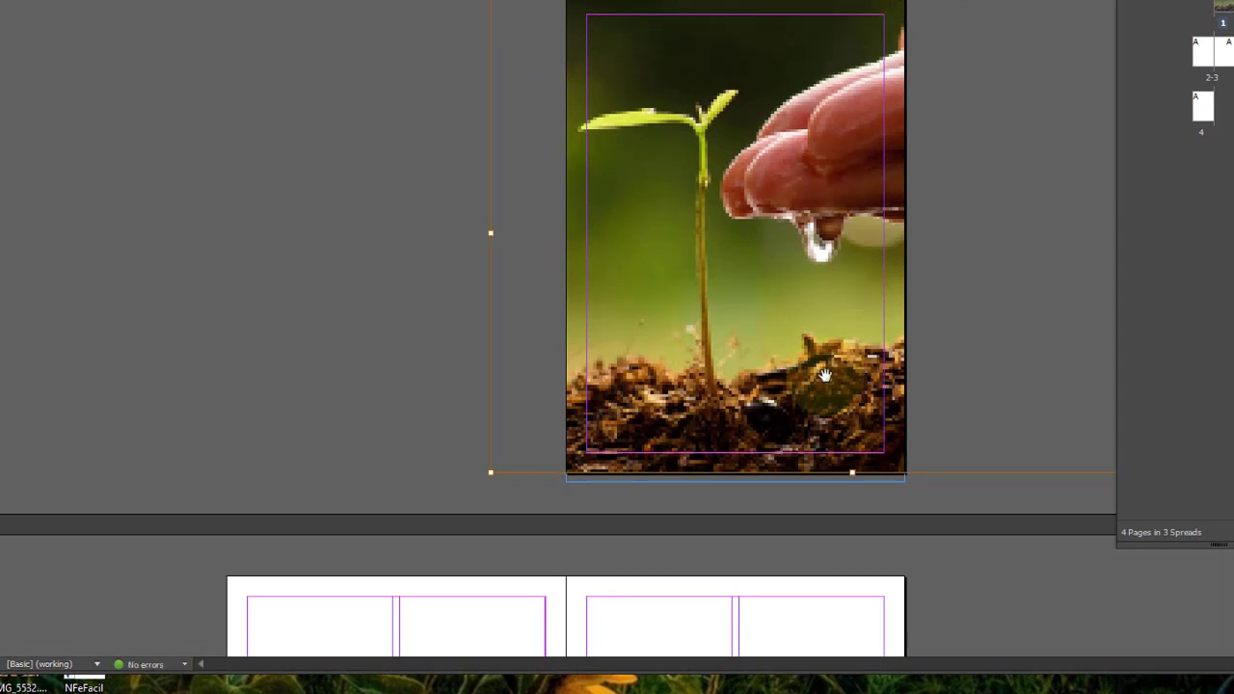
pyautogui.moveTo(853, 475); pyautogui.dragTo(855, 476)
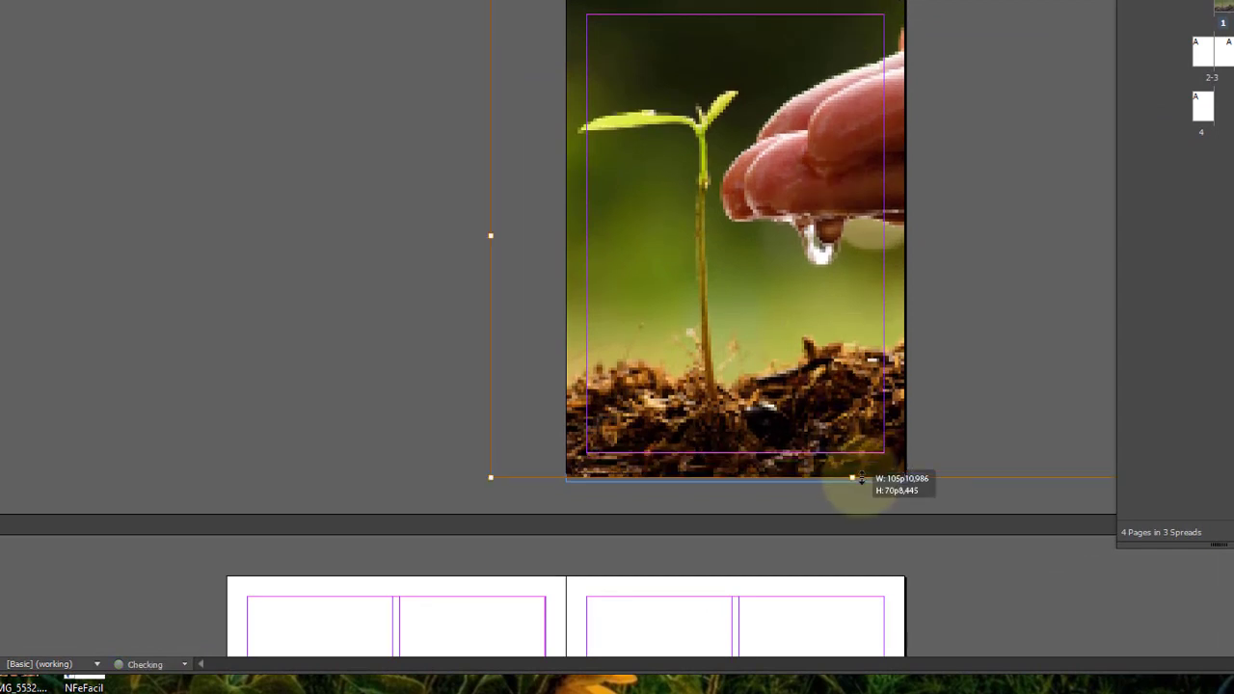
pyautogui.click(378, 218)
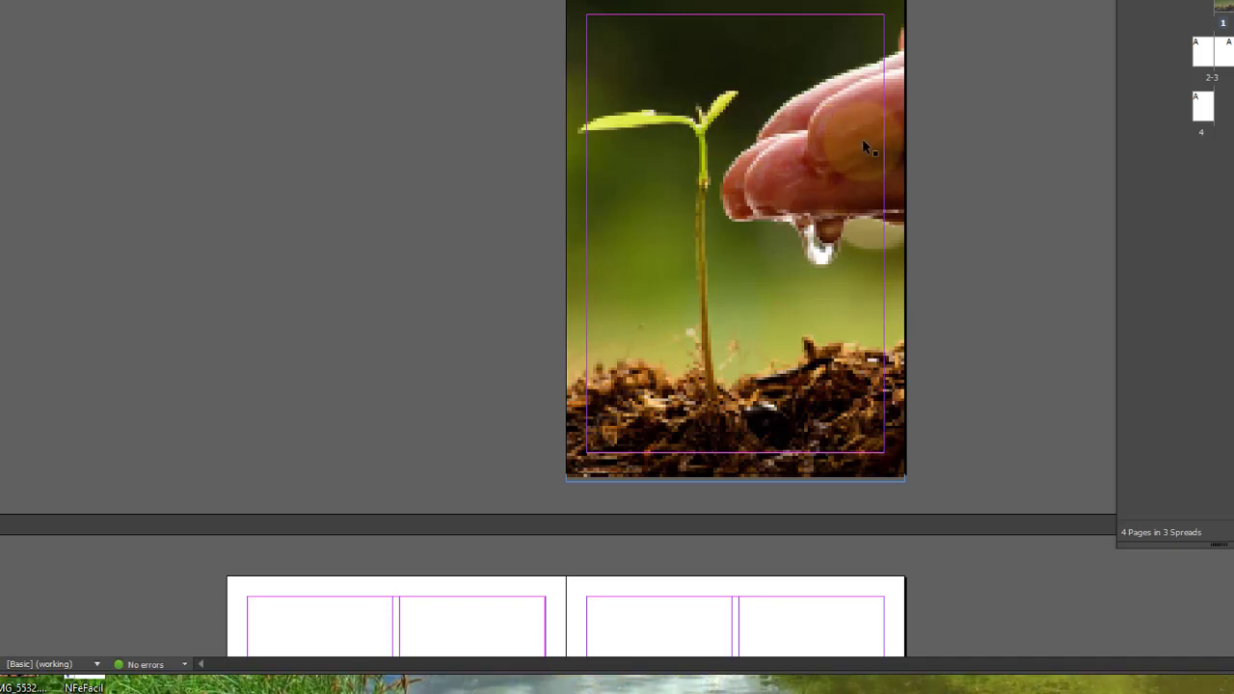
# Set the display performance of page 1's image to High Quality Display
pyautogui.rightClick(743, 144)
pyautogui.click(687, 143)
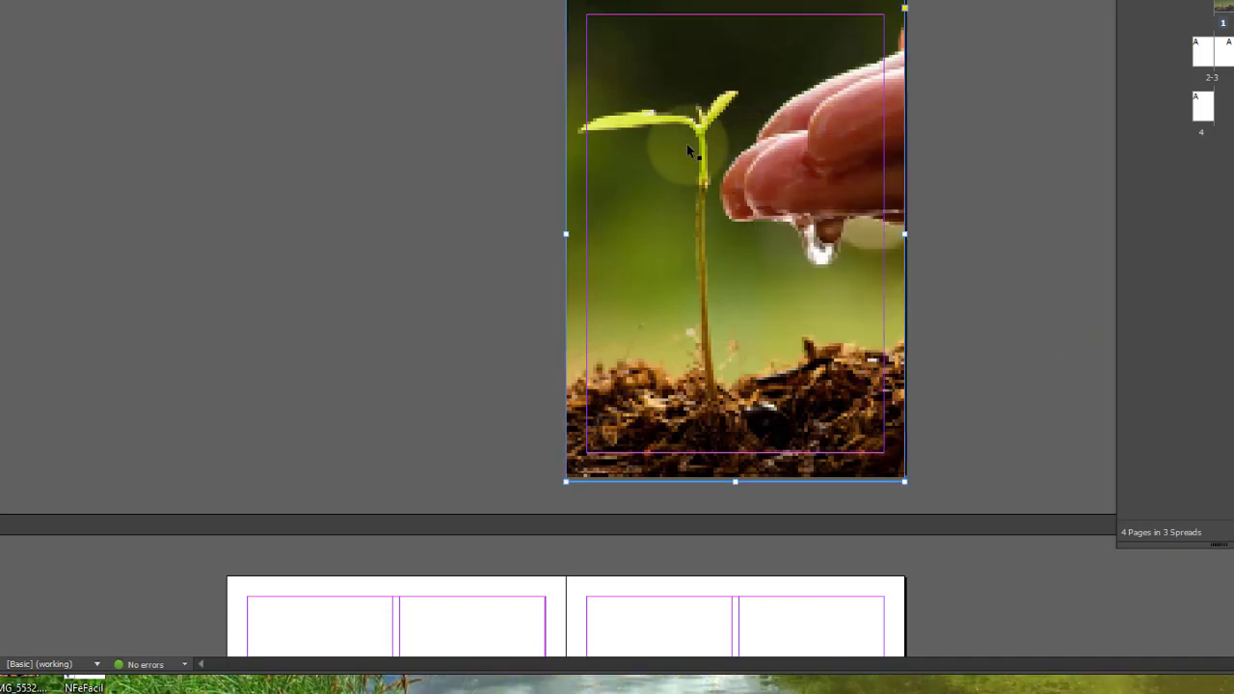
pyautogui.rightClick(686, 143)
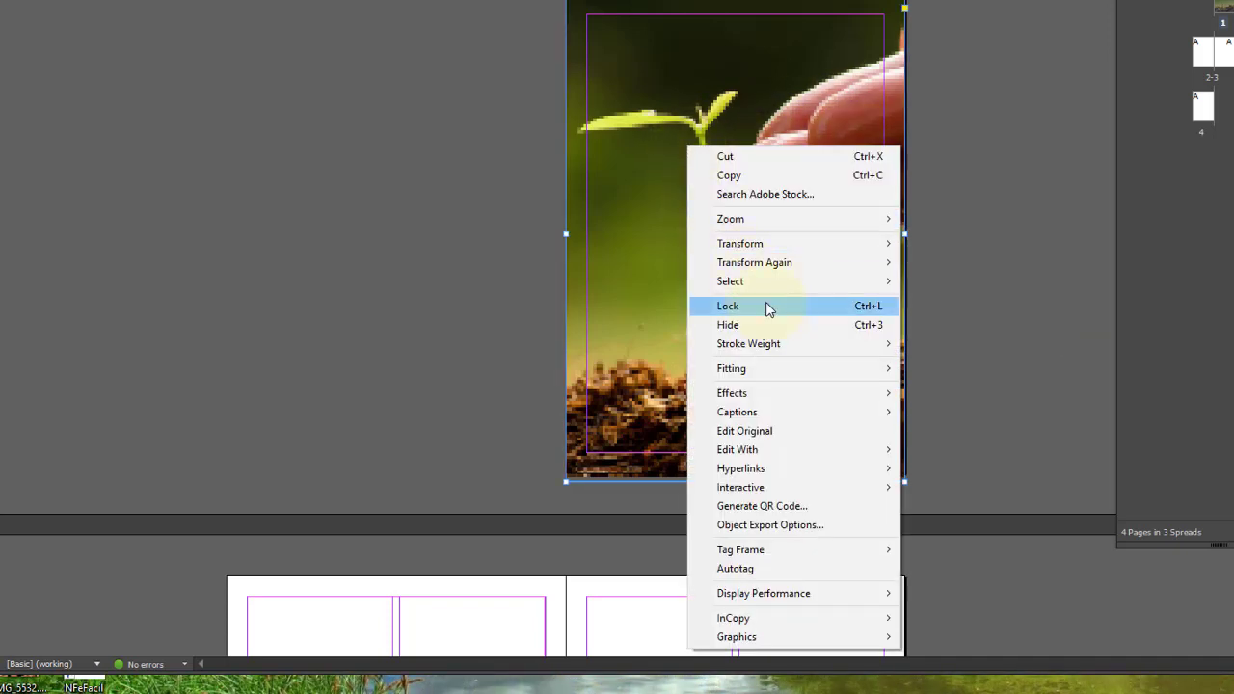
pyautogui.moveTo(851, 598)
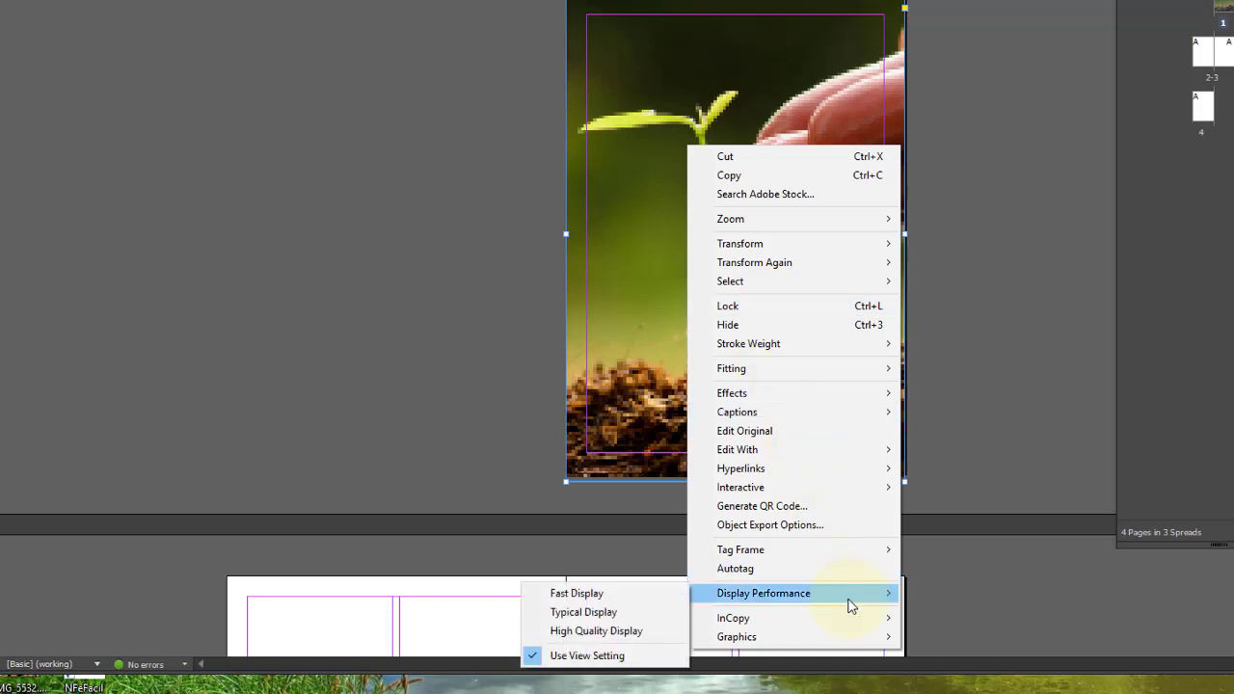
pyautogui.click(629, 640)
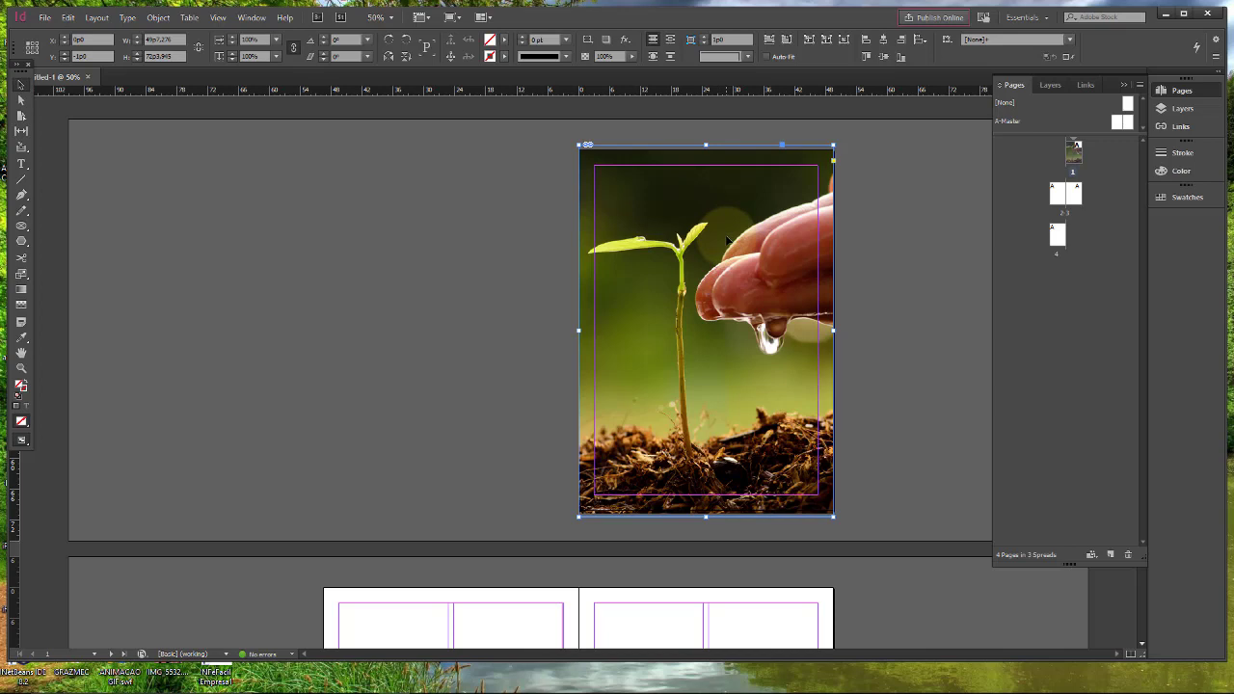
# Inspect the objects inside Layer 1 and the link information of the placed image Dia-agricultura-água-panta.jpg
pyautogui.click(1178, 109)
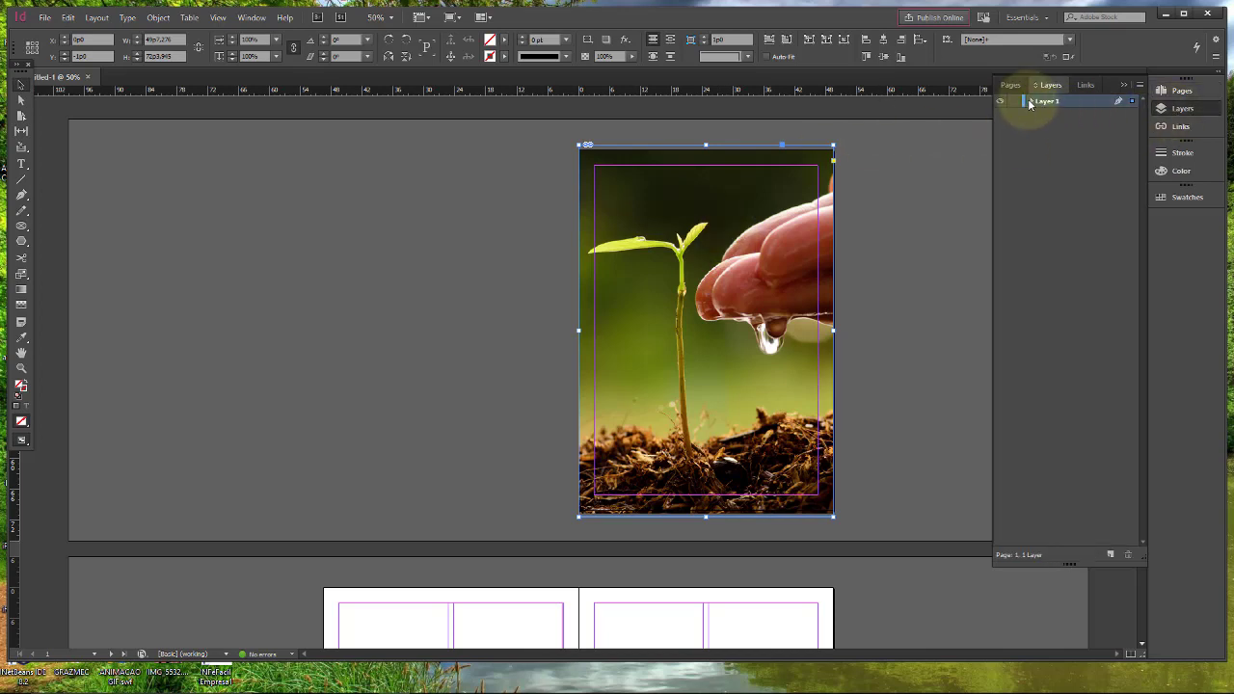
pyautogui.click(1032, 101)
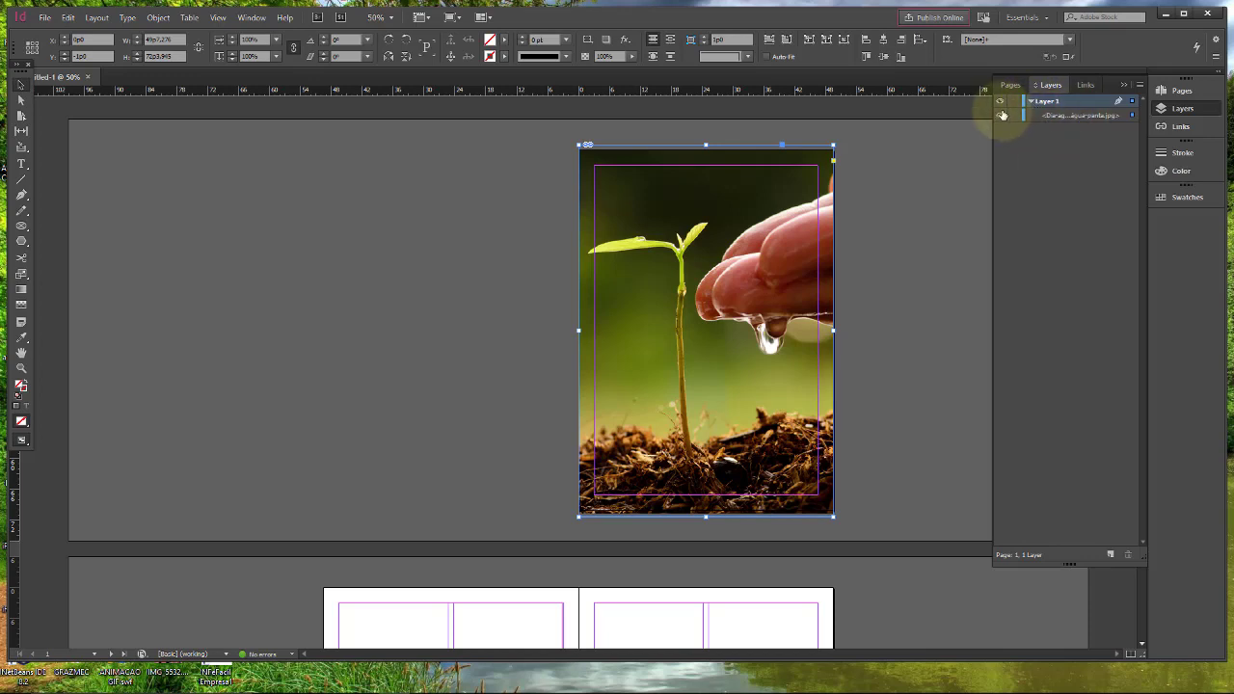
pyautogui.click(1003, 115)
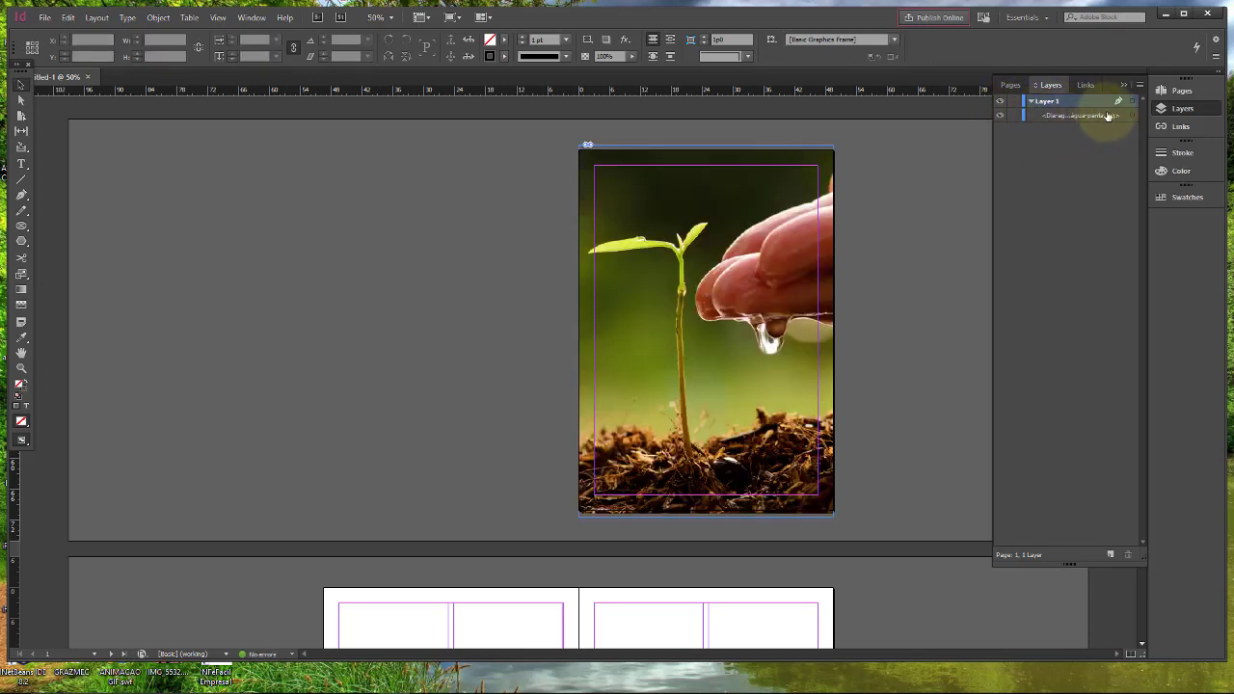
pyautogui.click(1176, 129)
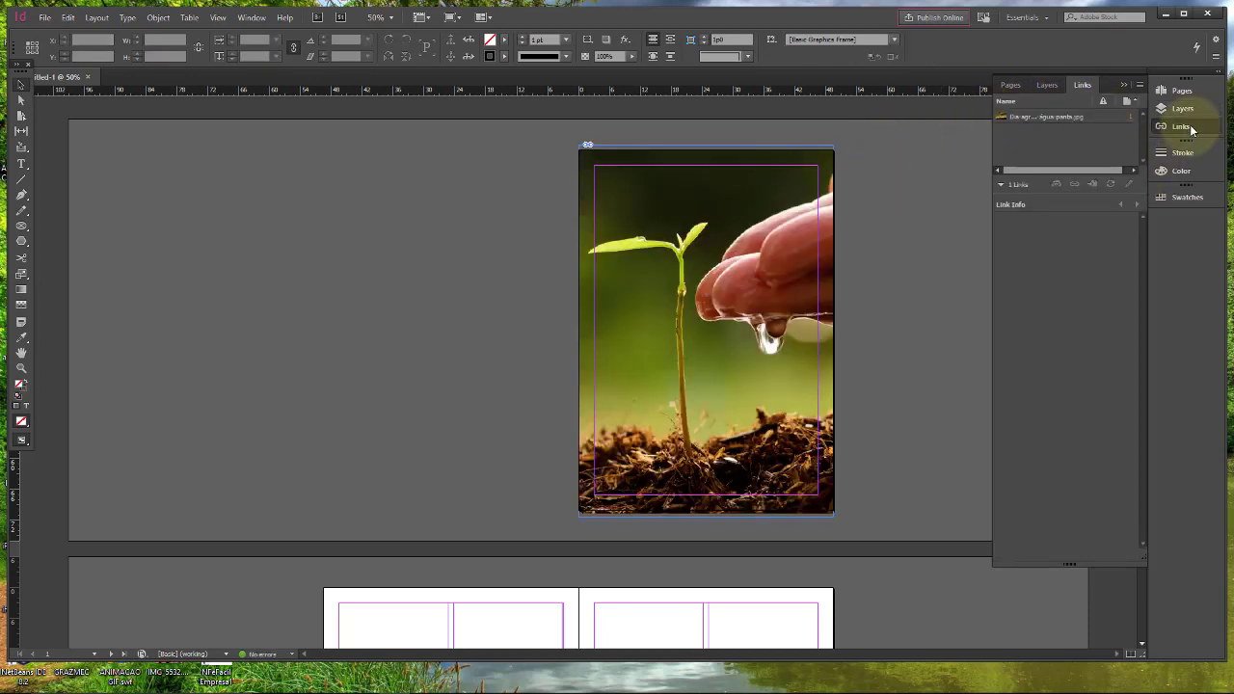
pyautogui.click(1049, 118)
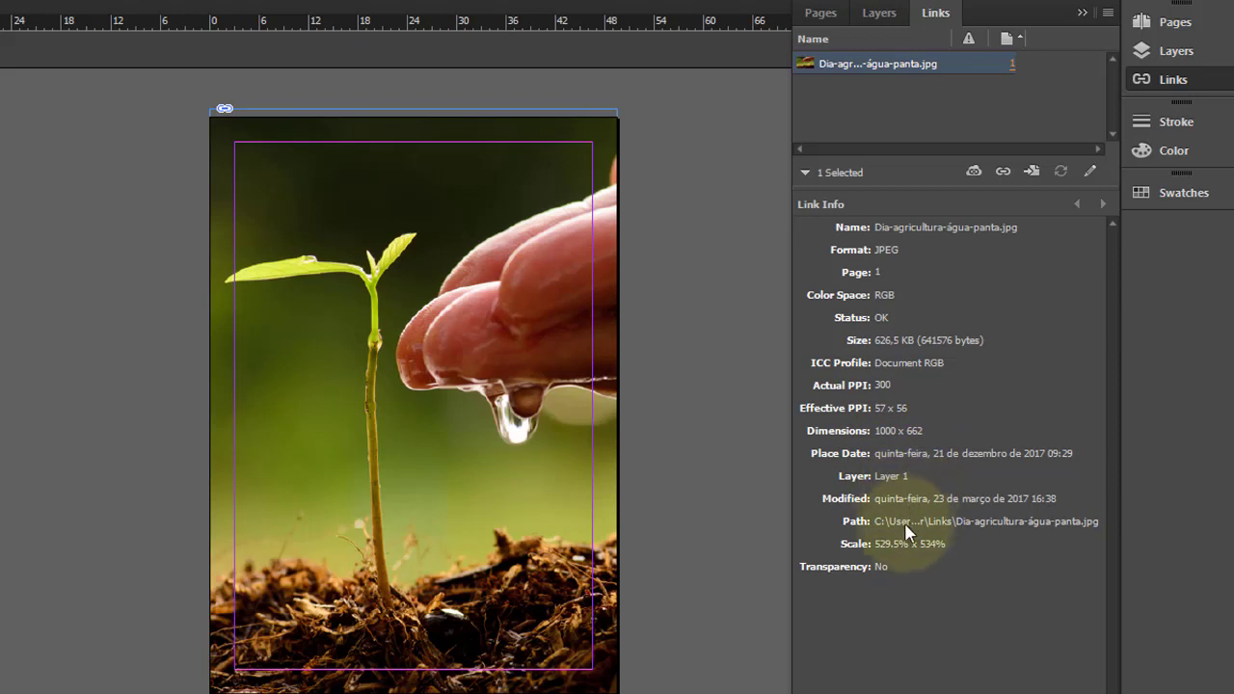
pyautogui.moveTo(790, 519)
pyautogui.mouseDown()
pyautogui.moveTo(743, 499)
pyautogui.moveTo(328, 497)
pyautogui.moveTo(333, 481)
pyautogui.moveTo(700, 461)
pyautogui.moveTo(800, 478)
pyautogui.moveTo(797, 500)
pyautogui.mouseUp()
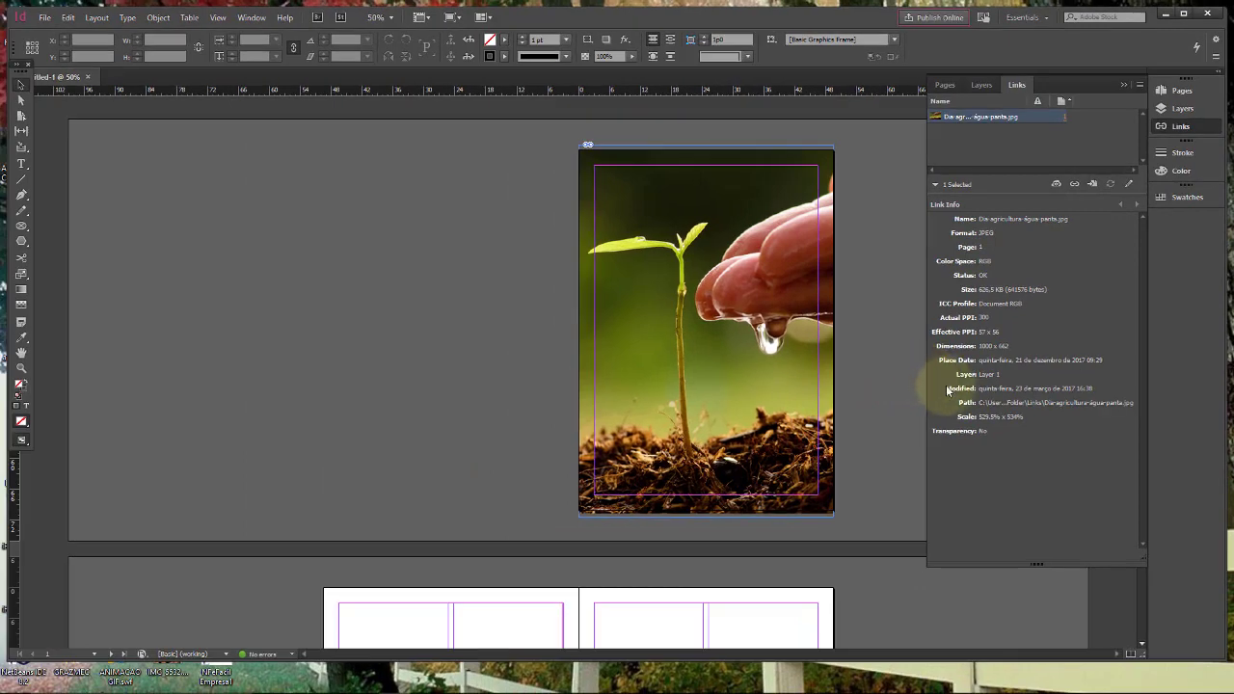
# Try Fast Display and Typical Display on page 1's image, and return it to High Quality Display
pyautogui.rightClick(686, 229)
pyautogui.click(656, 284)
pyautogui.rightClick(656, 284)
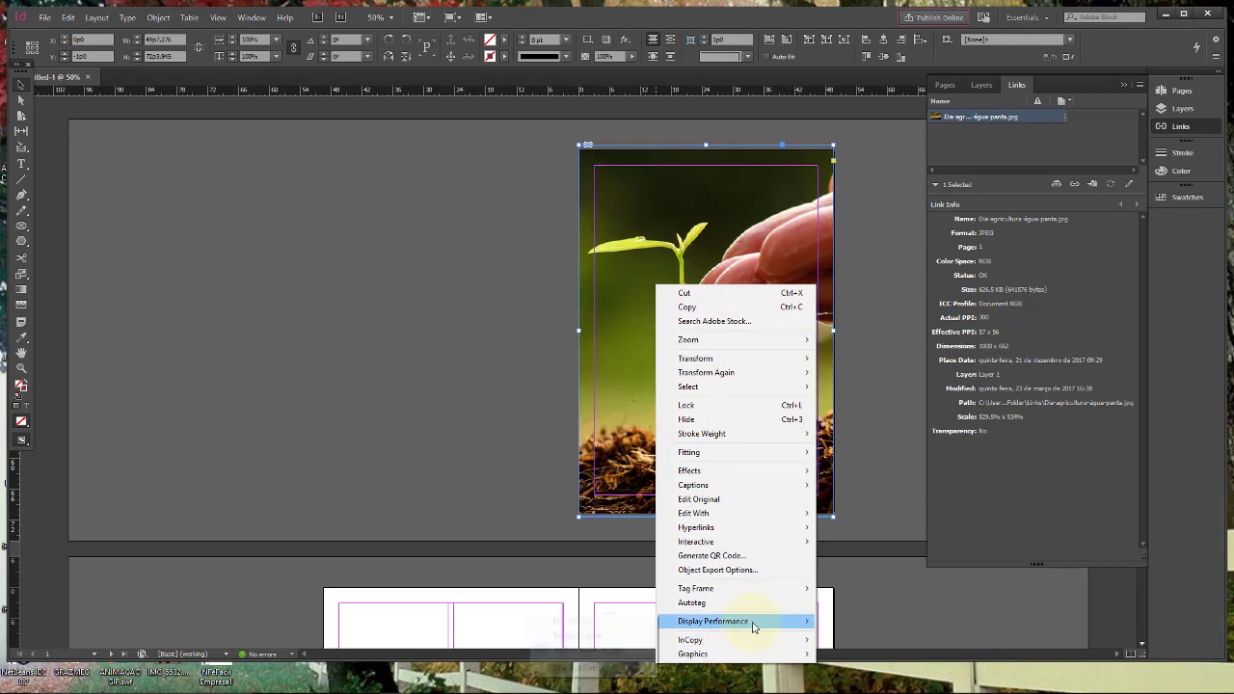
pyautogui.moveTo(754, 625)
pyautogui.click(599, 625)
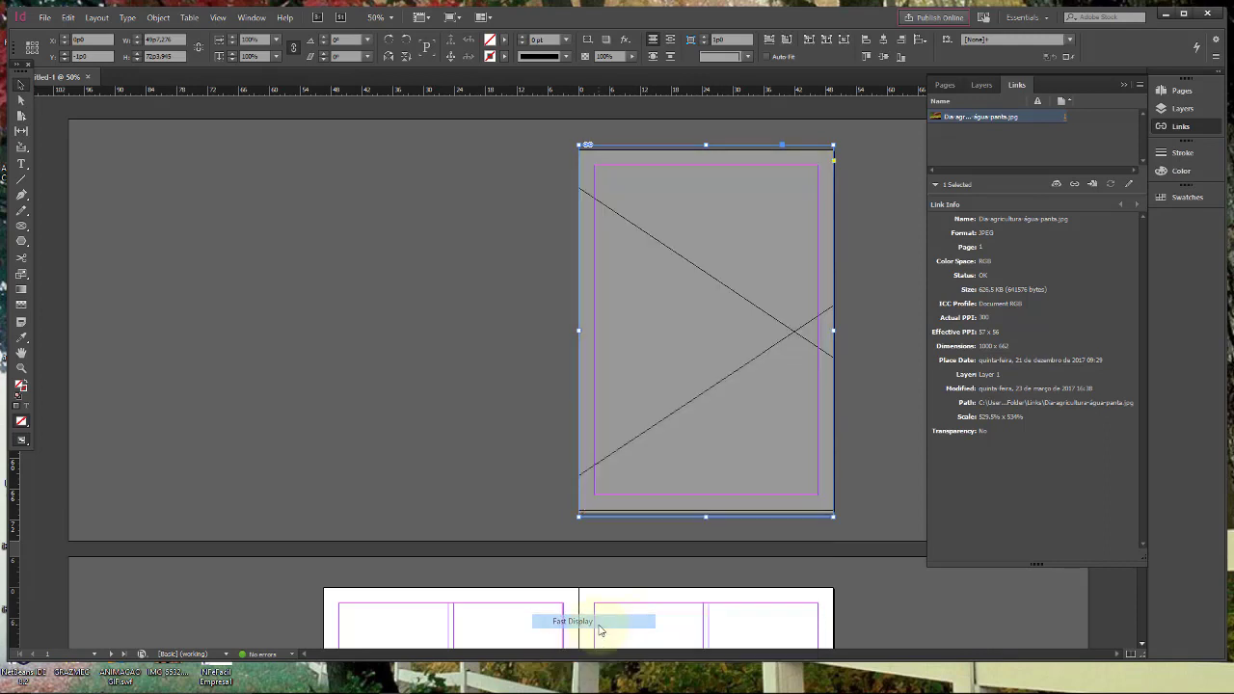
pyautogui.rightClick(717, 415)
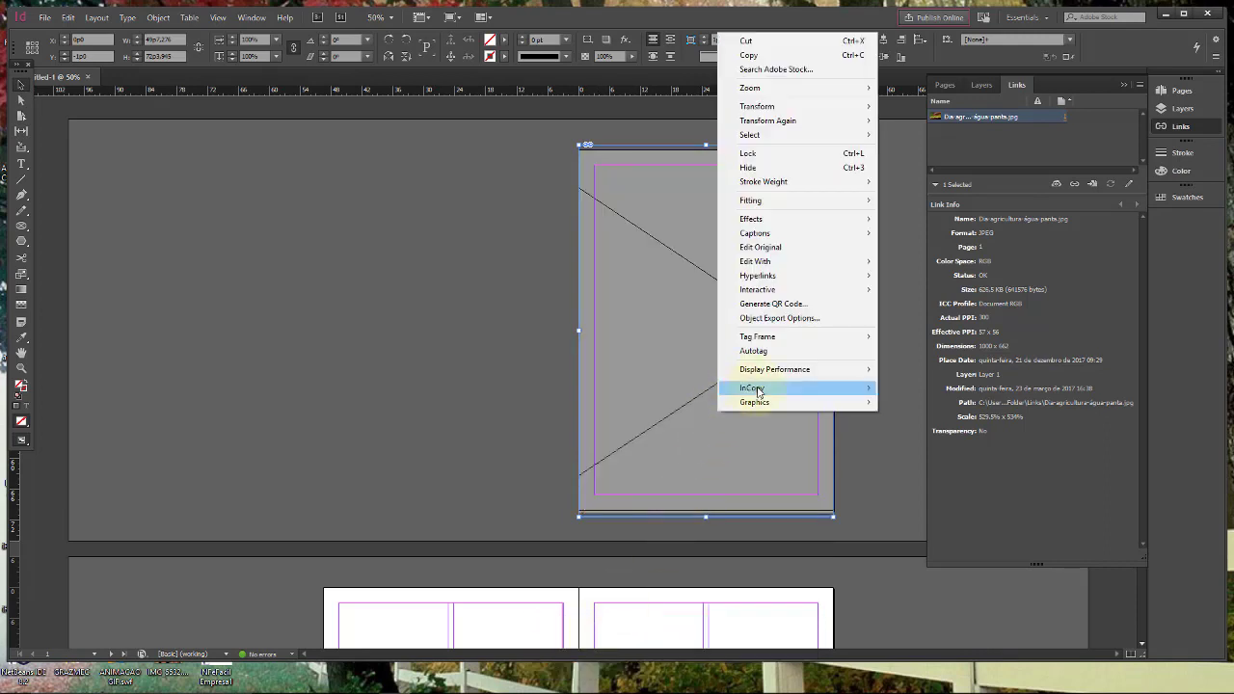
pyautogui.moveTo(772, 371)
pyautogui.click(639, 384)
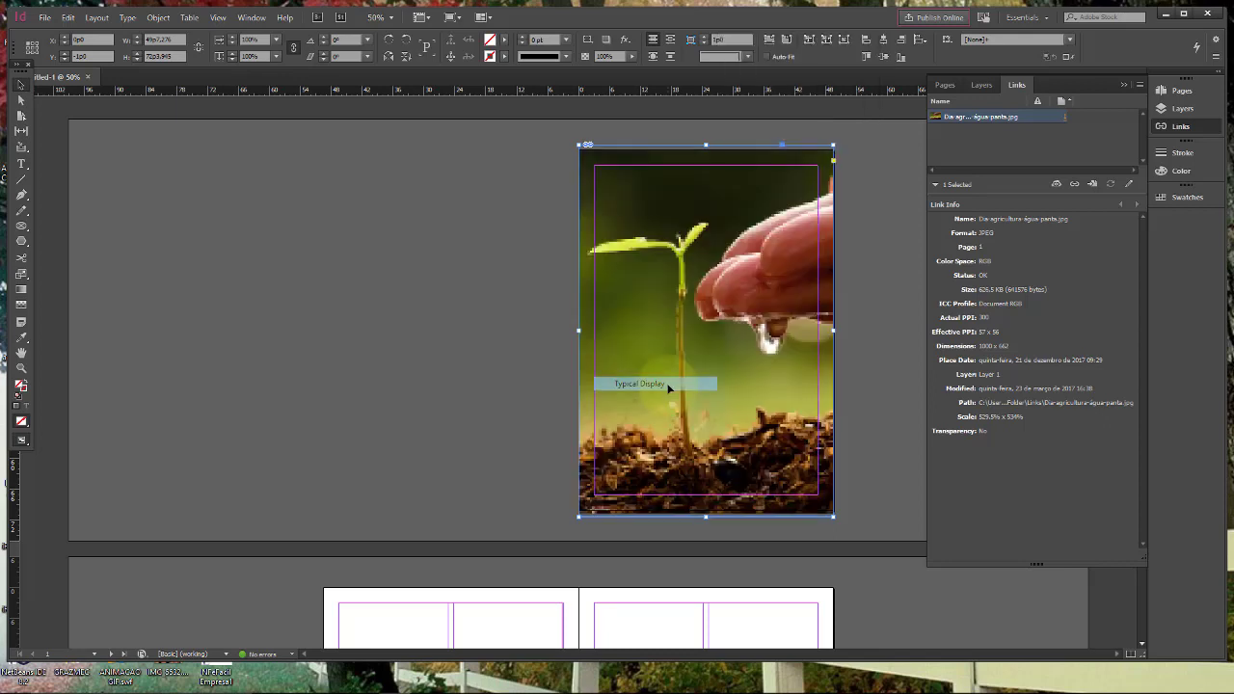
pyautogui.rightClick(771, 241)
pyautogui.moveTo(826, 577)
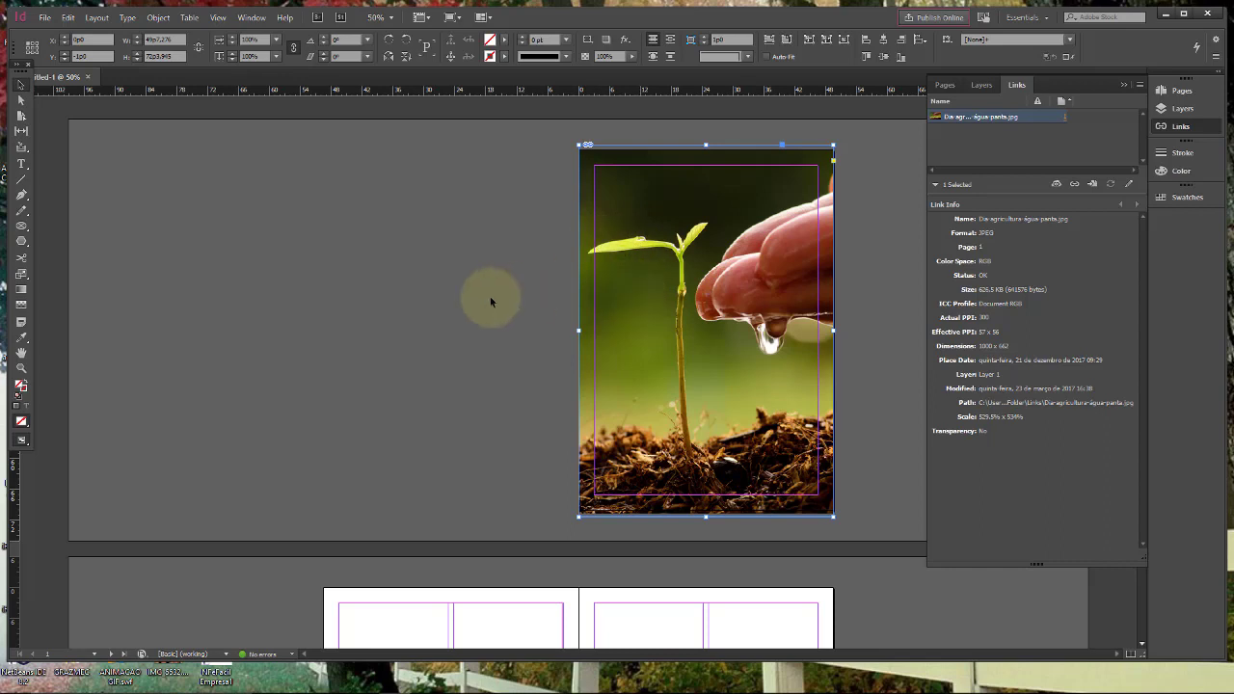
pyautogui.click(531, 306)
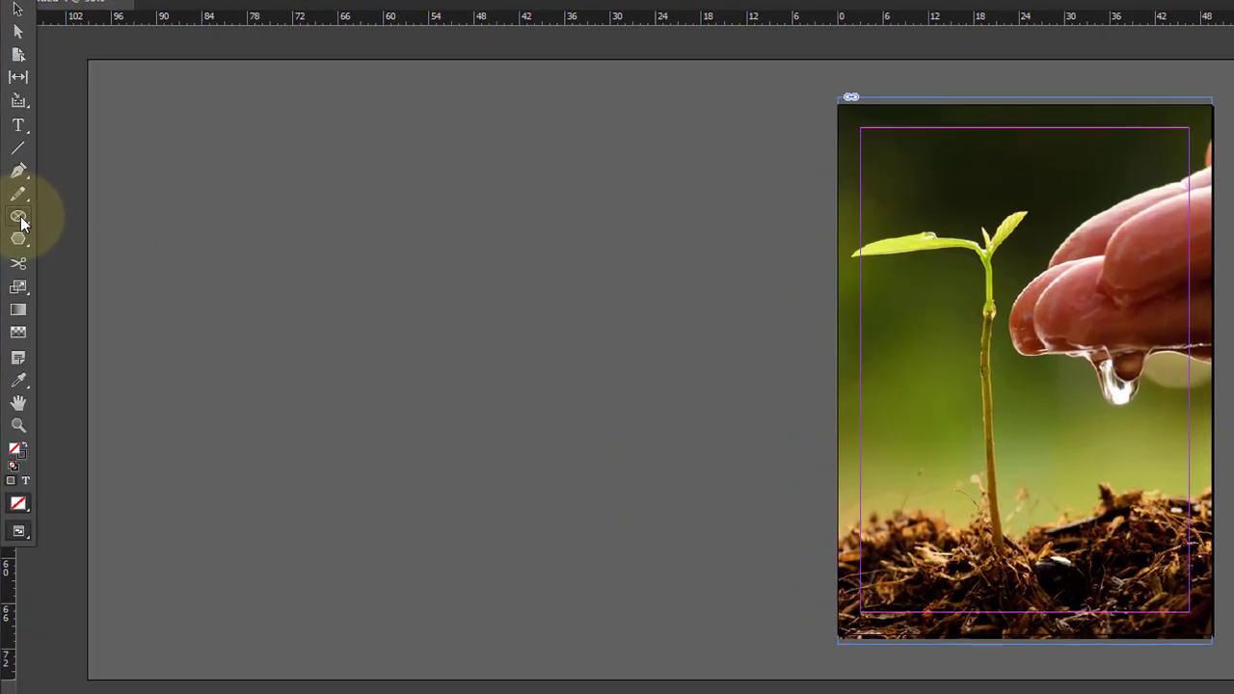
# Draw a vertical column of three circular frames, each about 12p3 wide, over page 1's hand and shift it up and left inside the margin
pyautogui.click(21, 226)
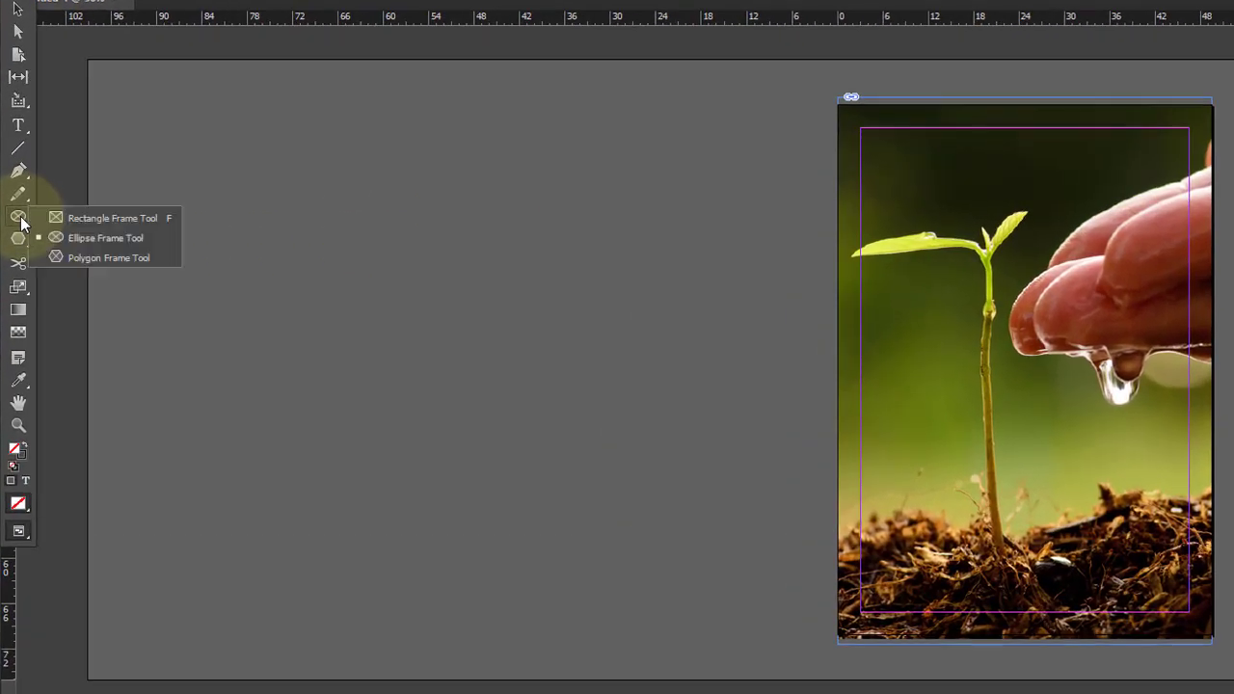
pyautogui.click(72, 237)
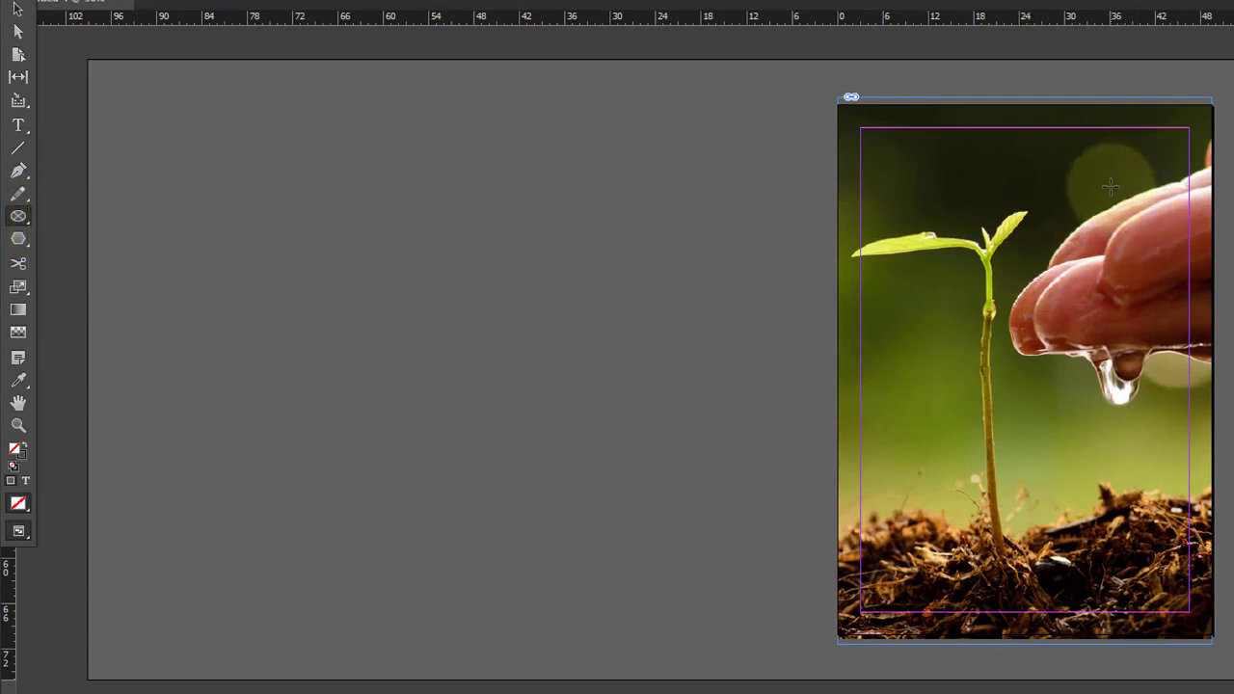
pyautogui.moveTo(1112, 168); pyautogui.dragTo(1162, 229)
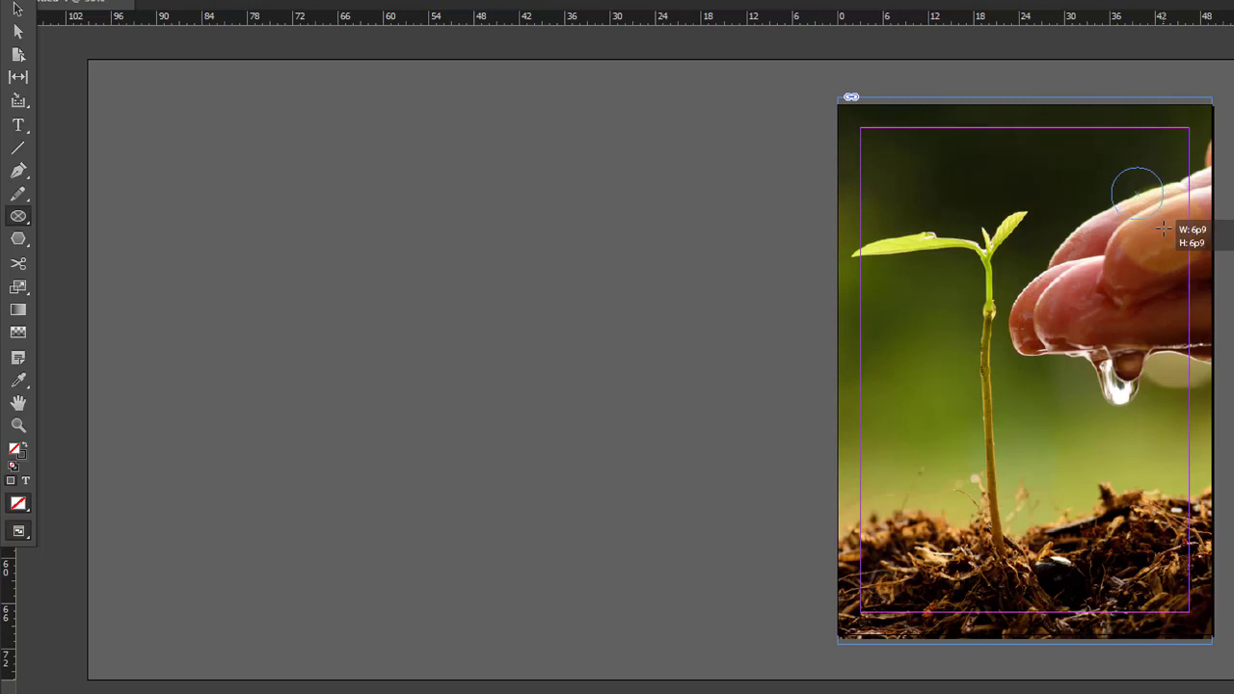
pyautogui.moveTo(1164, 228); pyautogui.dragTo(1219, 461)
pyautogui.press('Up')
pyautogui.press('Up')
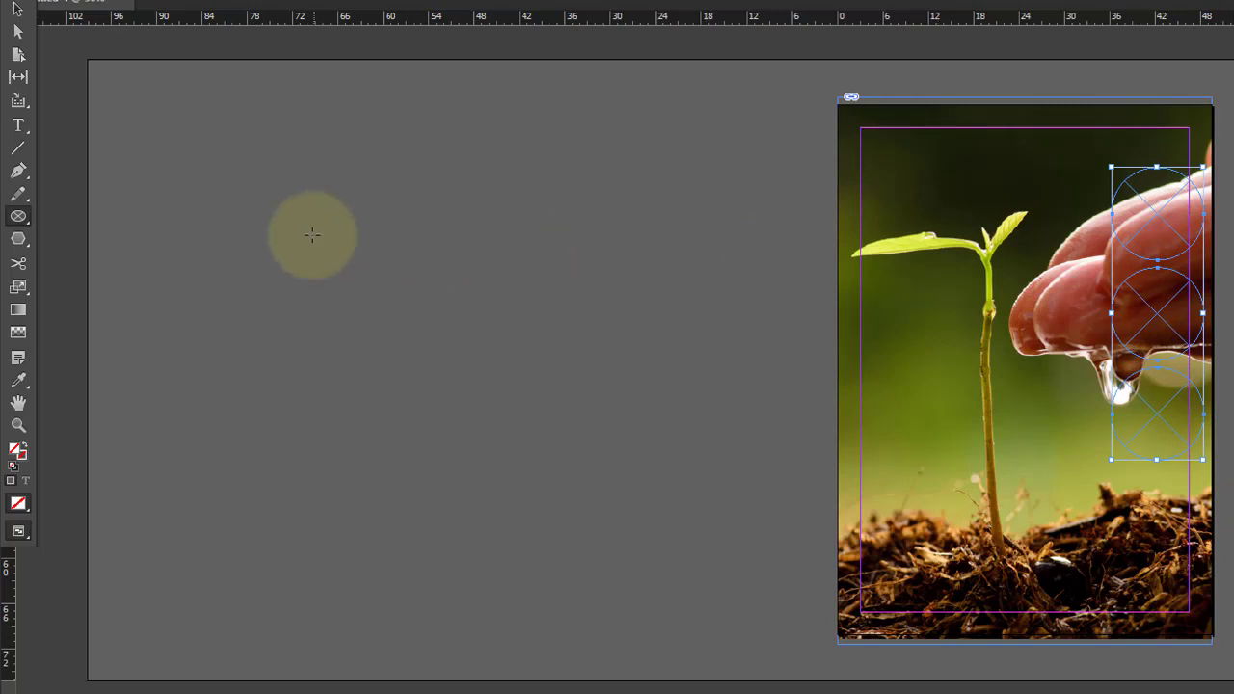
pyautogui.click(17, 9)
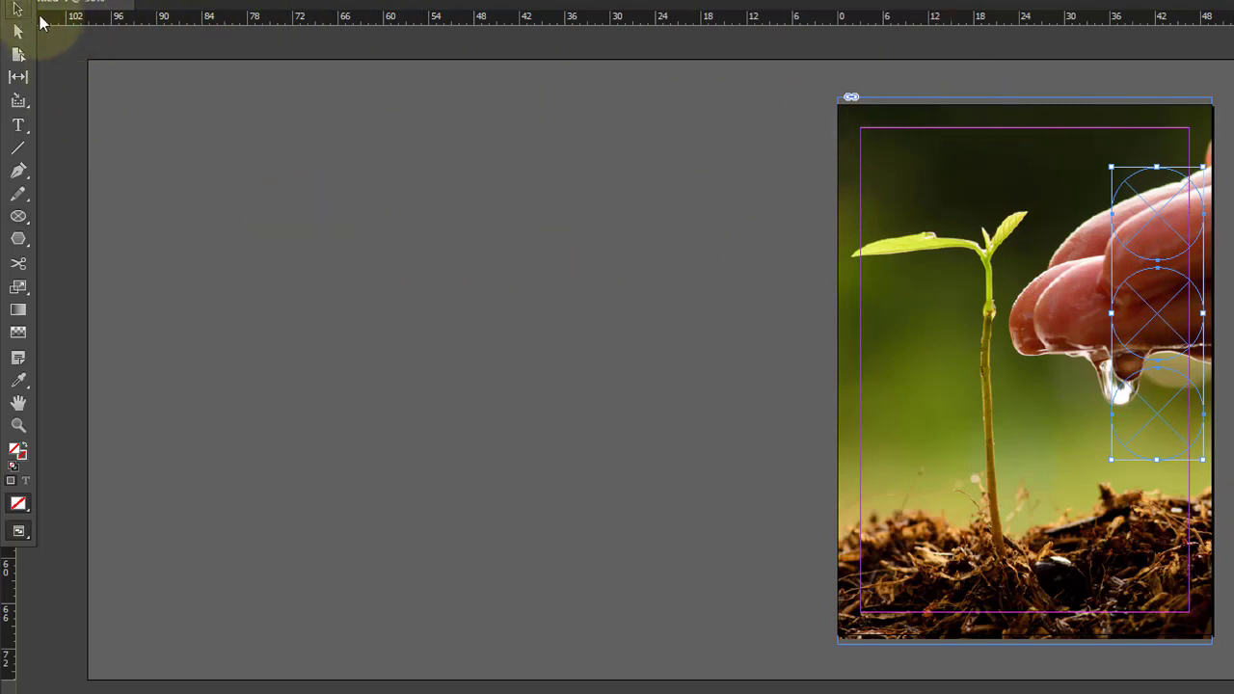
pyautogui.moveTo(1153, 220); pyautogui.dragTo(1128, 191)
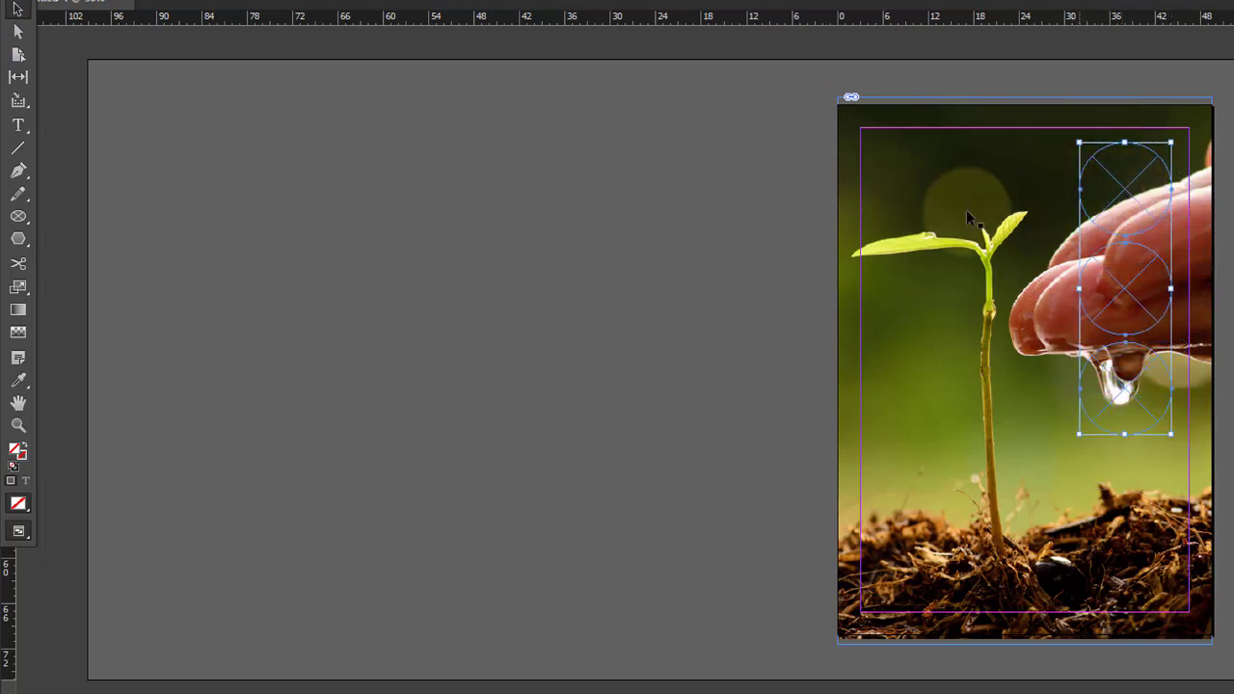
# Select the middle and lowest circular frames and nudge them down together, widening the gap below the upper circle
pyautogui.click(660, 304)
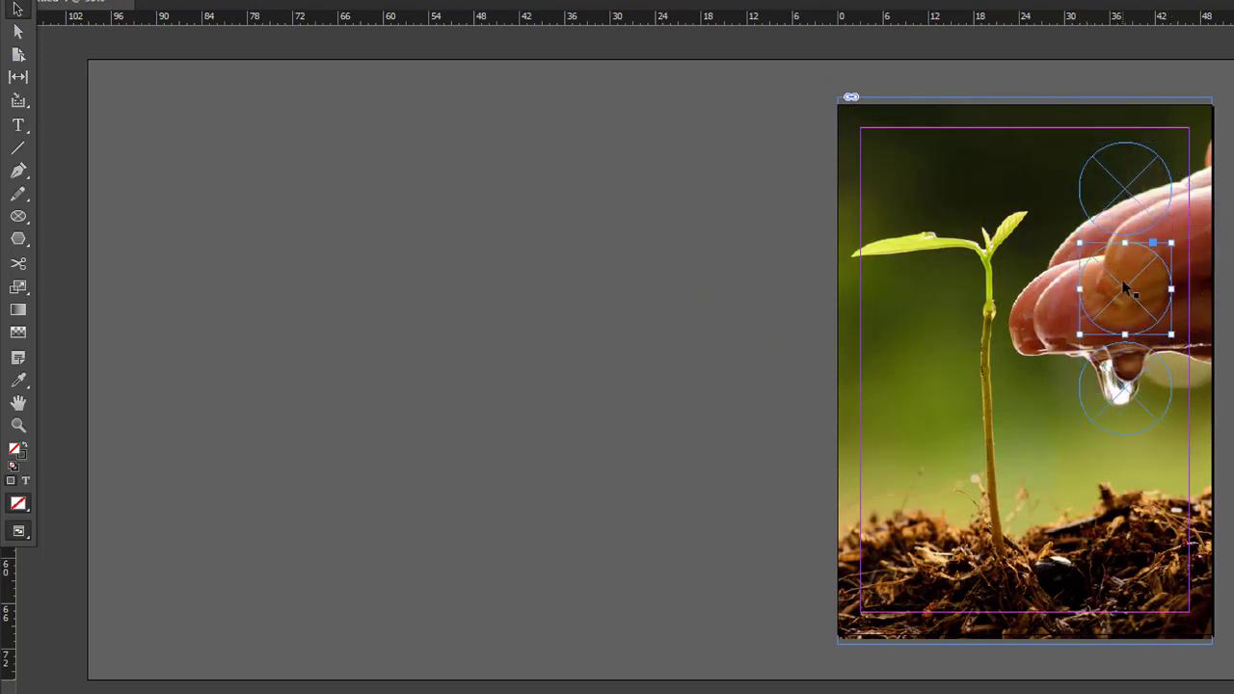
pyautogui.keyDown('shift'); pyautogui.click(1124, 390); pyautogui.keyUp('shift')
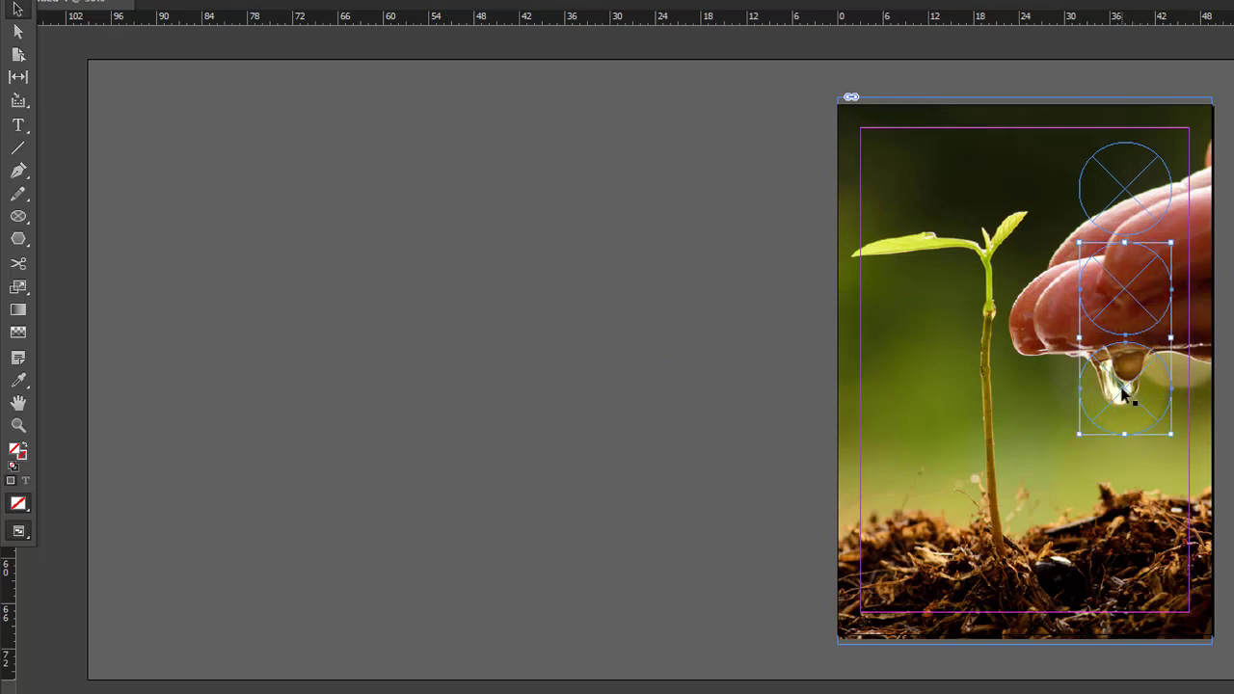
pyautogui.press('Down')
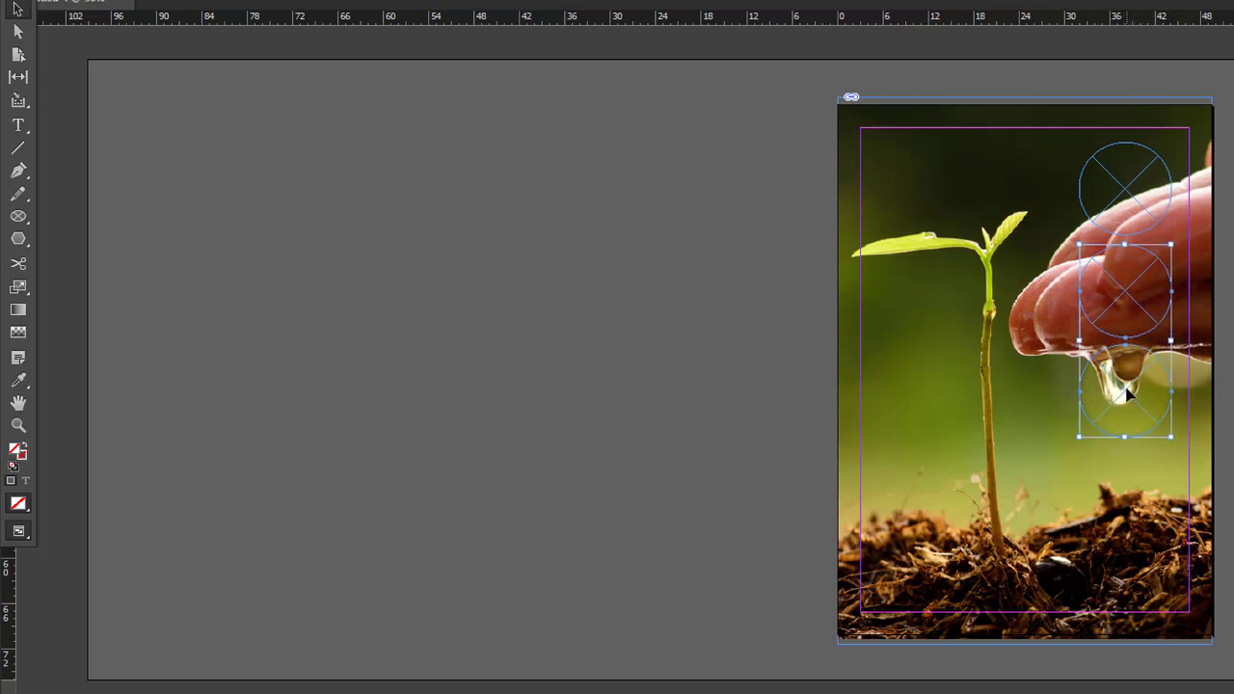
pyautogui.press('Down')
pyautogui.press('Down')
pyautogui.press('Down')
pyautogui.press('Down')
pyautogui.press('Down')
pyautogui.press('Down')
pyautogui.press('Down')
pyautogui.press('Down')
pyautogui.press('Down')
pyautogui.press('Down')
pyautogui.press('Down')
pyautogui.press('Down')
pyautogui.press('Down')
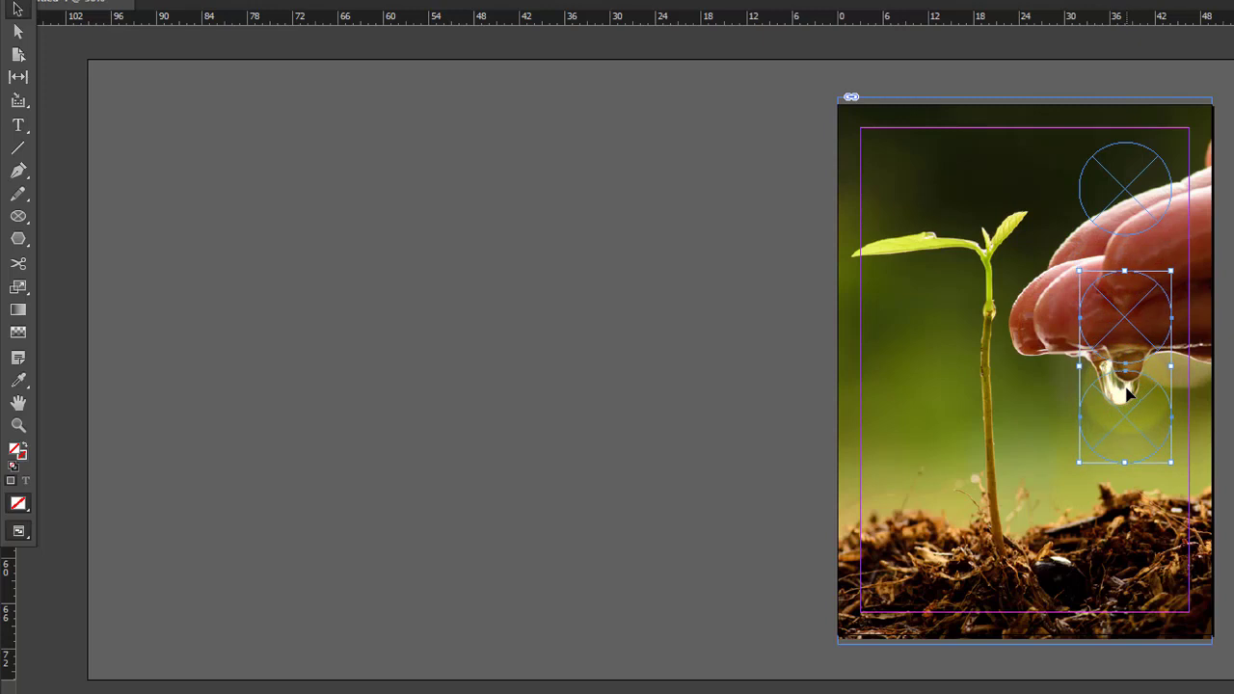
# Nudge only the lowest circular frame down to a vertical position of about 42p7, and deselect it
pyautogui.hotkey('ctrl', 'shift', 'a')
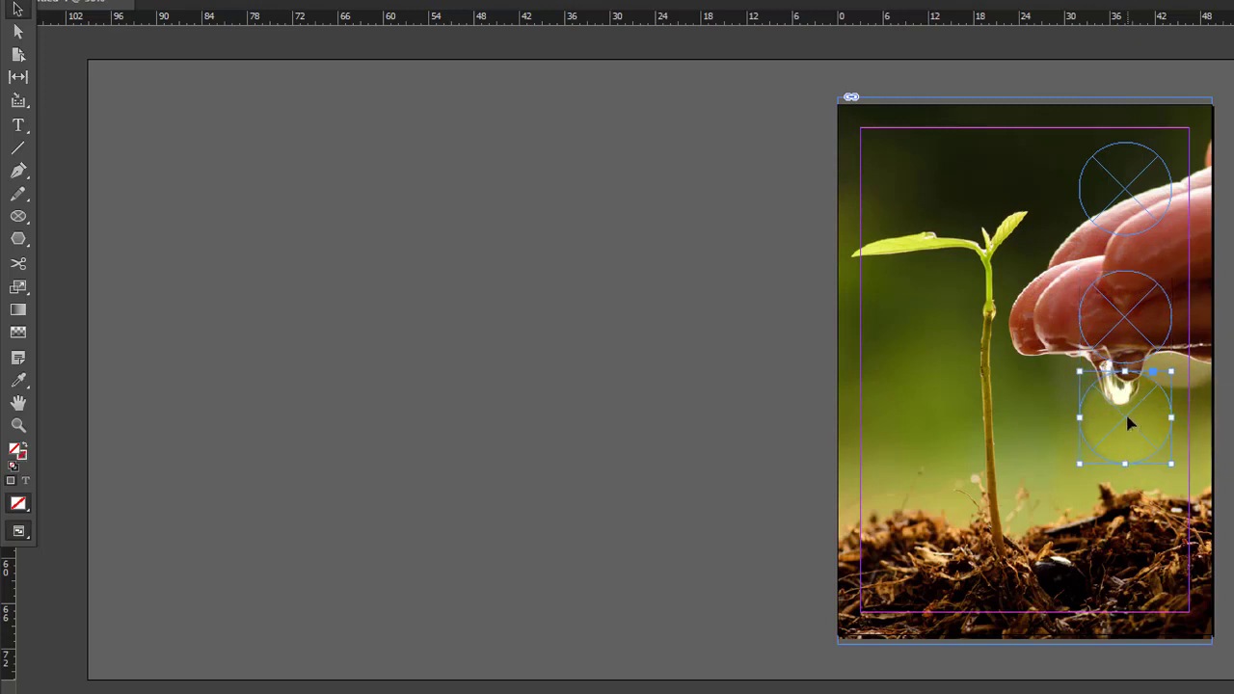
pyautogui.press('Down')
pyautogui.press('Down')
pyautogui.press('Down')
pyautogui.press('Down')
pyautogui.press('Down')
pyautogui.press('Down')
pyautogui.press('Down')
pyautogui.press('Down')
pyautogui.press('Down')
pyautogui.press('Down')
pyautogui.press('Down')
pyautogui.press('Down')
pyautogui.press('Down')
pyautogui.press('Down')
pyautogui.press('Down')
pyautogui.press('Down')
pyautogui.press('Down')
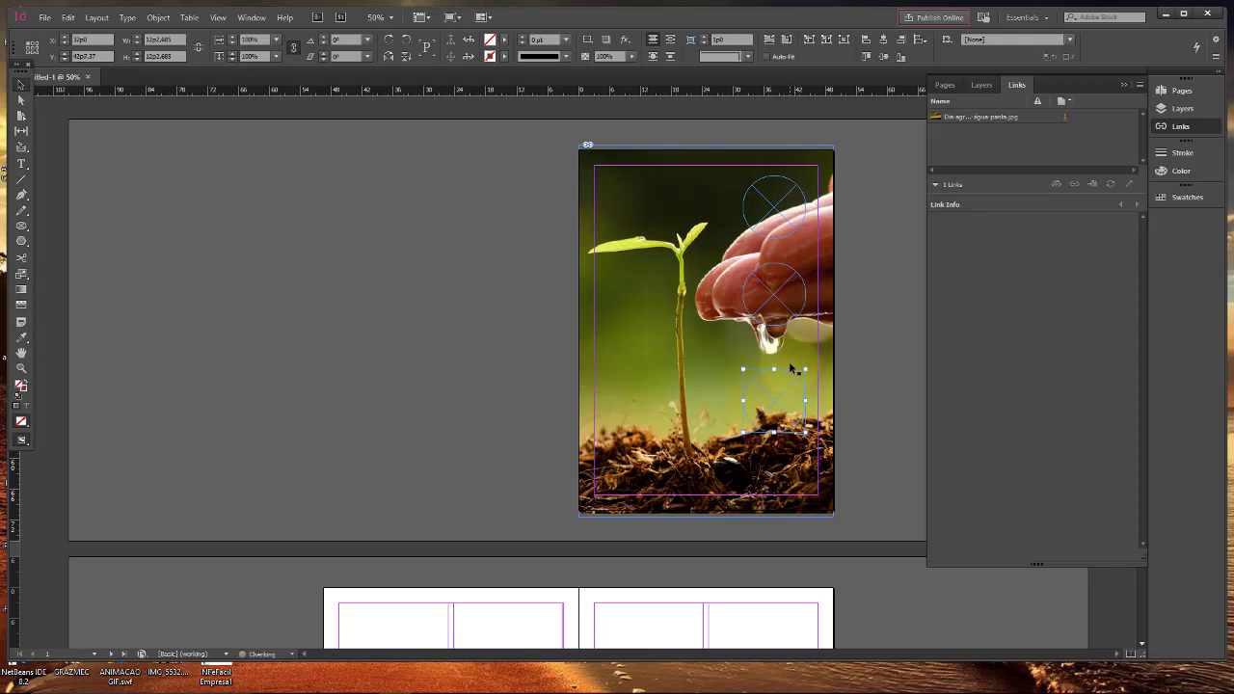
pyautogui.click(871, 299)
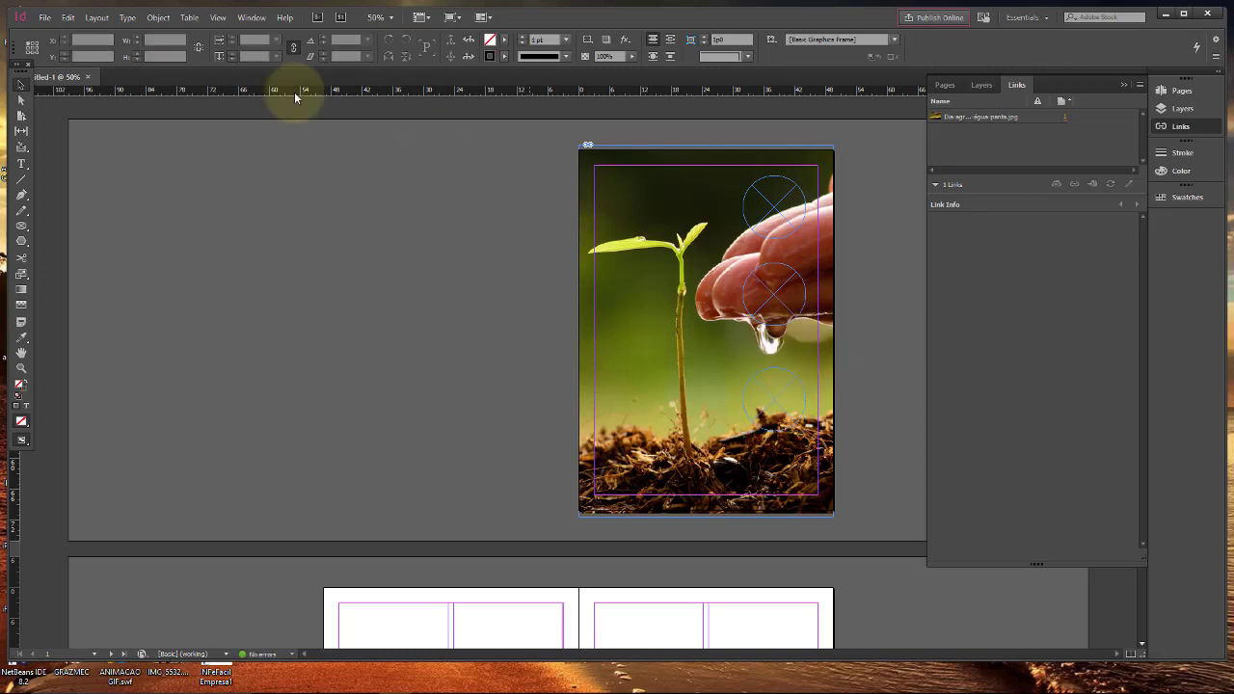
# Load Captura de Tela 2016-12-12 às 09.01.57.png, 2016-12-20 às 09.47.43.png and 2016-12-20 às 09.49.00.png for placing
pyautogui.click(44, 21)
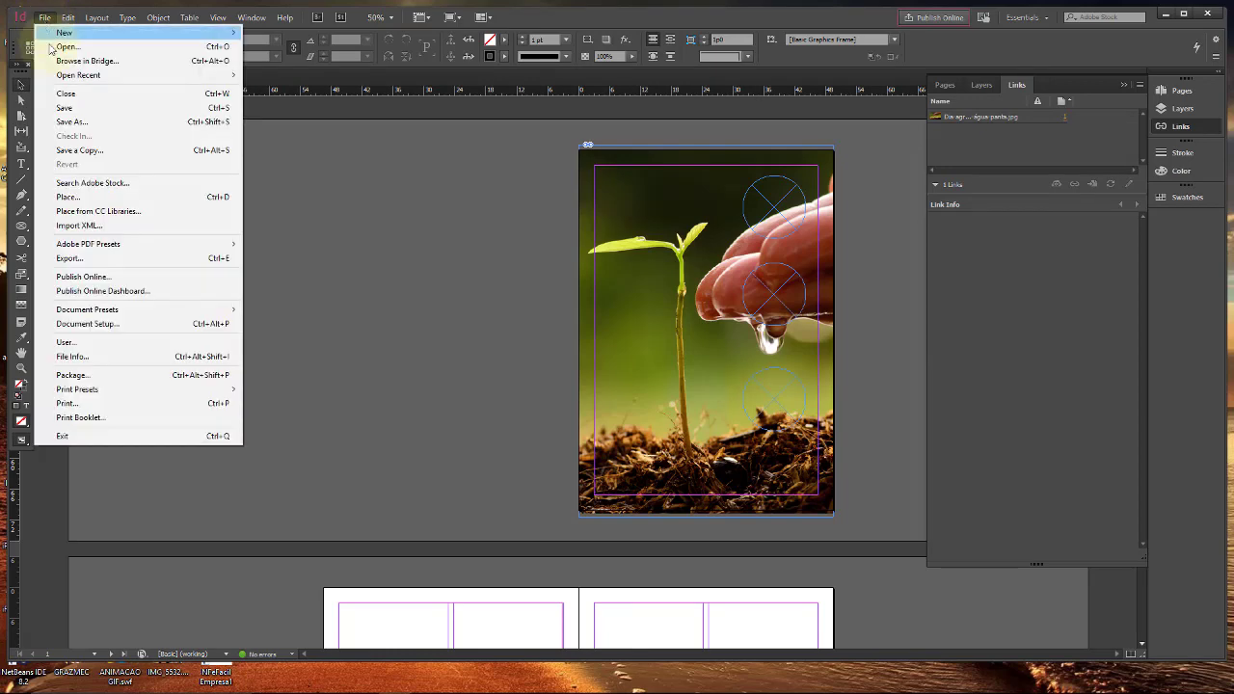
pyautogui.click(115, 196)
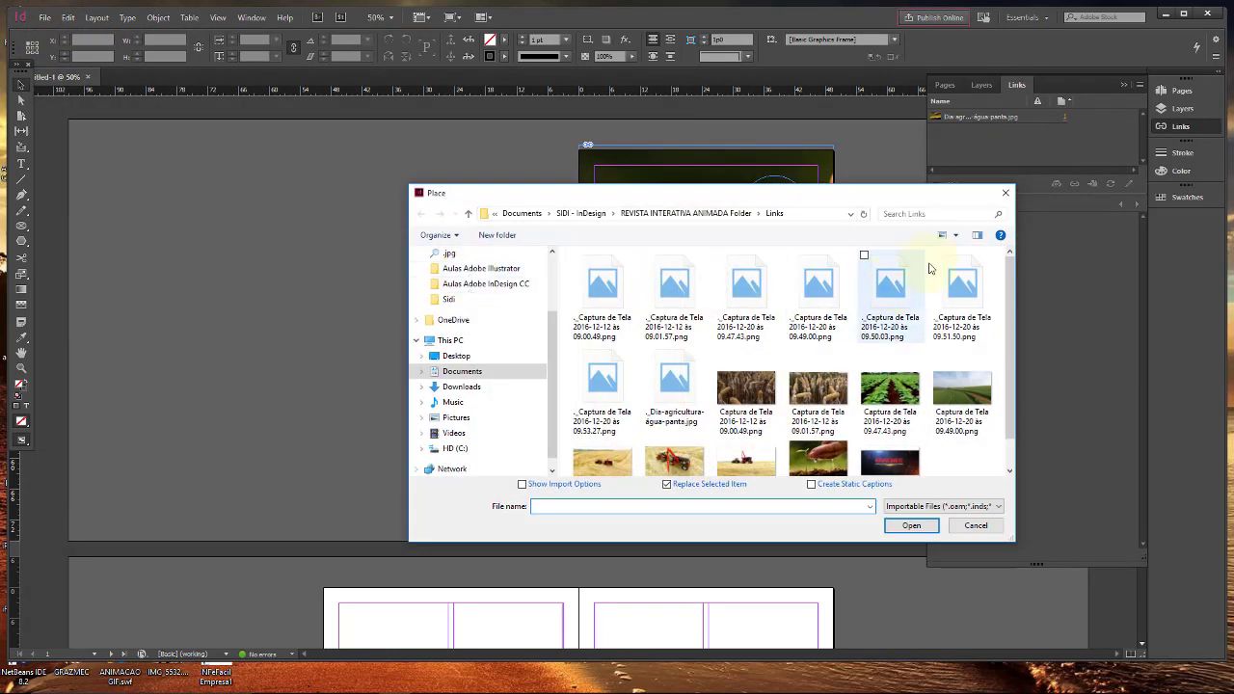
pyautogui.moveTo(886, 191); pyautogui.dragTo(852, 155)
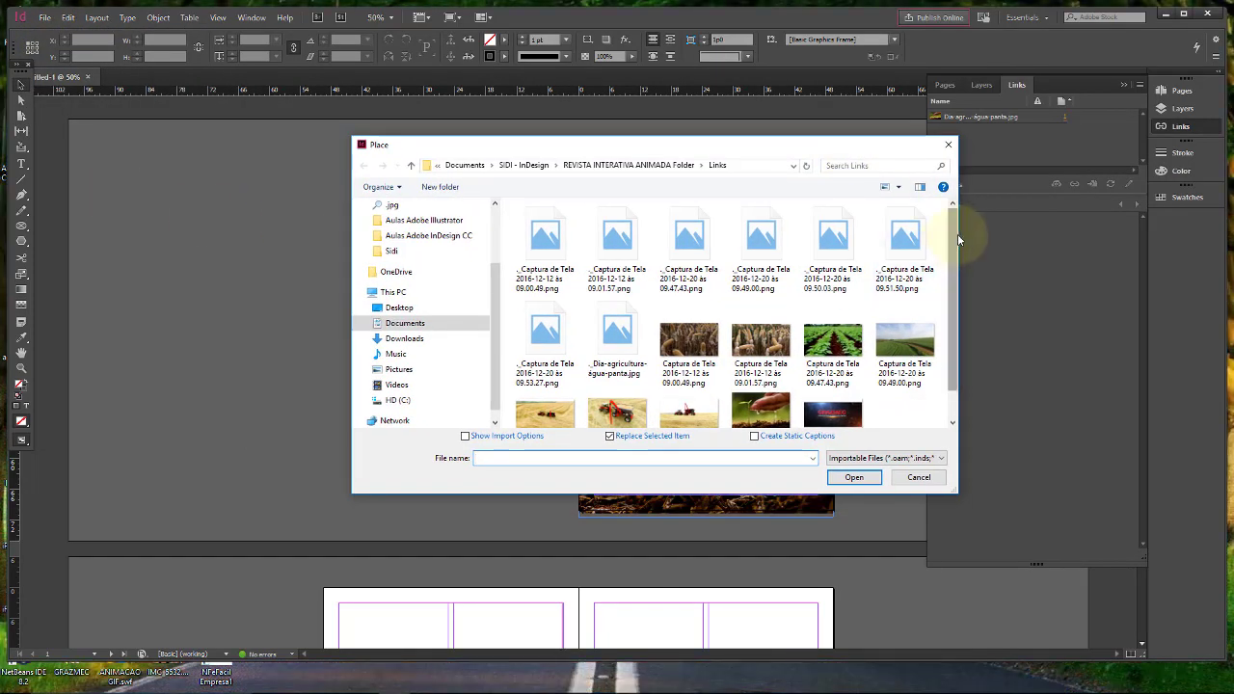
pyautogui.moveTo(954, 233); pyautogui.dragTo(966, 293)
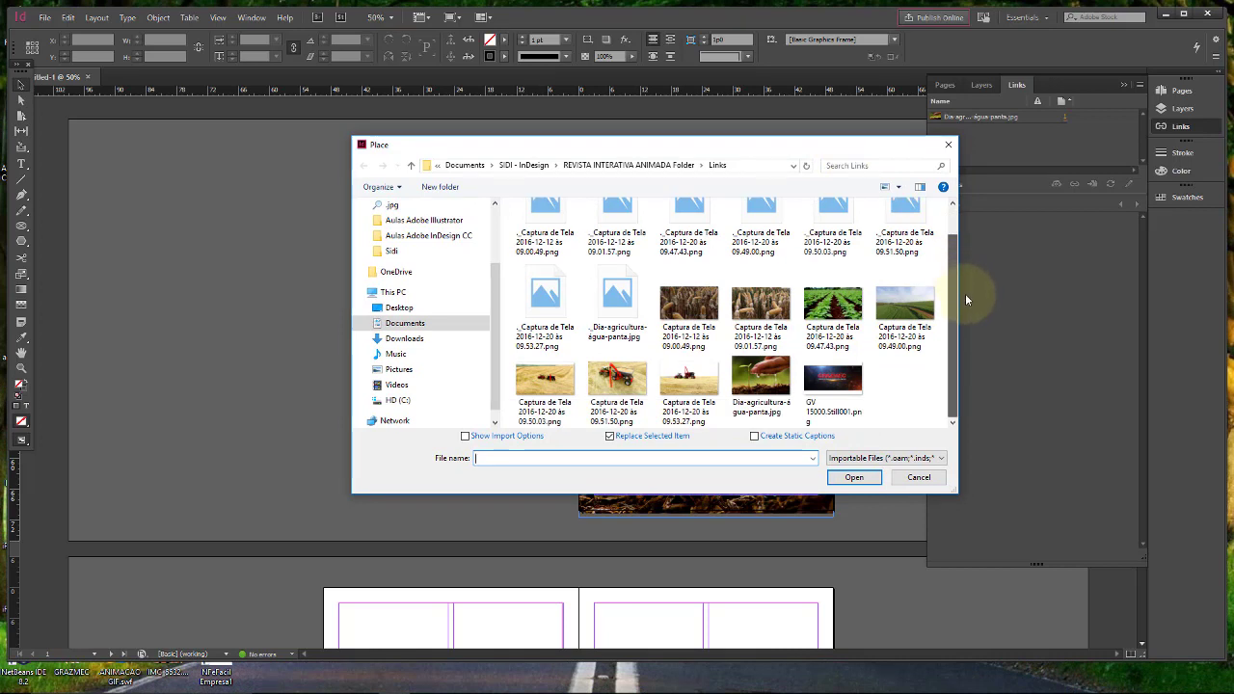
pyautogui.click(835, 326)
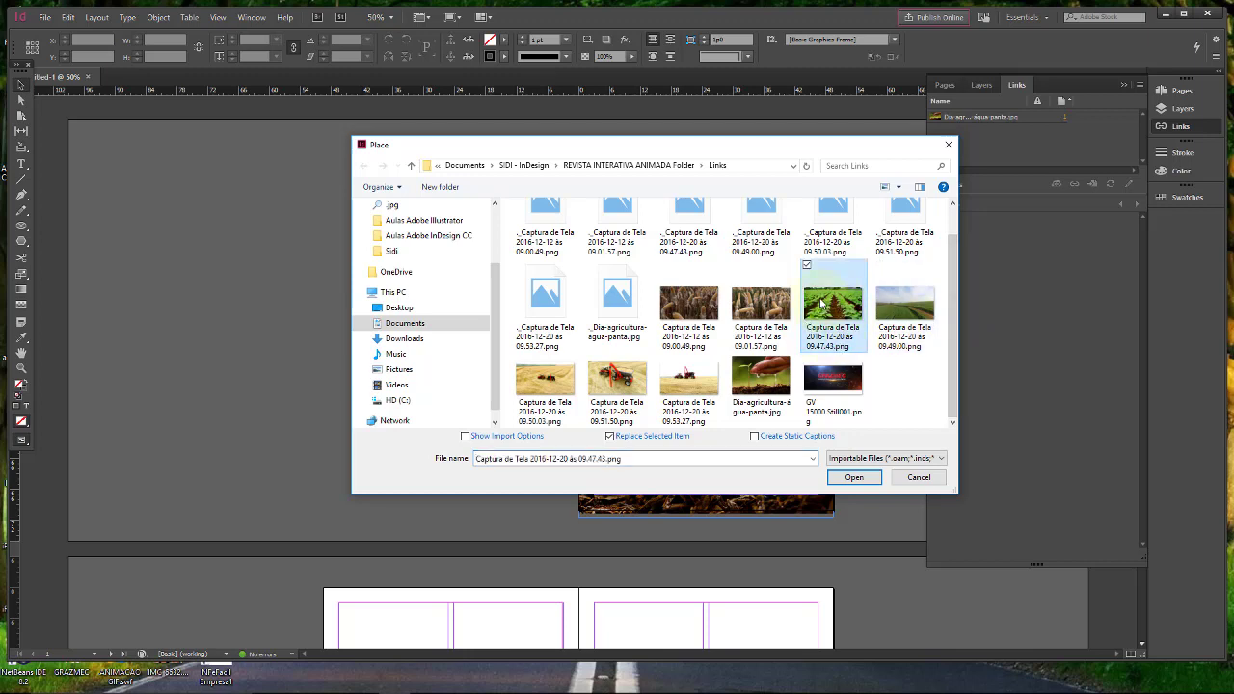
pyautogui.keyDown('ctrl'); pyautogui.click(759, 307); pyautogui.keyUp('ctrl')
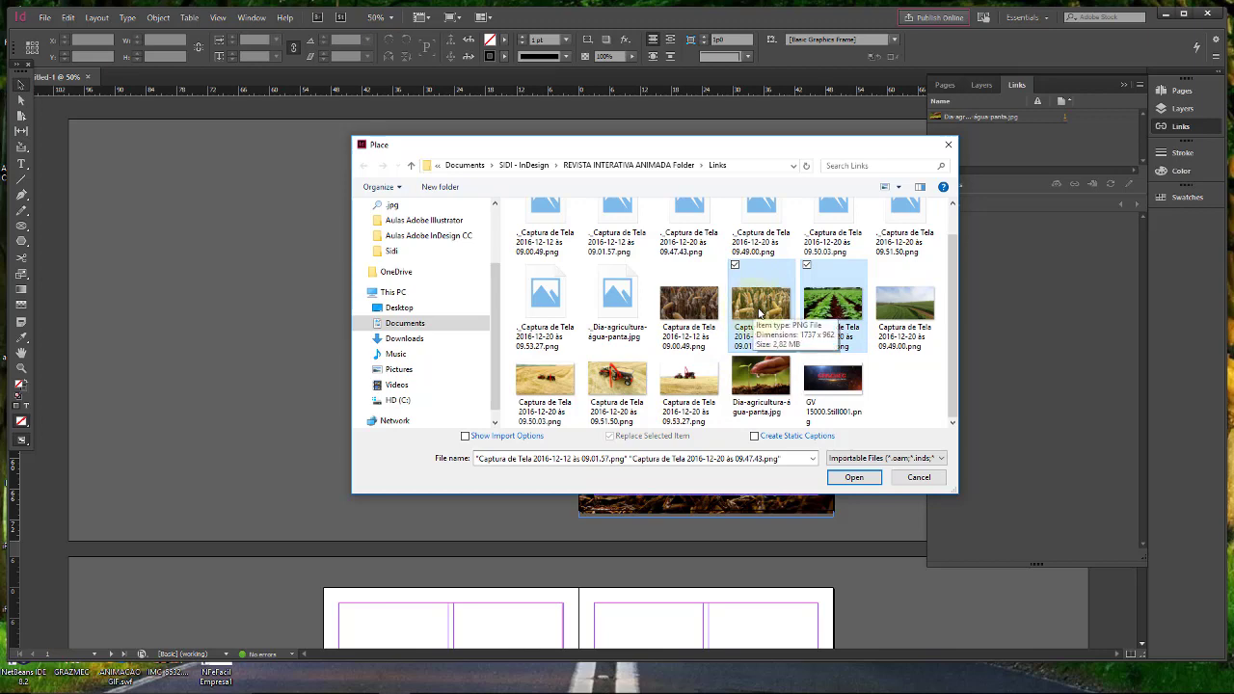
pyautogui.click(858, 478)
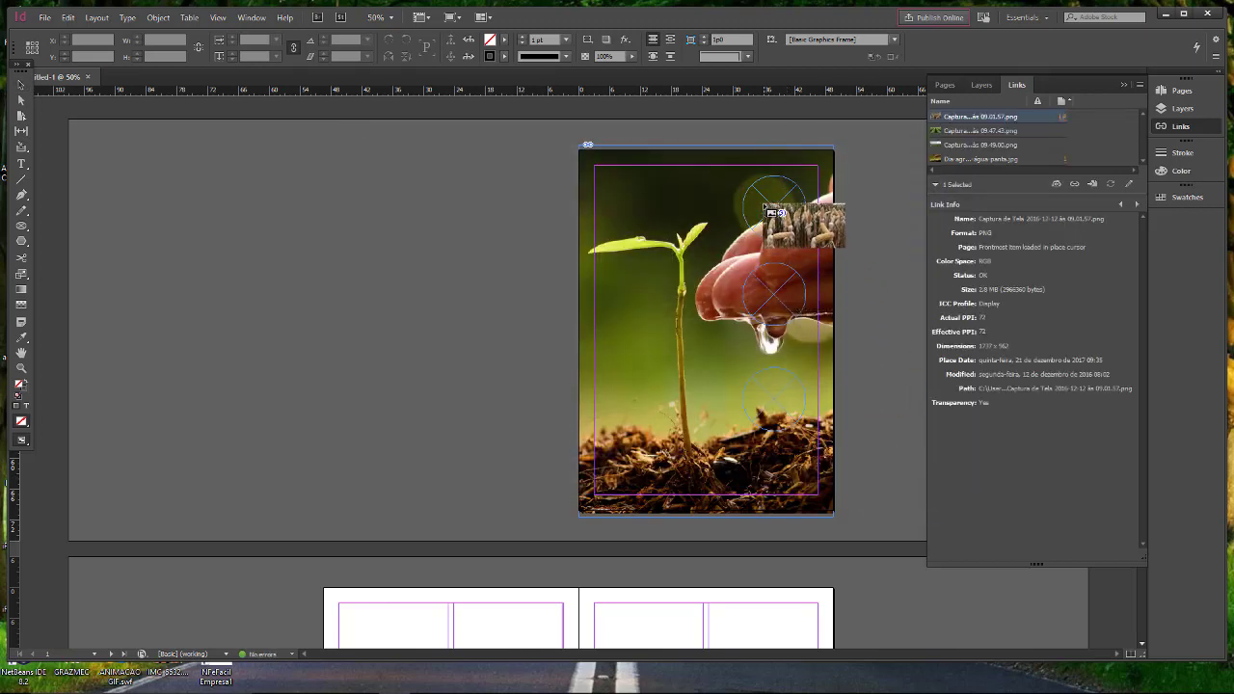
# Place the 09.01.57, 09.47.43 and 09.49.00 images in the upper, middle and lowest circular frames, and collapse the Links panel
pyautogui.click(770, 200)
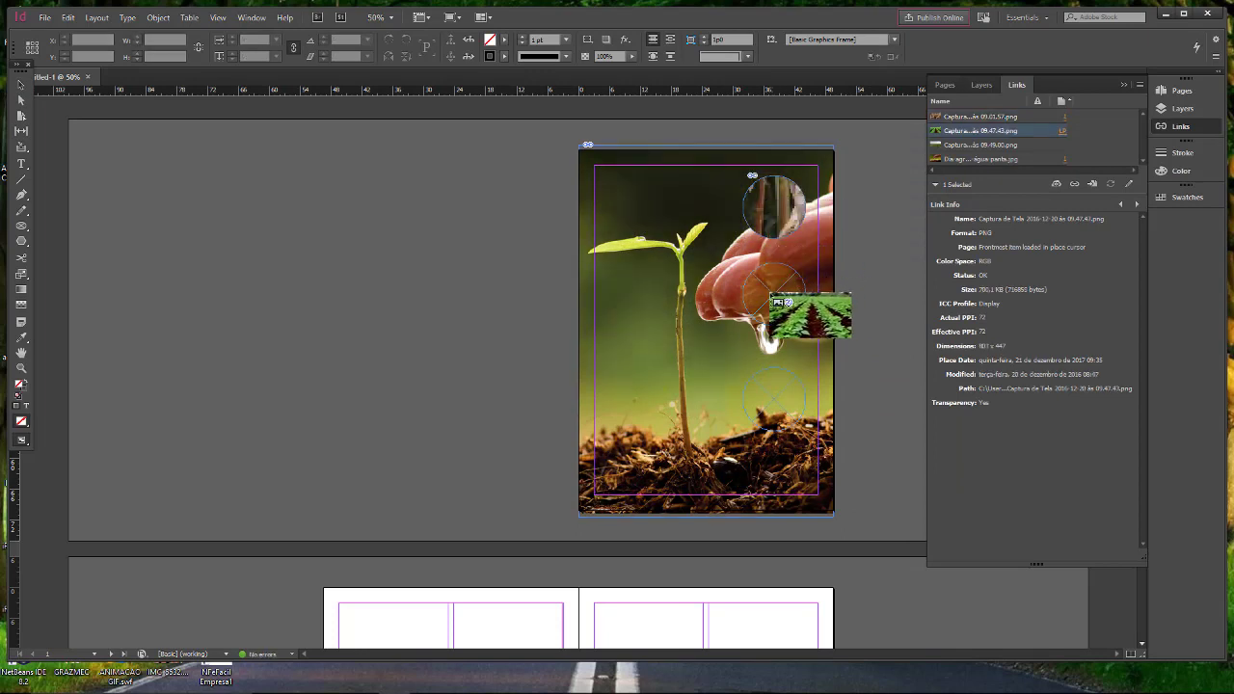
pyautogui.click(776, 294)
pyautogui.click(763, 395)
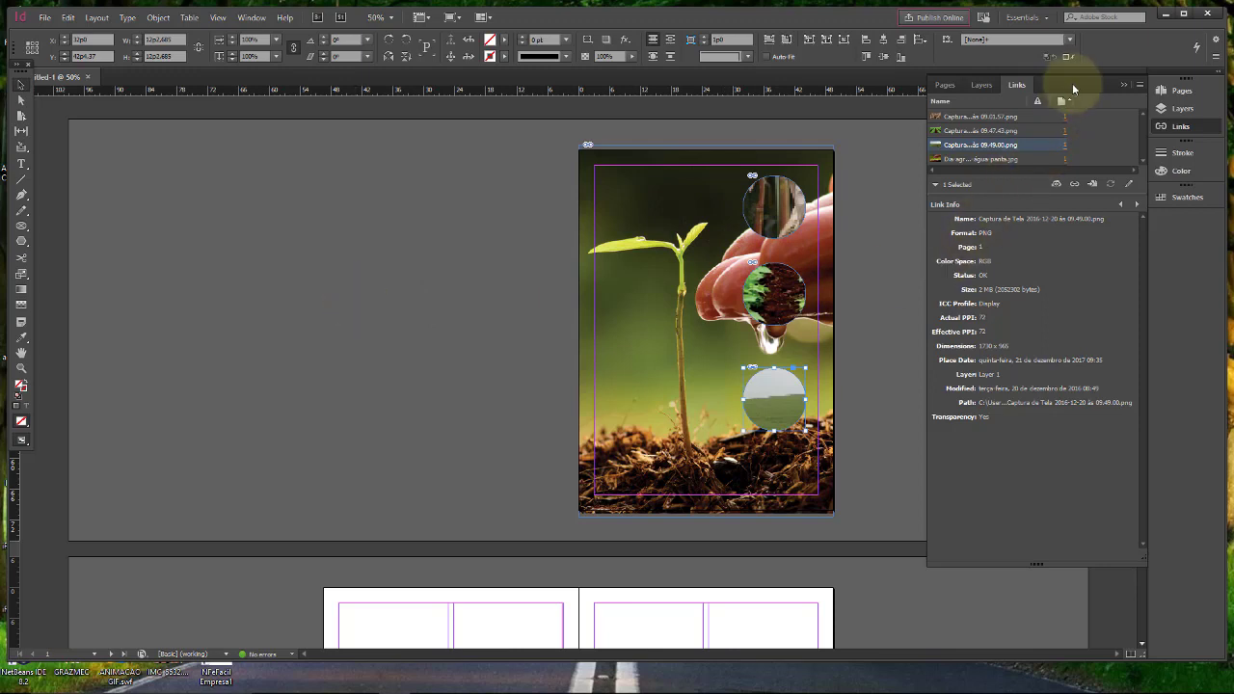
pyautogui.click(1120, 86)
# Select the image inside the upper circular frame and scale it down proportionally to about 21.5%
pyautogui.click(789, 205)
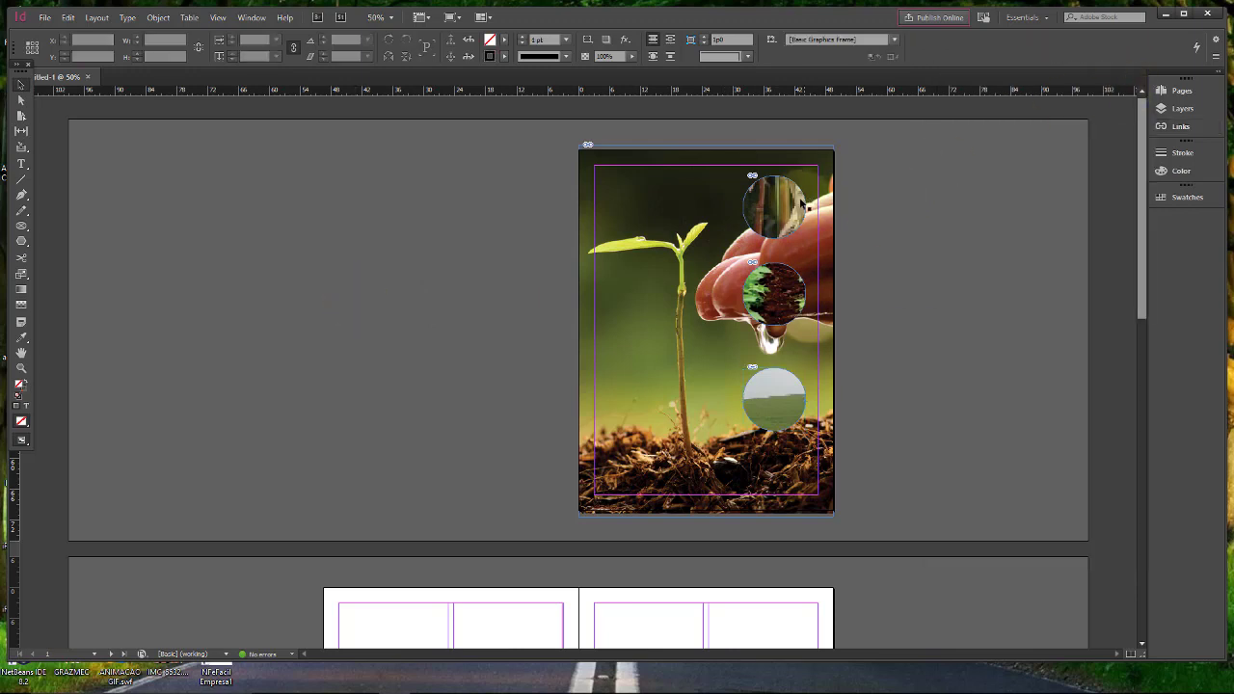
pyautogui.click(789, 205)
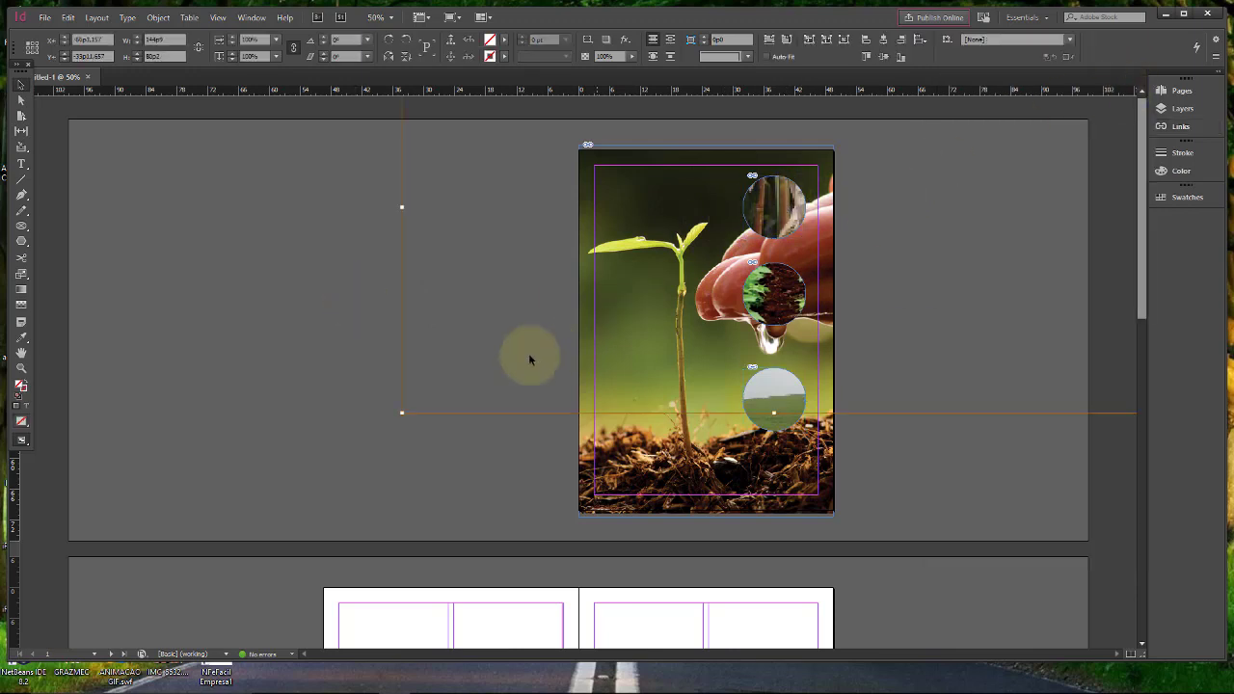
pyautogui.hotkey('ctrl', '-')
pyautogui.hotkey('ctrl', '-')
pyautogui.hotkey('ctrl', '-')
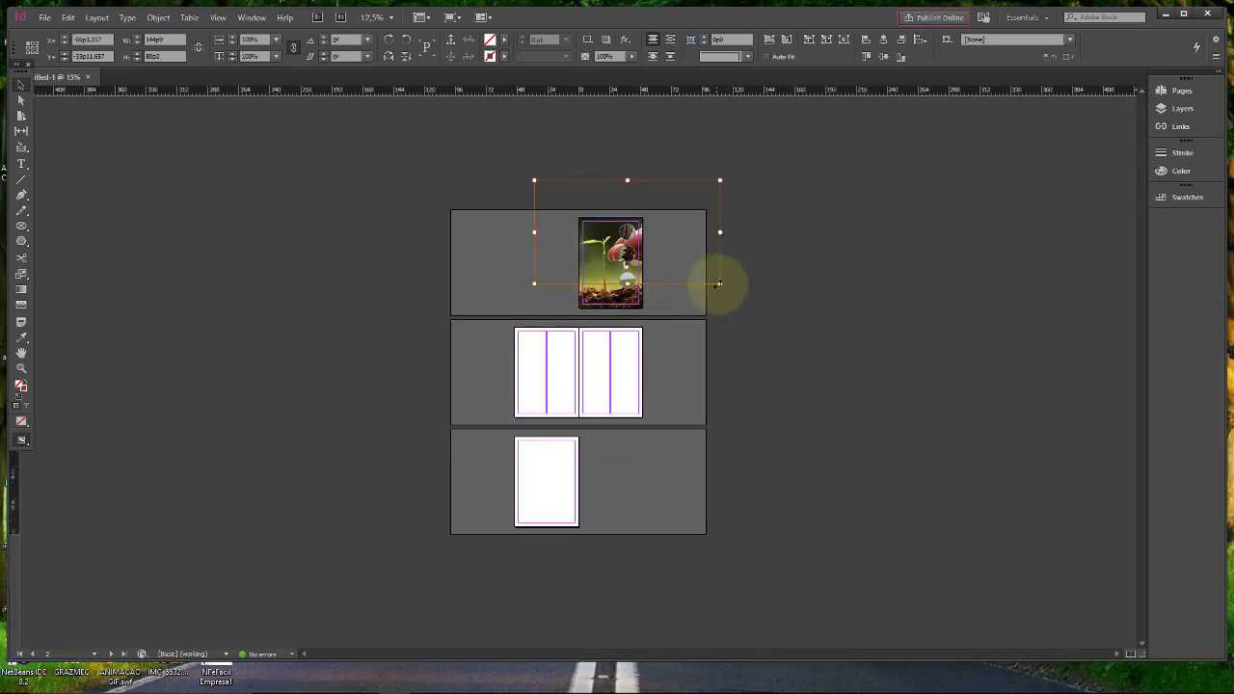
pyautogui.moveTo(721, 285); pyautogui.dragTo(643, 240)
pyautogui.moveTo(533, 180); pyautogui.dragTo(627, 213)
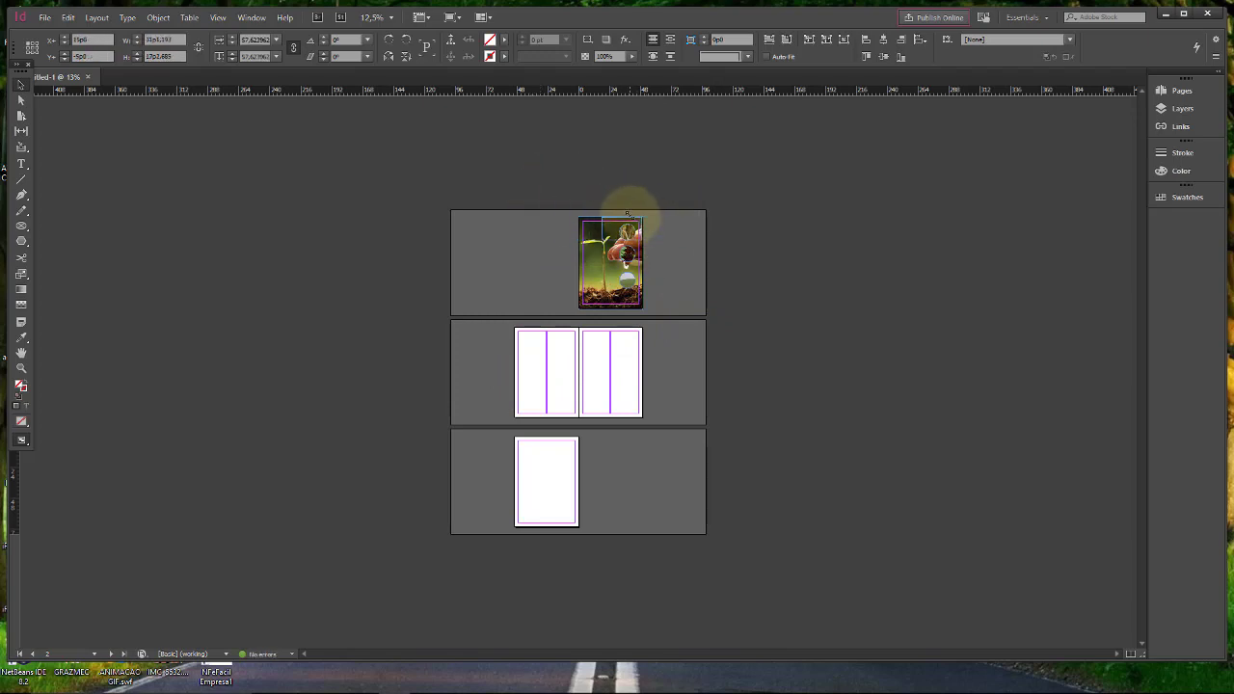
# Reduce the upper circle's image further to about 16.3% and shift it right so it fills the circle
pyautogui.hotkey('ctrl', '=')
pyautogui.hotkey('ctrl', '=')
pyautogui.hotkey('ctrl', '=')
pyautogui.hotkey('ctrl', '=')
pyautogui.hotkey('ctrl', '=')
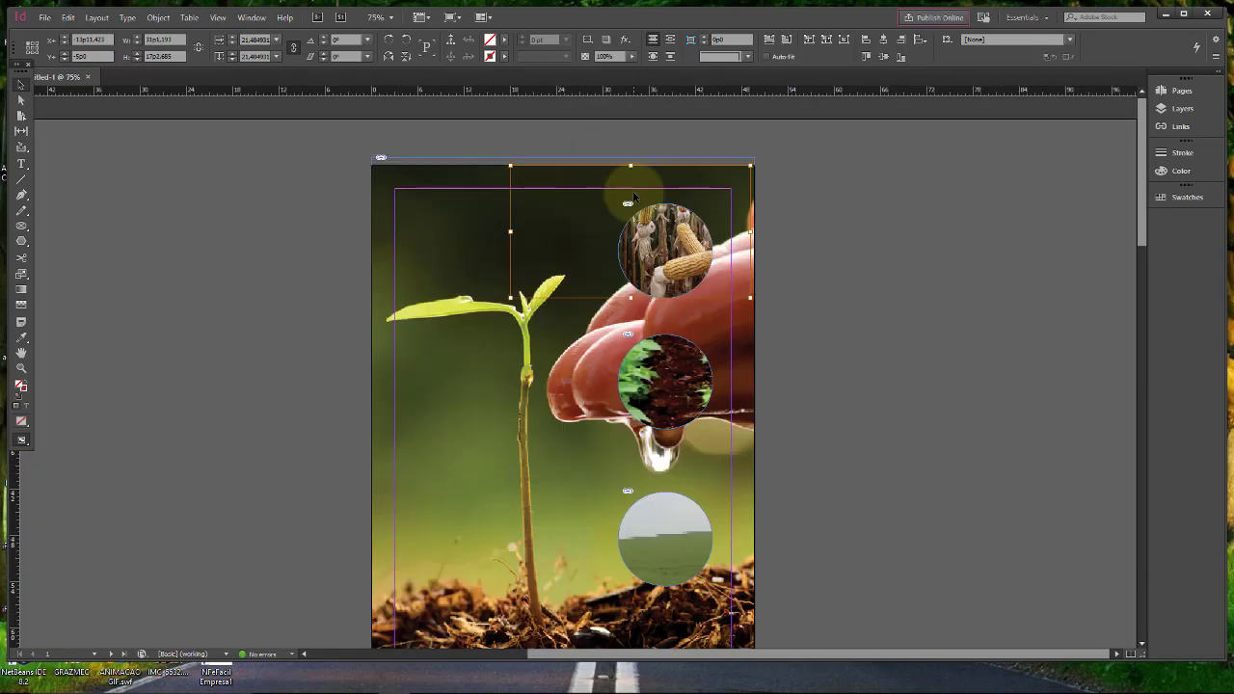
pyautogui.moveTo(511, 166); pyautogui.dragTo(612, 196)
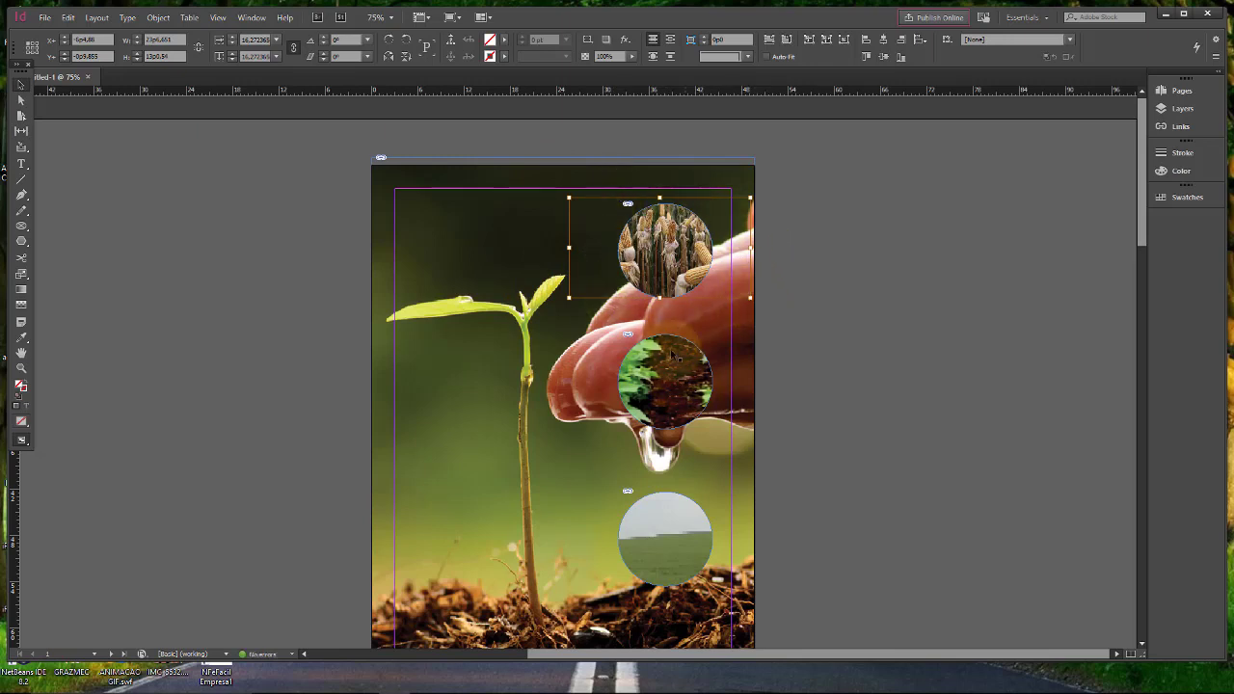
pyautogui.moveTo(676, 240)
pyautogui.mouseDown()
pyautogui.moveTo(690, 243)
pyautogui.moveTo(679, 240)
pyautogui.mouseUp()
pyautogui.hotkey('ctrl', 'z')
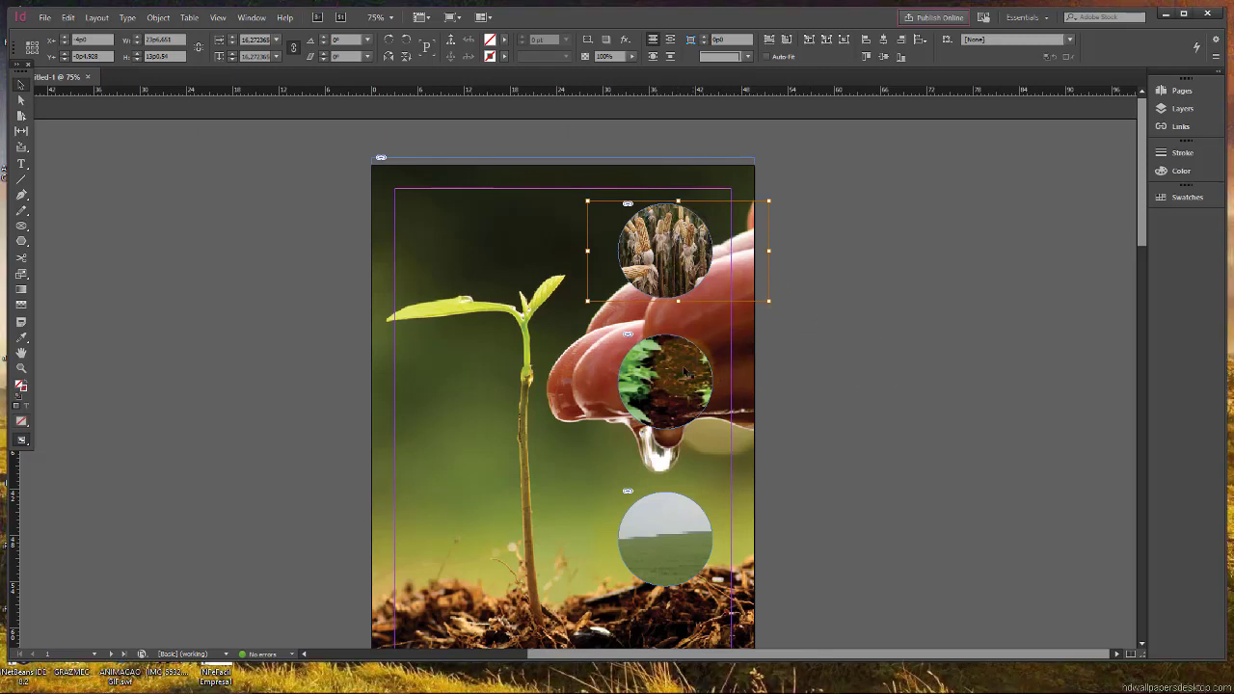
# Scale the crop-row image inside the middle circular frame to about 34%, centre it in the circle, and deselect it
pyautogui.hotkey('ctrl', 'z')
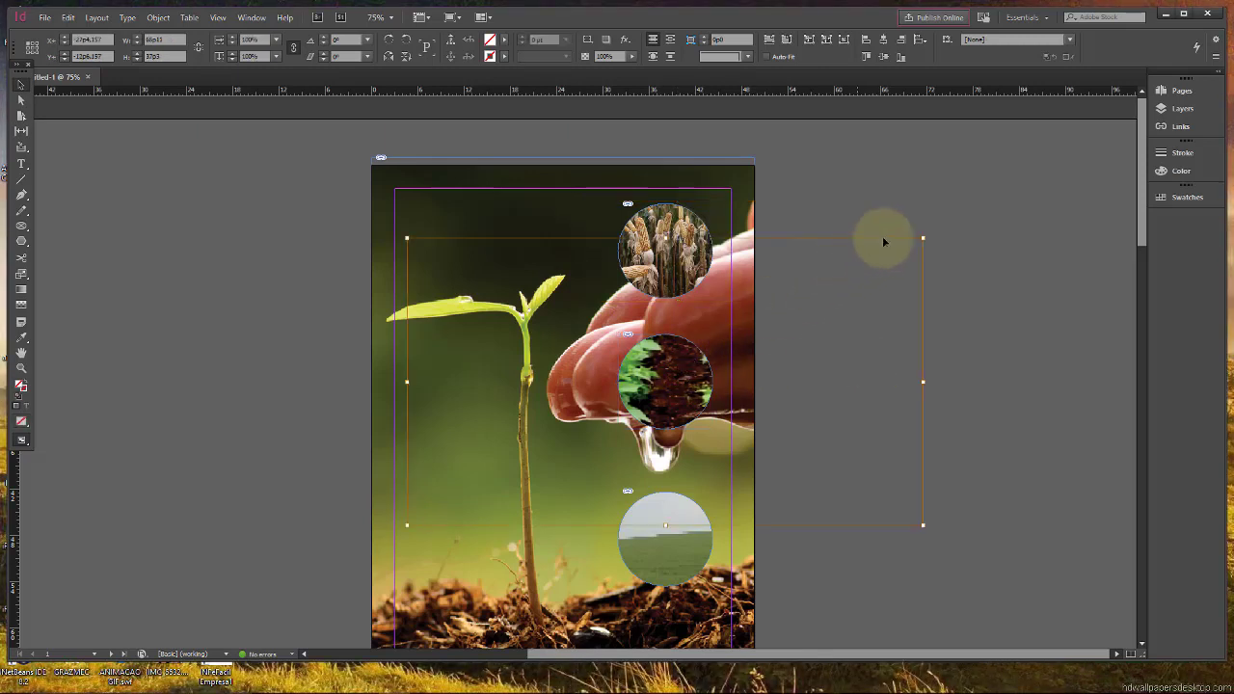
pyautogui.moveTo(924, 236); pyautogui.dragTo(725, 331)
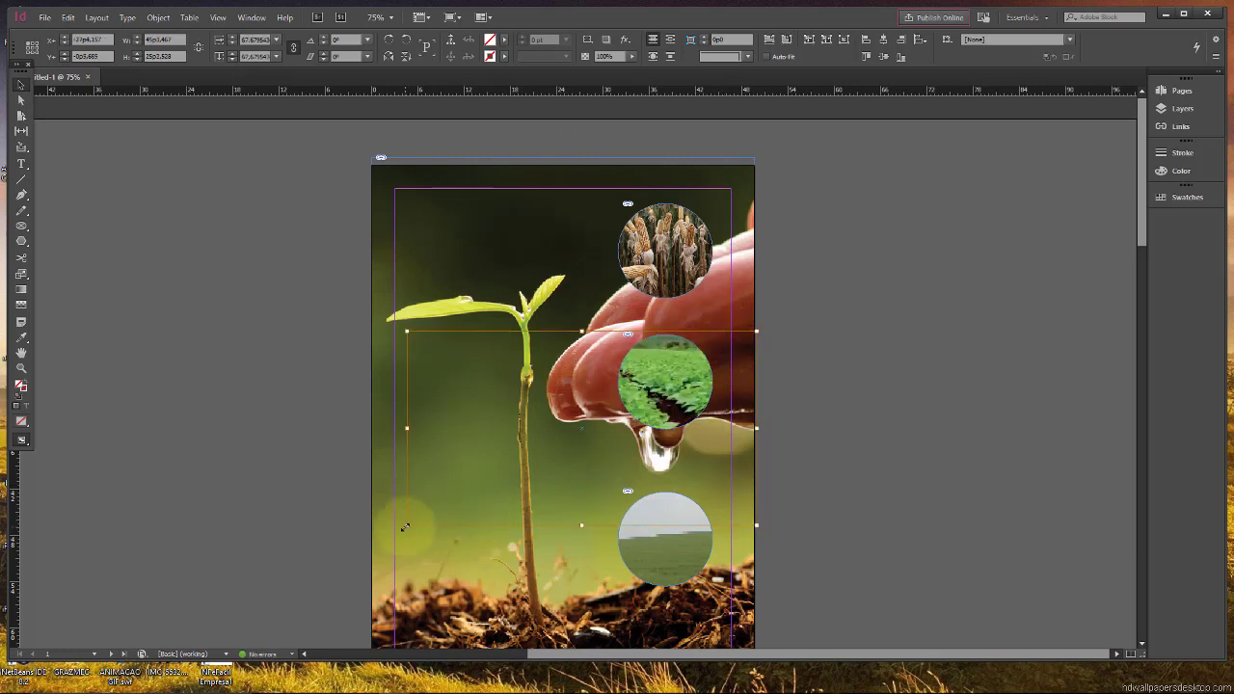
pyautogui.moveTo(409, 528); pyautogui.dragTo(625, 430)
pyautogui.moveTo(660, 393)
pyautogui.mouseDown()
pyautogui.moveTo(700, 395)
pyautogui.moveTo(641, 397)
pyautogui.moveTo(660, 396)
pyautogui.mouseUp()
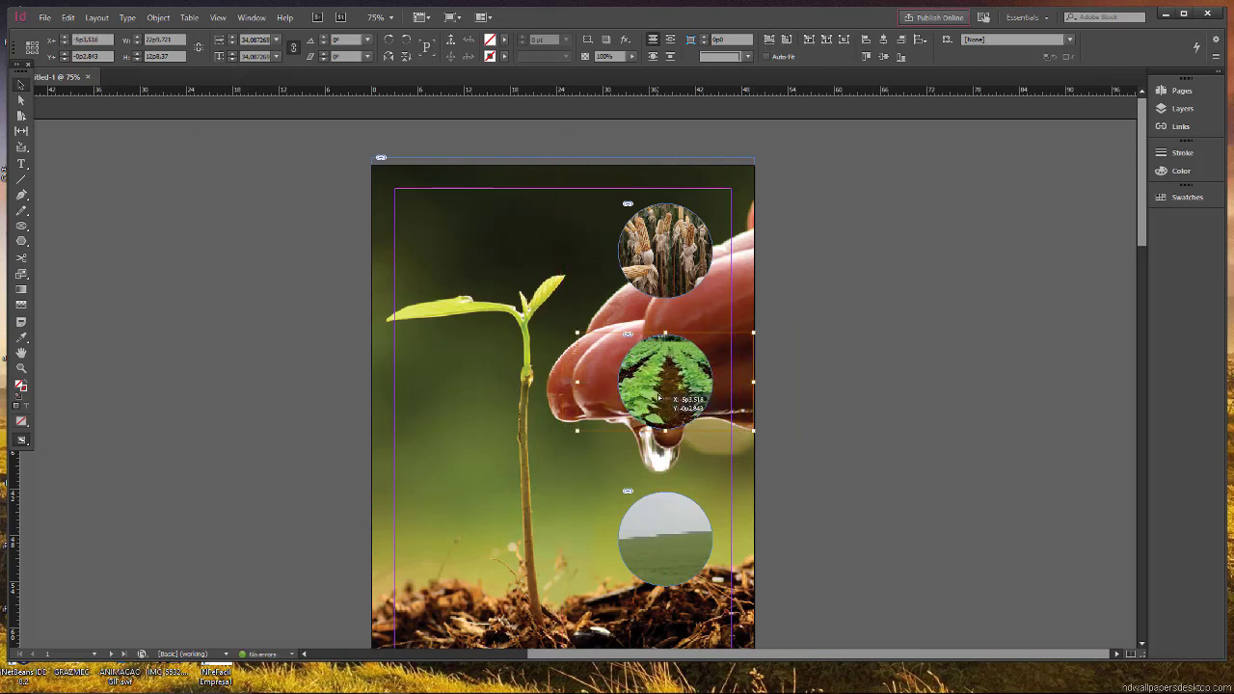
pyautogui.click(849, 327)
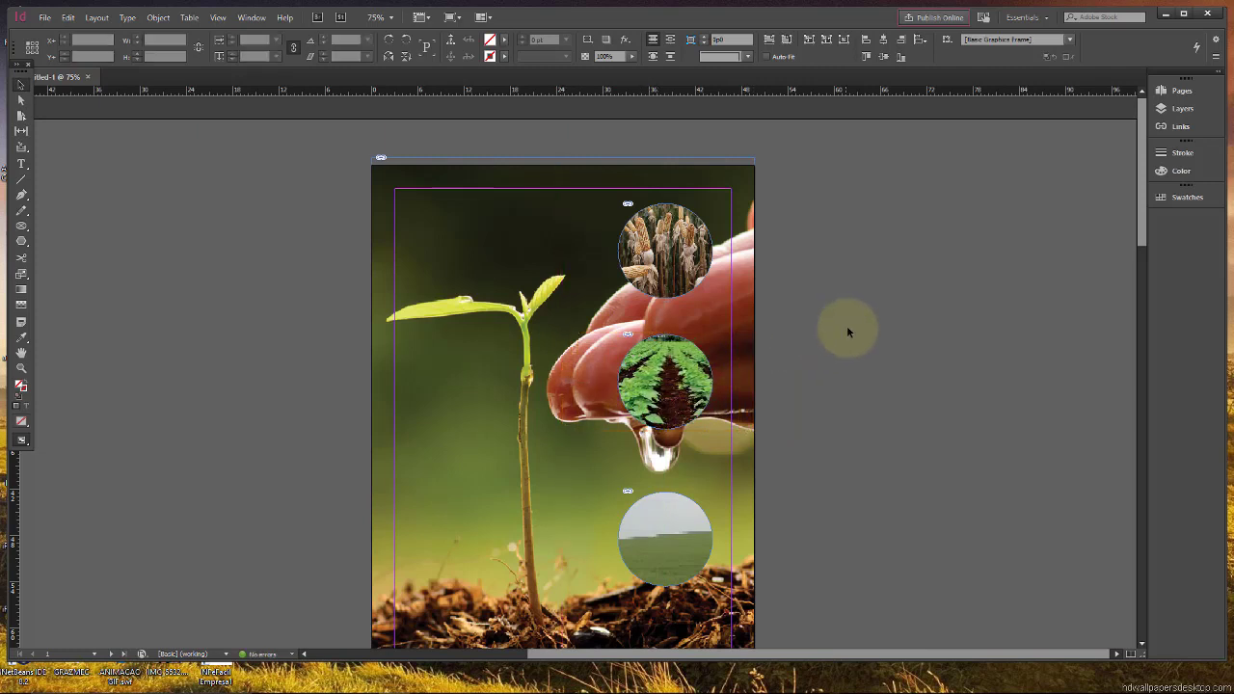
# Shift the field image inside the lowest circular frame down and right, and scale it down to about 19.5%
pyautogui.click(672, 522)
pyautogui.moveTo(110, 231); pyautogui.dragTo(697, 485)
pyautogui.click(798, 519)
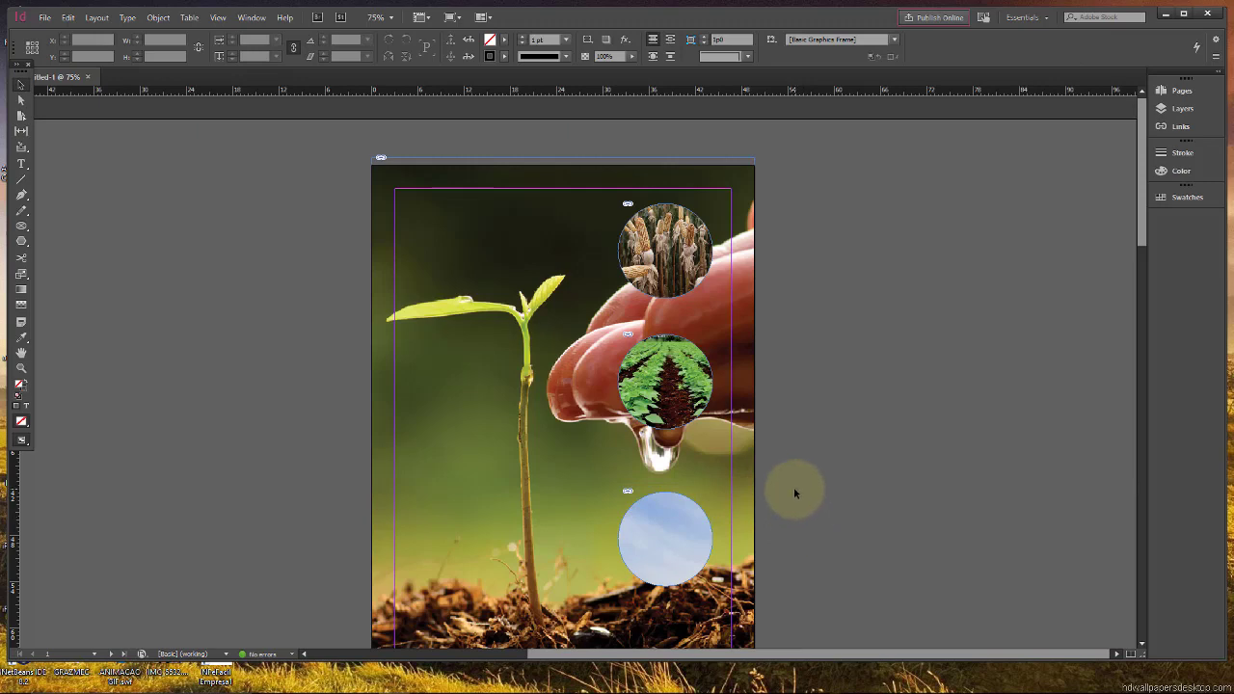
pyautogui.hotkey('ctrl', '-')
pyautogui.hotkey('ctrl', '-')
pyautogui.hotkey('ctrl', '-')
pyautogui.hotkey('ctrl', '-')
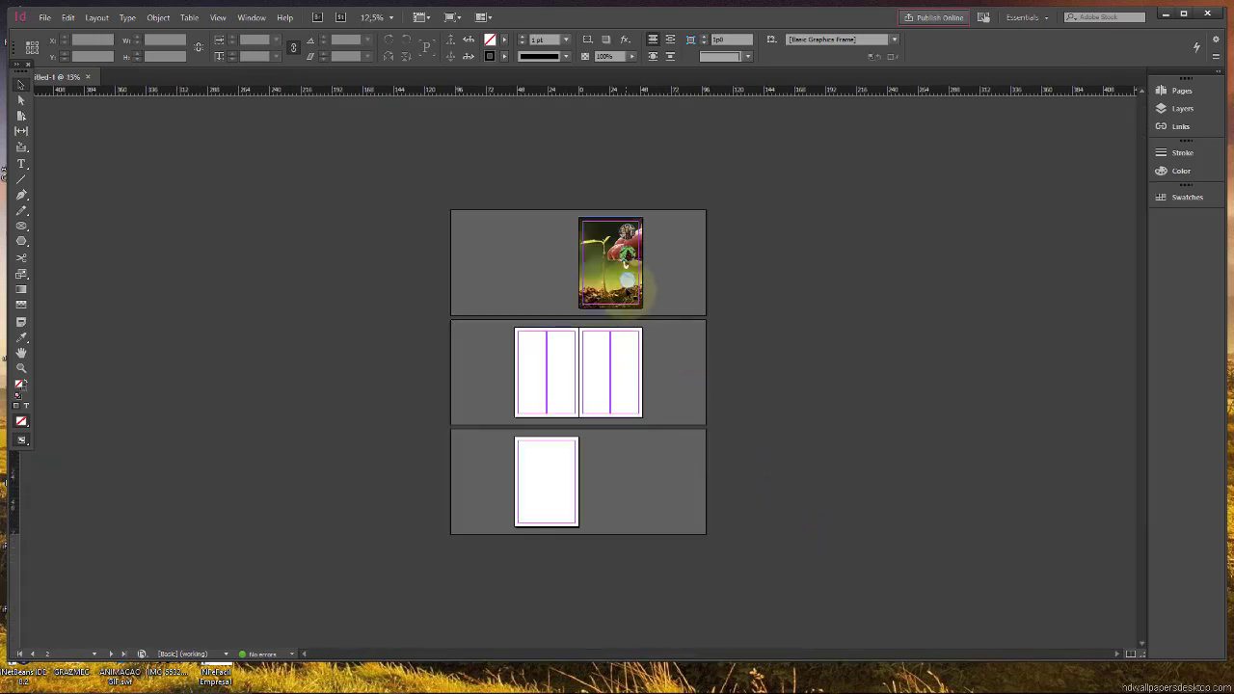
pyautogui.moveTo(627, 284)
pyautogui.mouseDown()
pyautogui.moveTo(639, 268)
pyautogui.moveTo(675, 318)
pyautogui.moveTo(721, 335)
pyautogui.moveTo(649, 284)
pyautogui.mouseUp()
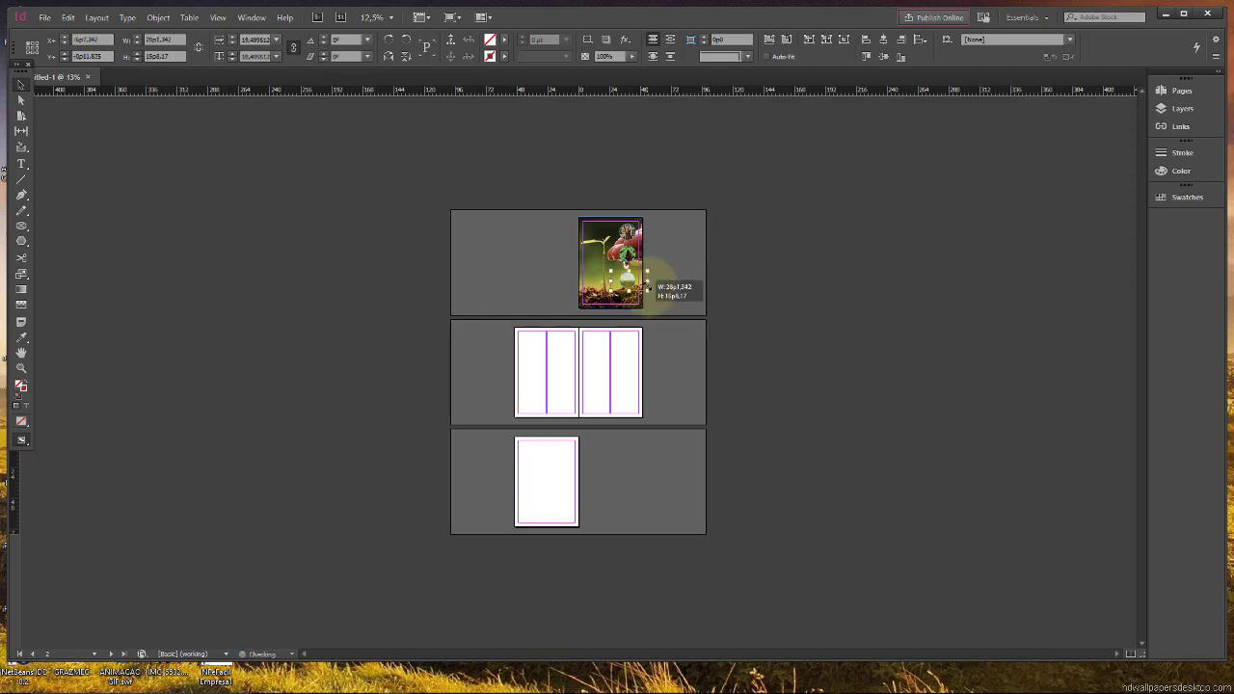
# Shrink the lowest circle's image further to about 15.7%, keeping field and sky inside the circle, and deselect it
pyautogui.hotkey('ctrl', '=')
pyautogui.hotkey('ctrl', '=')
pyautogui.hotkey('ctrl', '=')
pyautogui.hotkey('ctrl', '=')
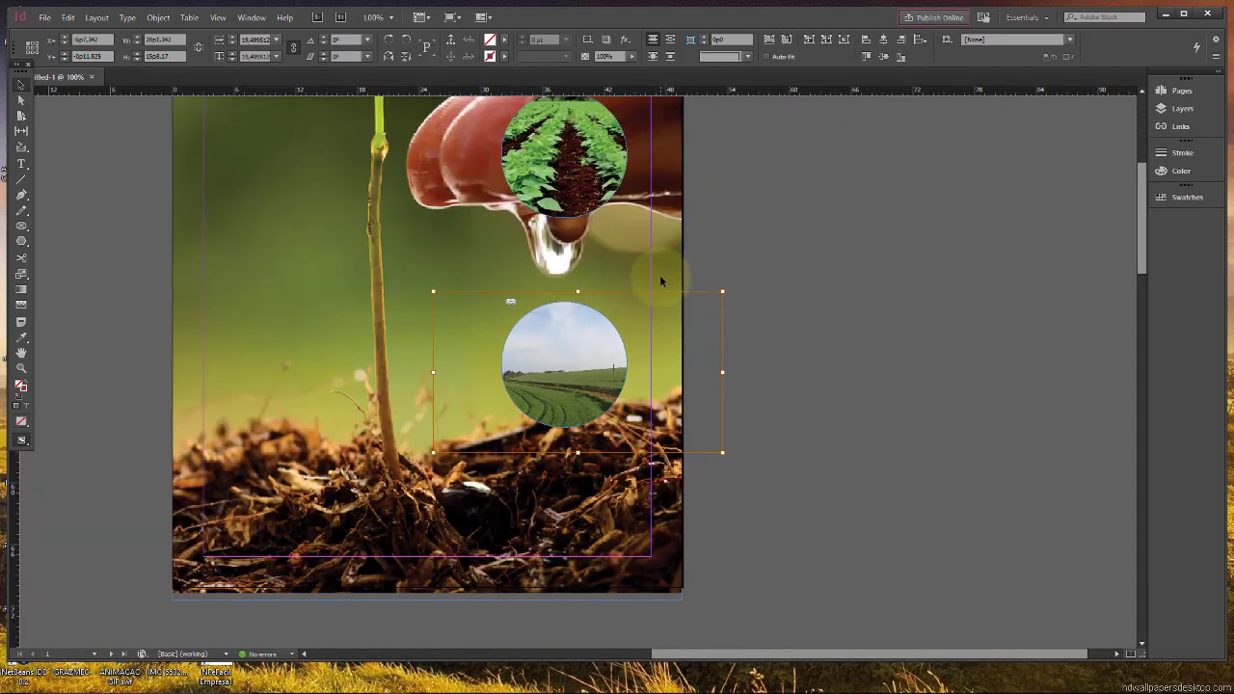
pyautogui.moveTo(722, 452); pyautogui.dragTo(676, 427)
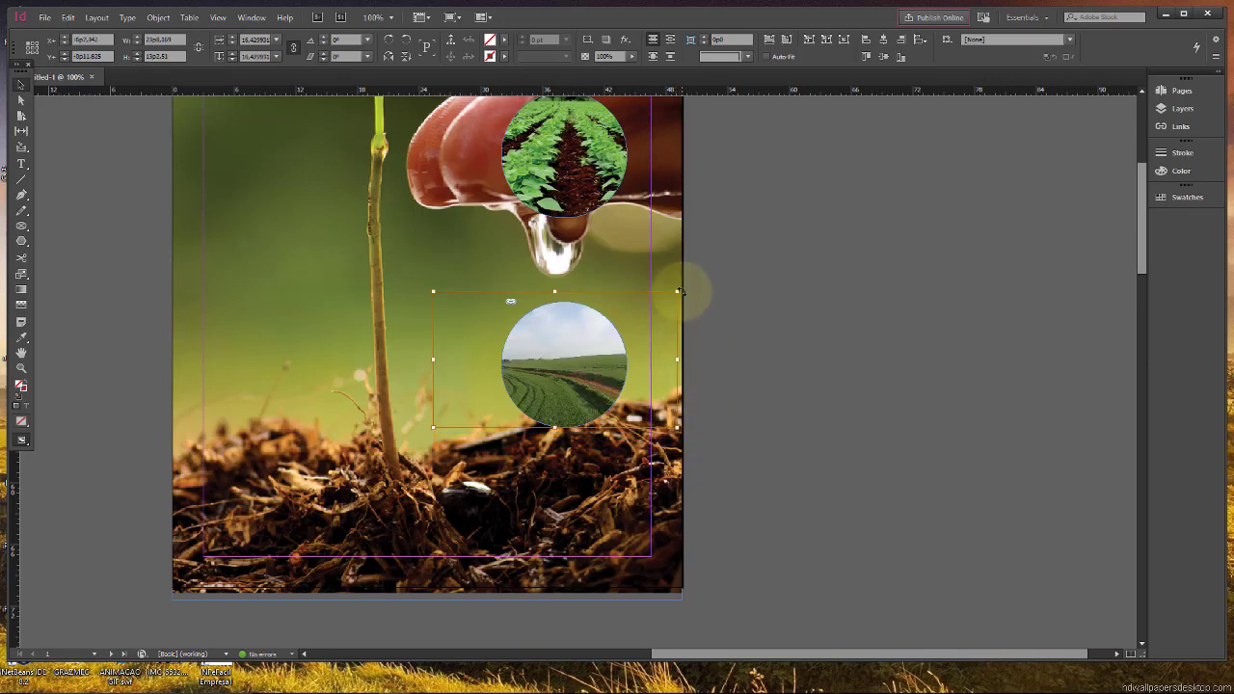
pyautogui.moveTo(676, 291); pyautogui.dragTo(634, 297)
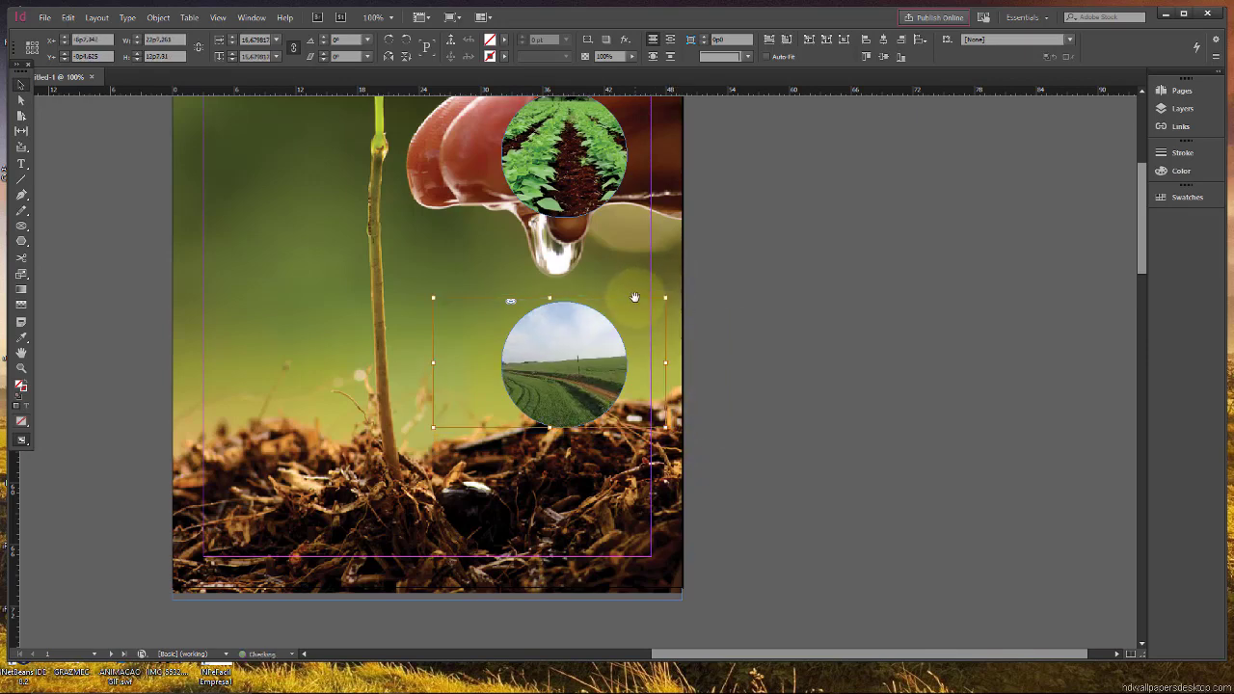
pyautogui.click(773, 277)
pyautogui.hotkey('ctrl', '5')
pyautogui.hotkey('ctrl', '-')
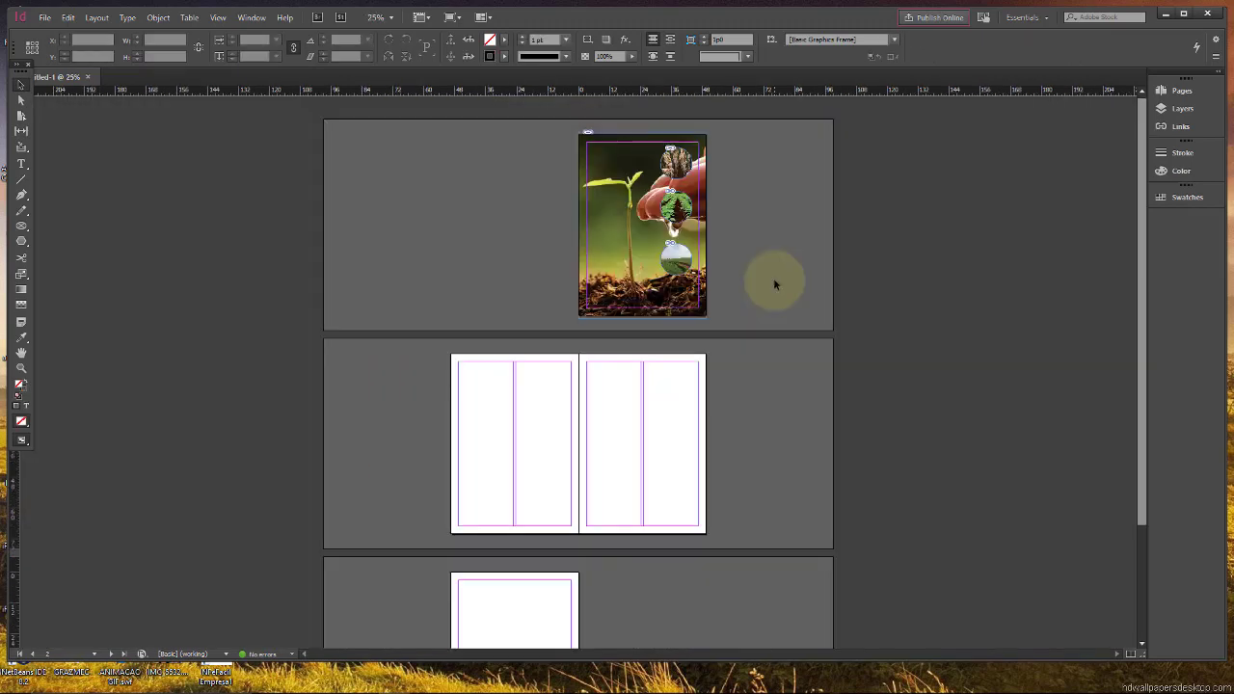
pyautogui.hotkey('ctrl', '=')
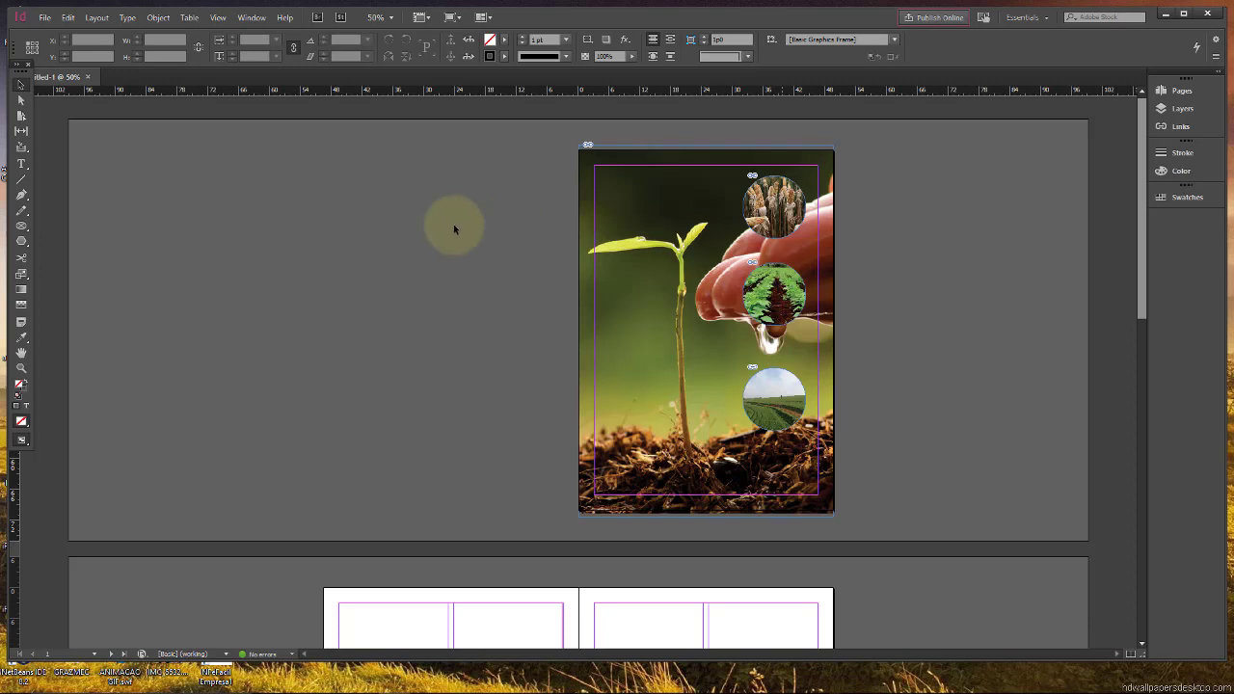
# Draw a text frame over the soil and stem in the cover's lower part and enter the title REVISTA DO CAMPO
pyautogui.click(22, 163)
pyautogui.click(652, 403)
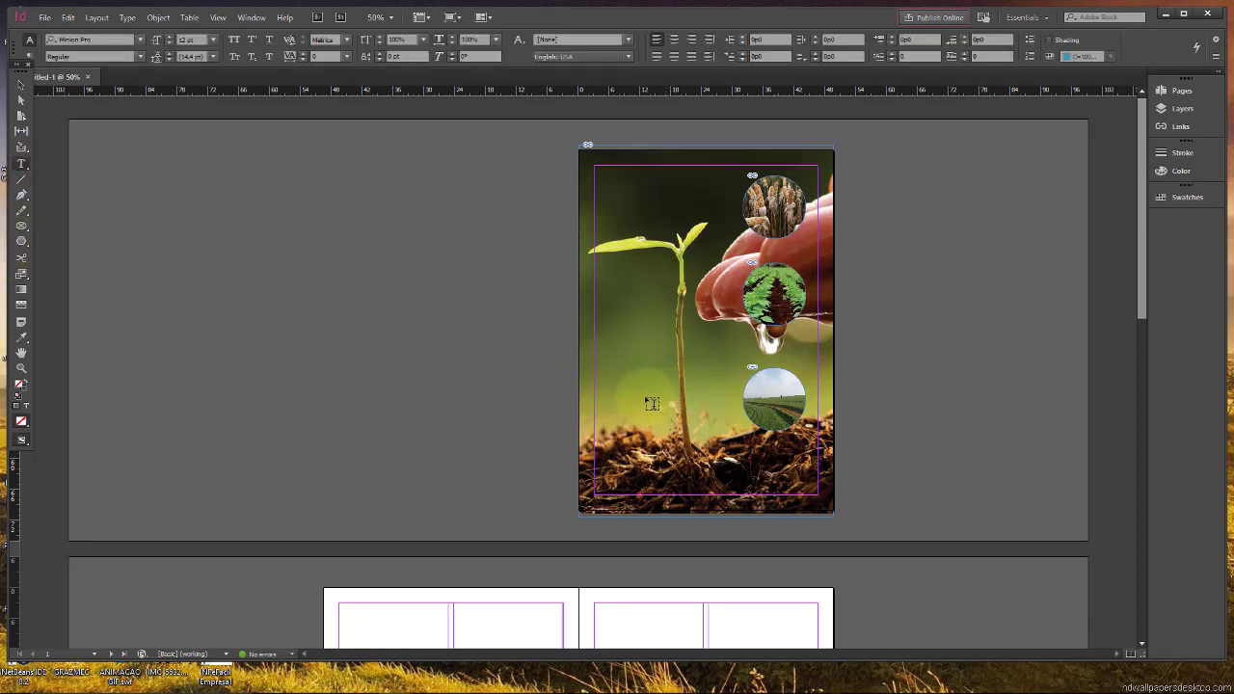
pyautogui.moveTo(613, 389); pyautogui.dragTo(753, 466)
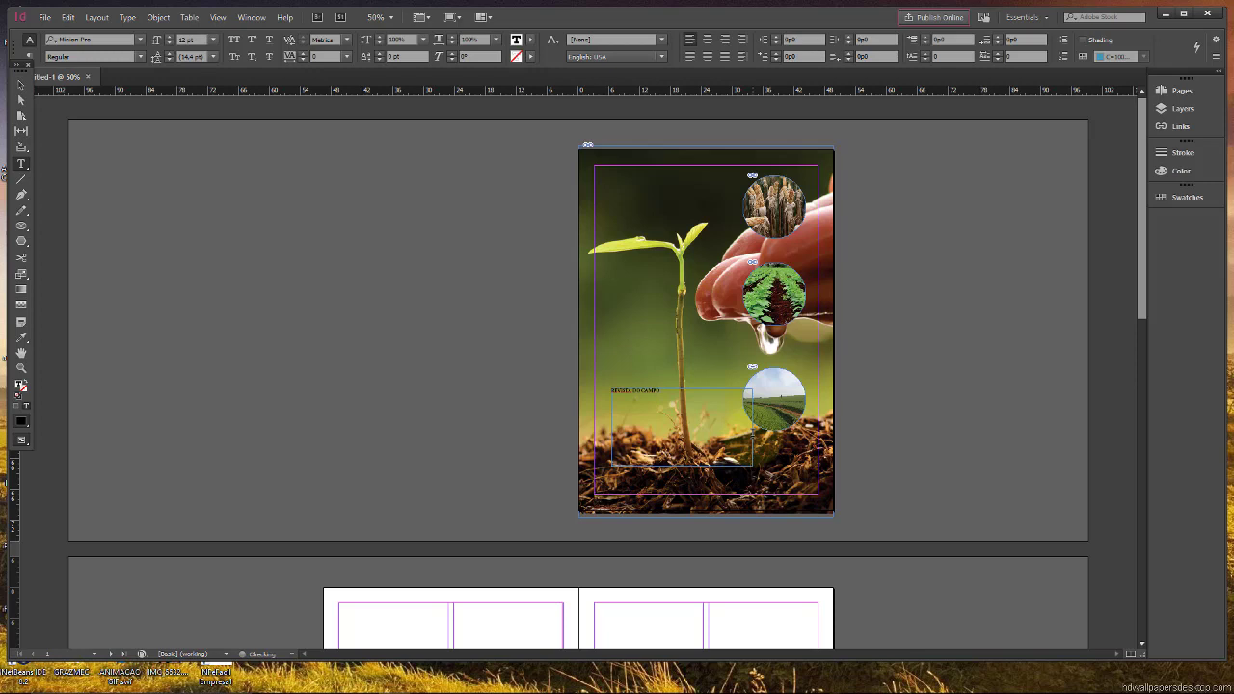
# Set the whole REVISTA DO CAMPO title to 48 pt with the Bold font style
pyautogui.hotkey('ctrl', 'a')
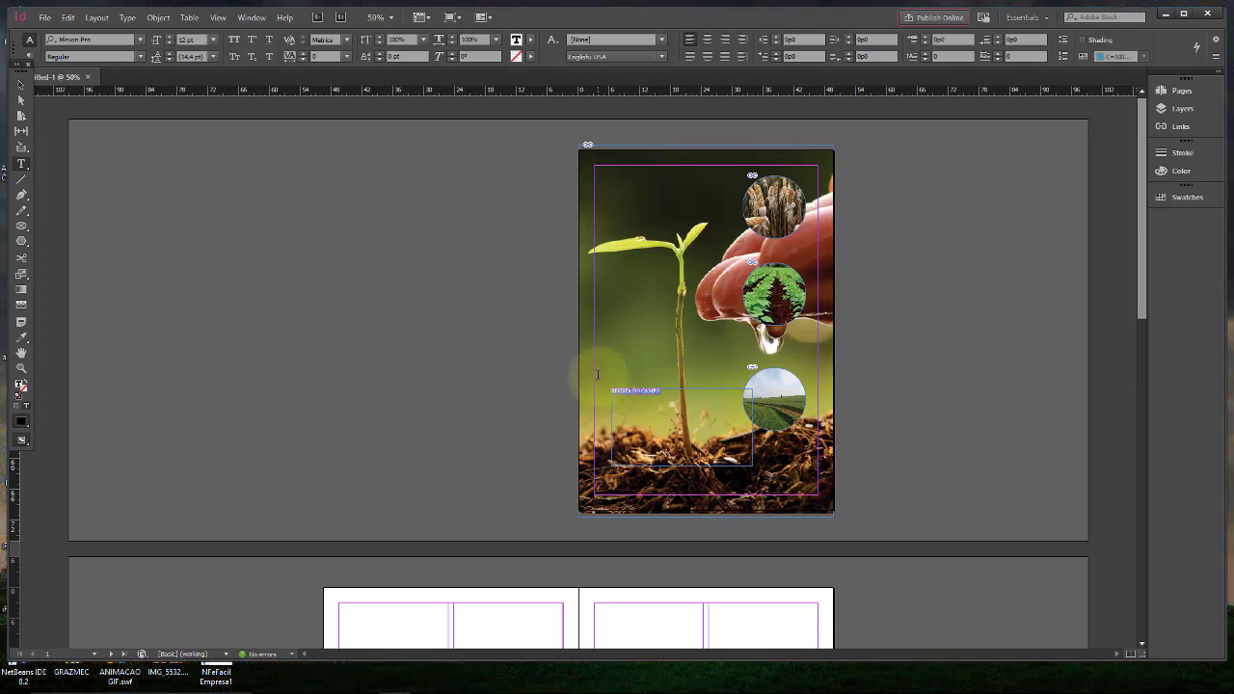
pyautogui.click(213, 40)
pyautogui.click(199, 215)
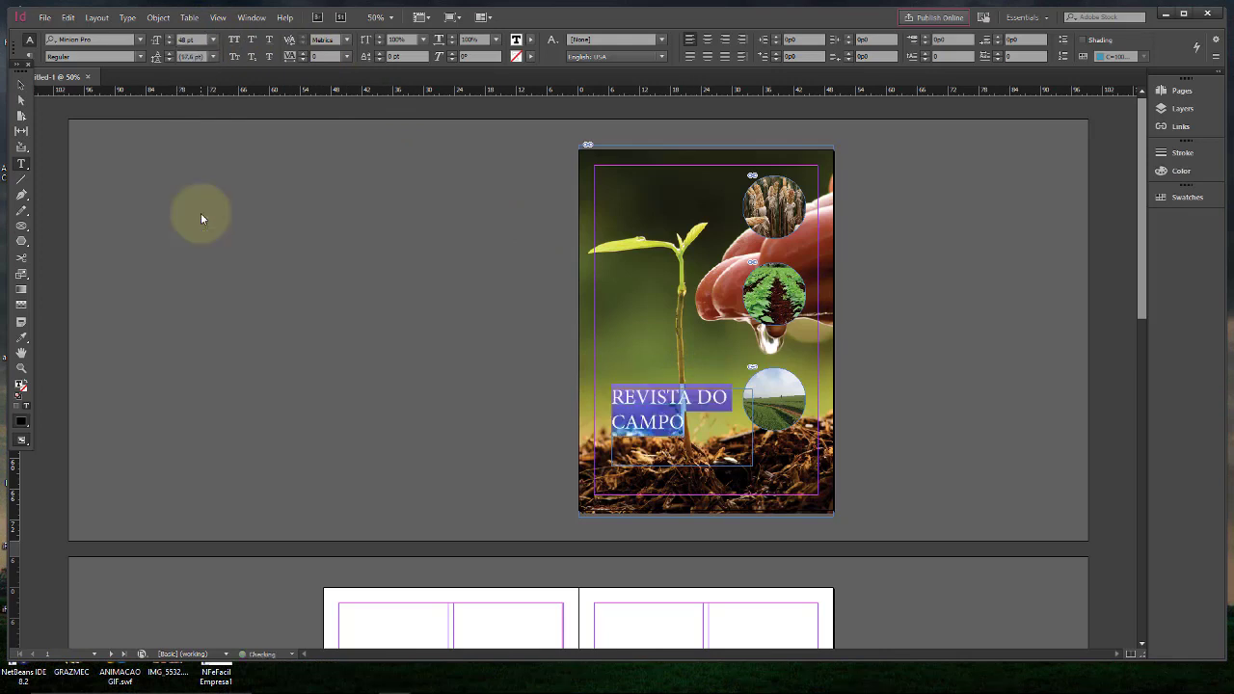
pyautogui.click(140, 57)
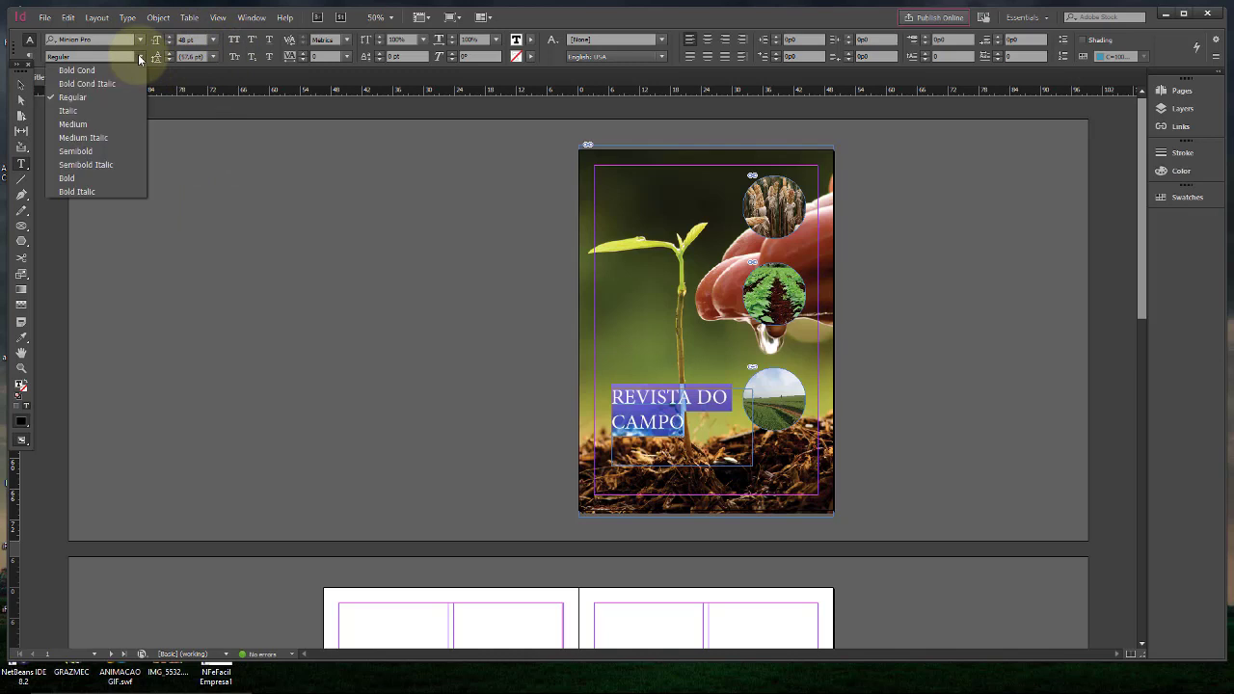
pyautogui.click(77, 178)
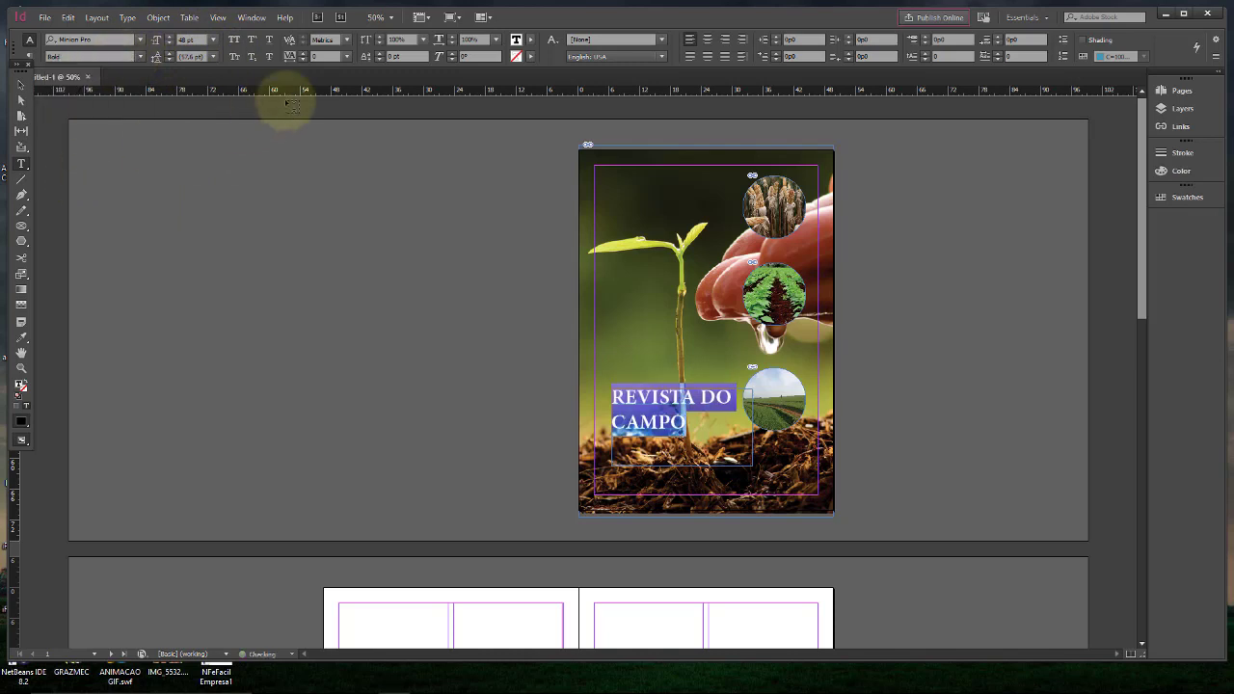
# Set the fill colour of the REVISTA DO CAMPO title text to Paper
pyautogui.click(530, 39)
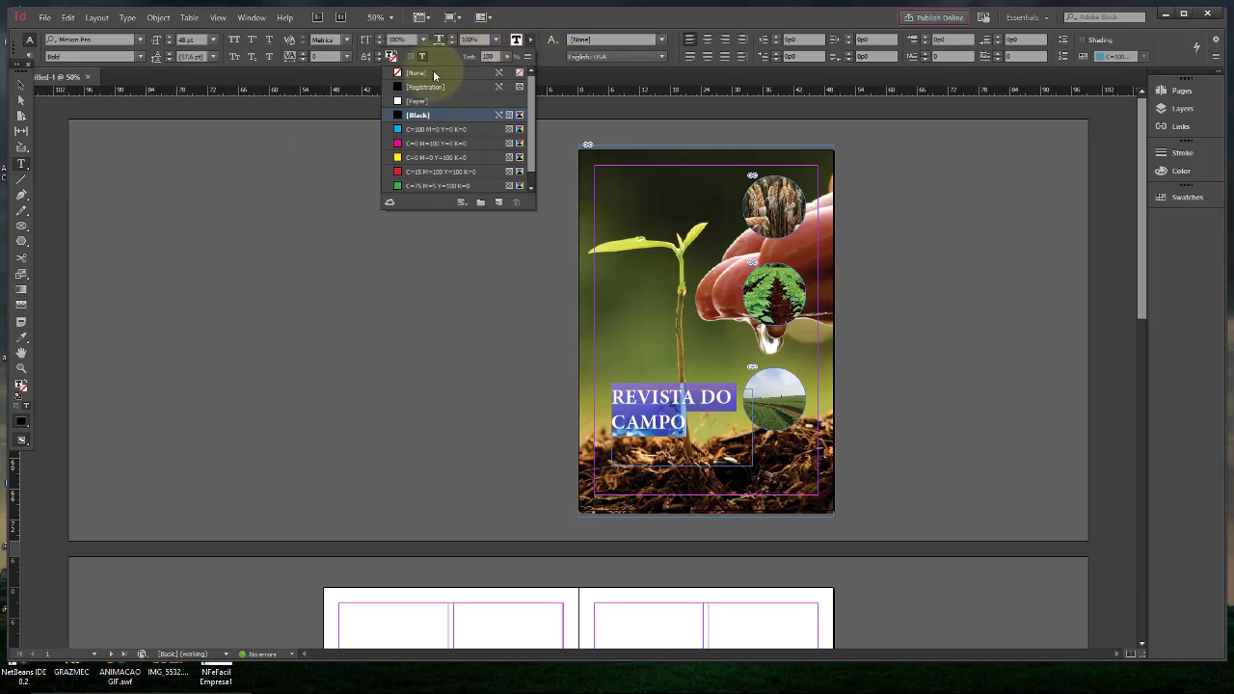
pyautogui.click(402, 102)
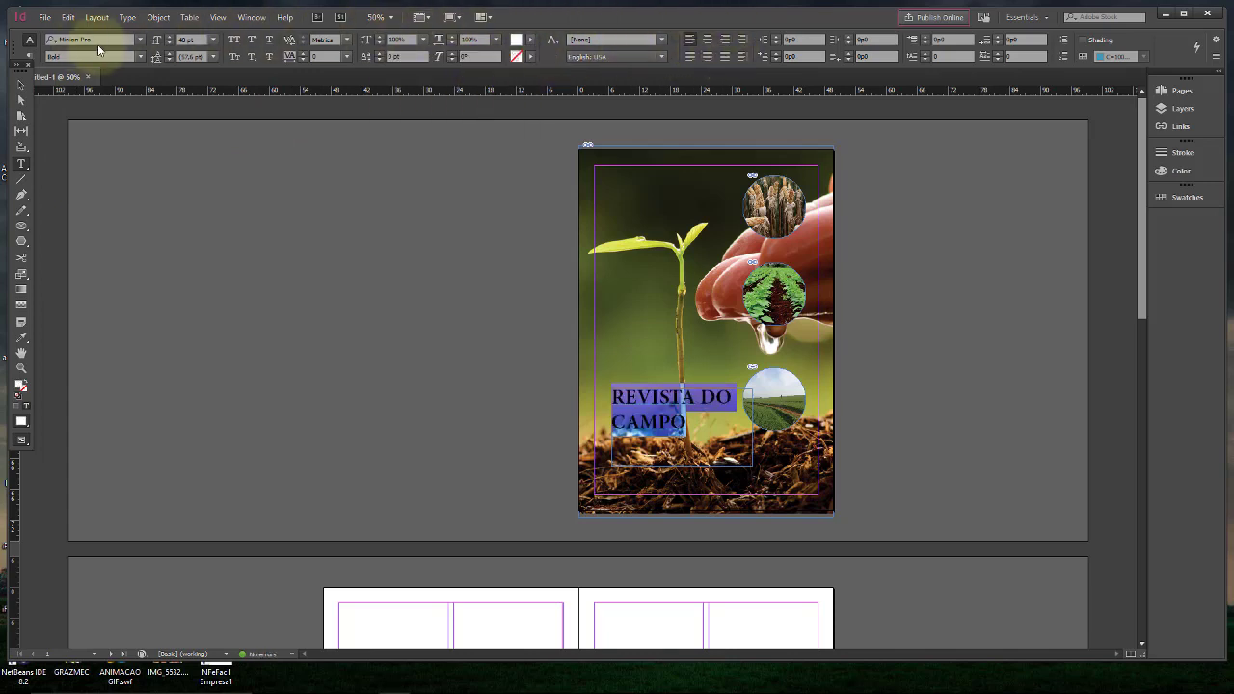
# Try paragraph shading behind the REVISTA DO CAMPO title and turn it off again
pyautogui.click(1082, 39)
pyautogui.click(1082, 40)
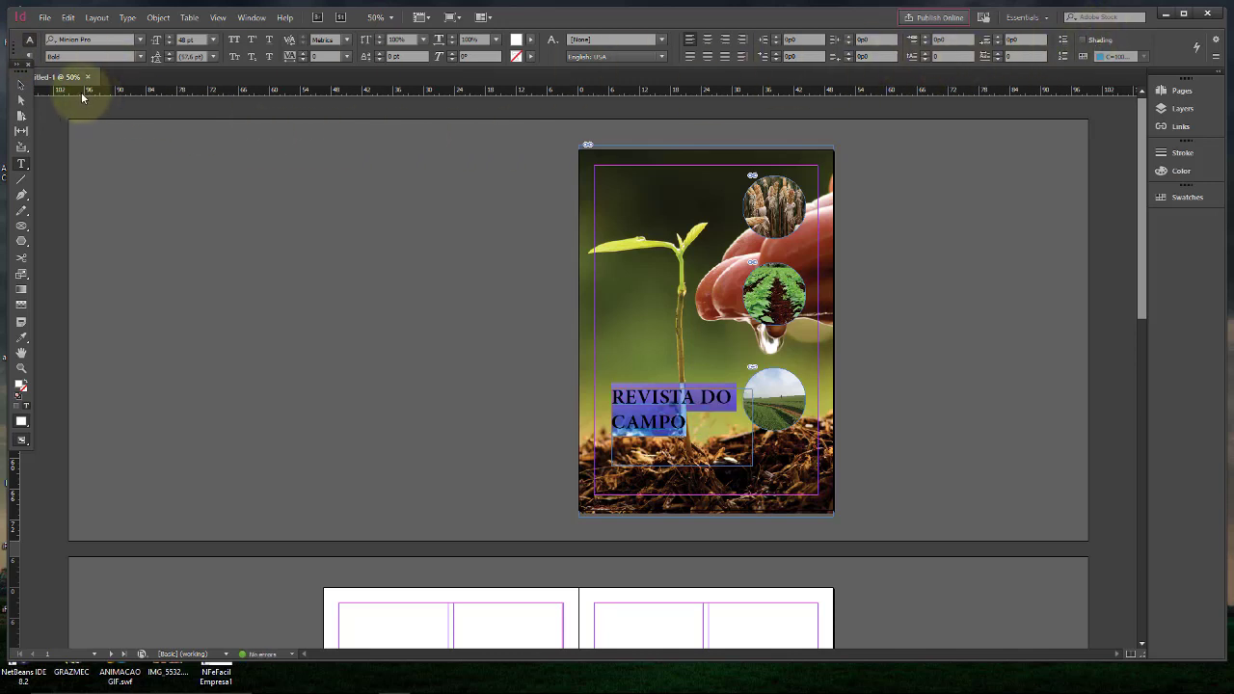
pyautogui.click(1082, 39)
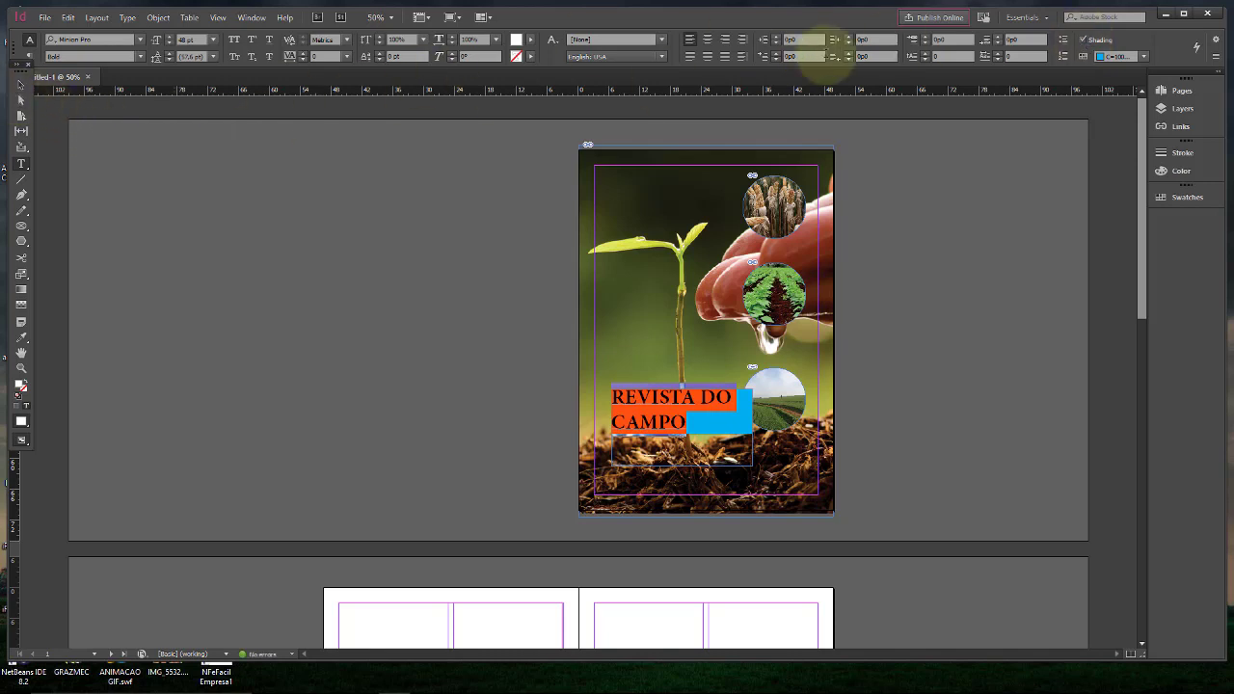
pyautogui.click(1082, 39)
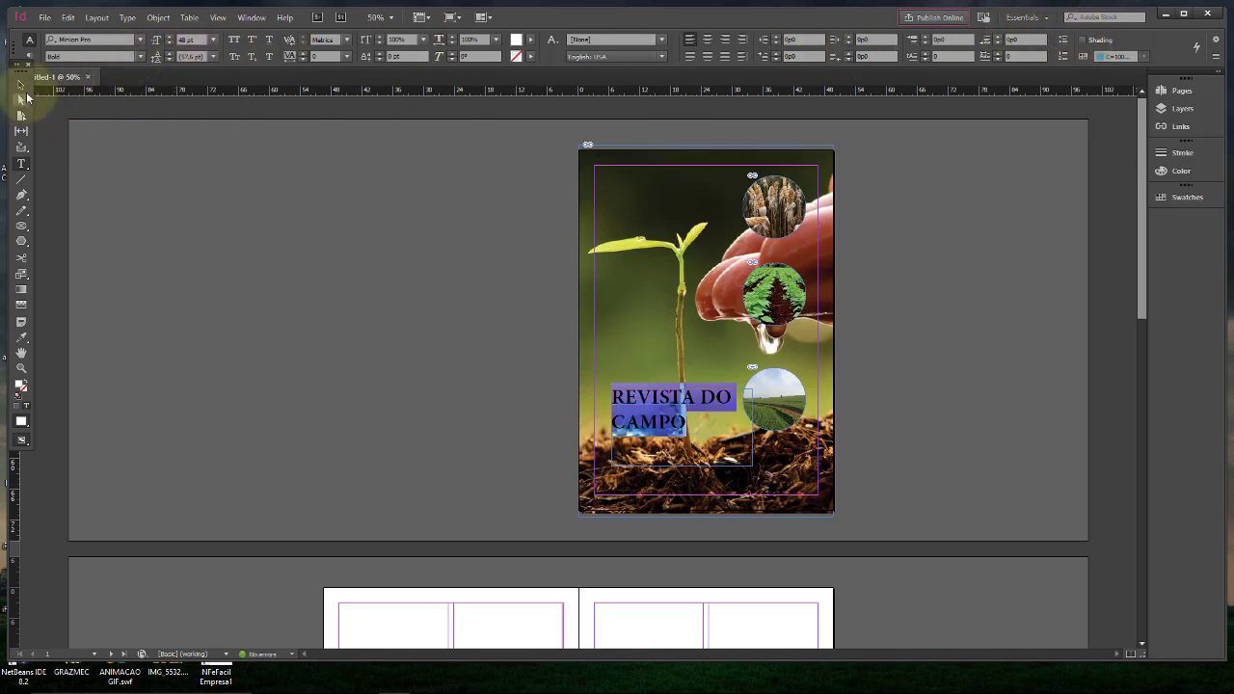
# Select the REVISTA DO CAMPO text frame as an object and apply a drop shadow to it
pyautogui.click(22, 87)
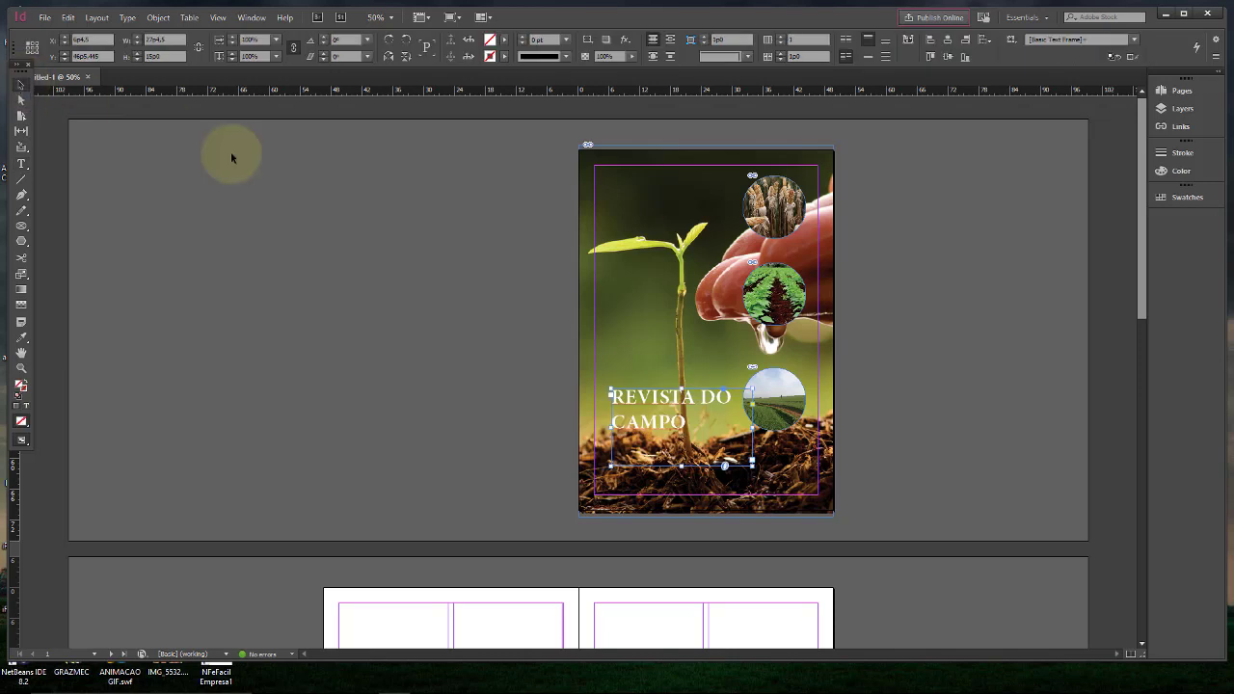
pyautogui.click(675, 401)
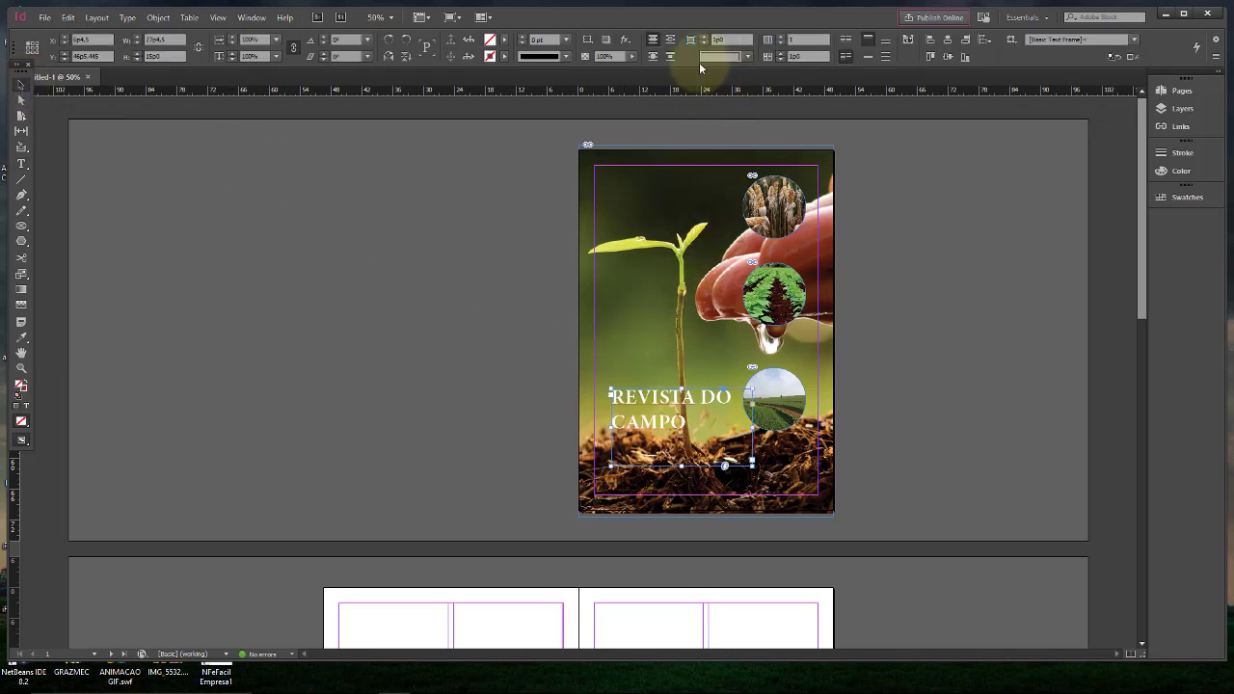
pyautogui.click(606, 39)
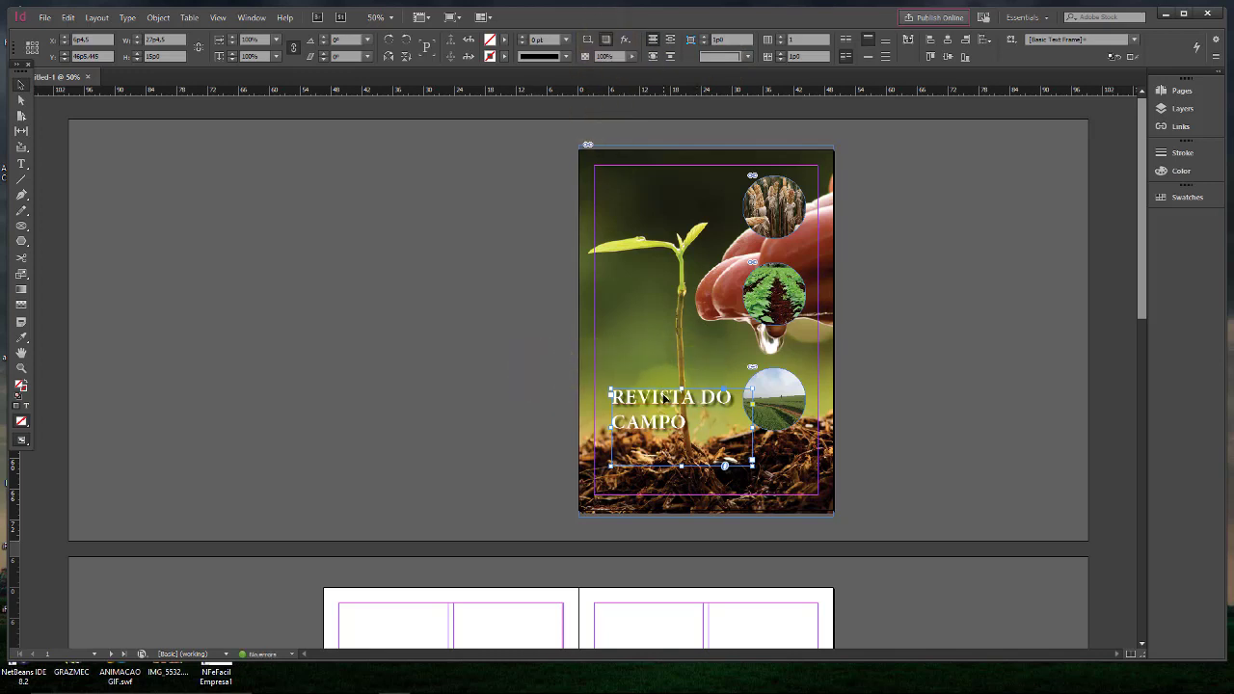
# Try the title frame at the cover's top, move it down over the soil near the left margin, and deselect it
pyautogui.moveTo(664, 399); pyautogui.dragTo(650, 178)
pyautogui.click(494, 237)
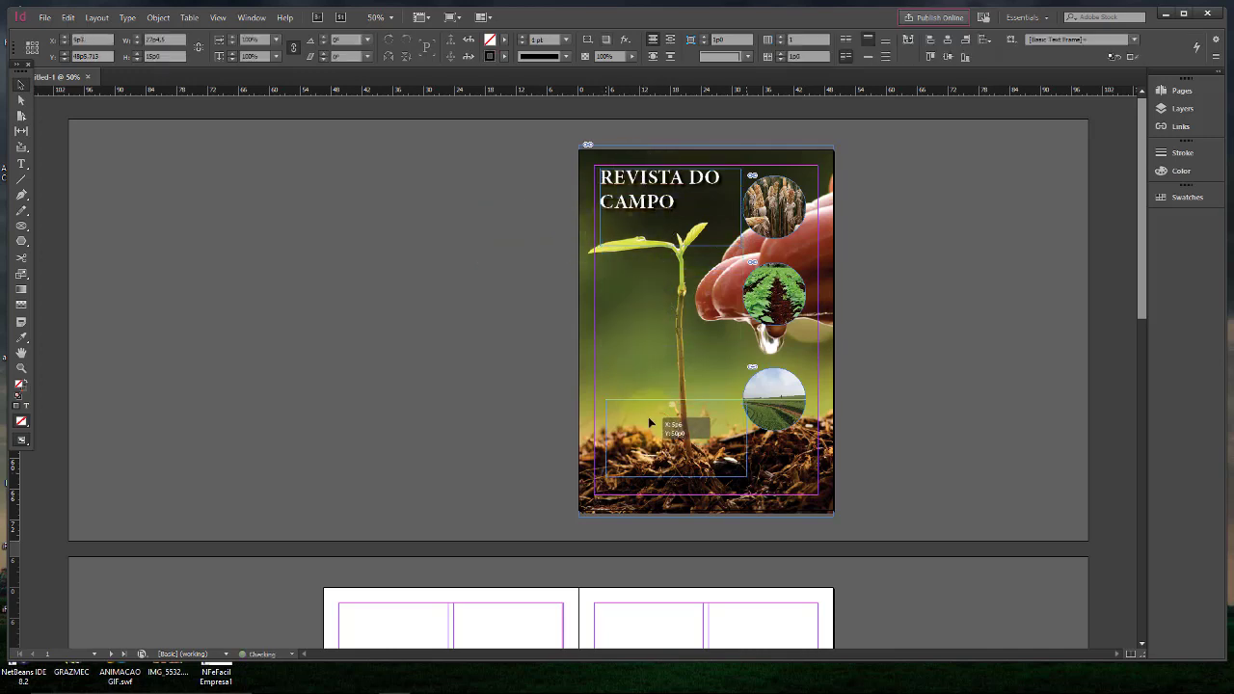
pyautogui.moveTo(665, 434)
pyautogui.mouseDown()
pyautogui.moveTo(661, 453)
pyautogui.moveTo(646, 437)
pyautogui.mouseUp()
pyautogui.click(477, 437)
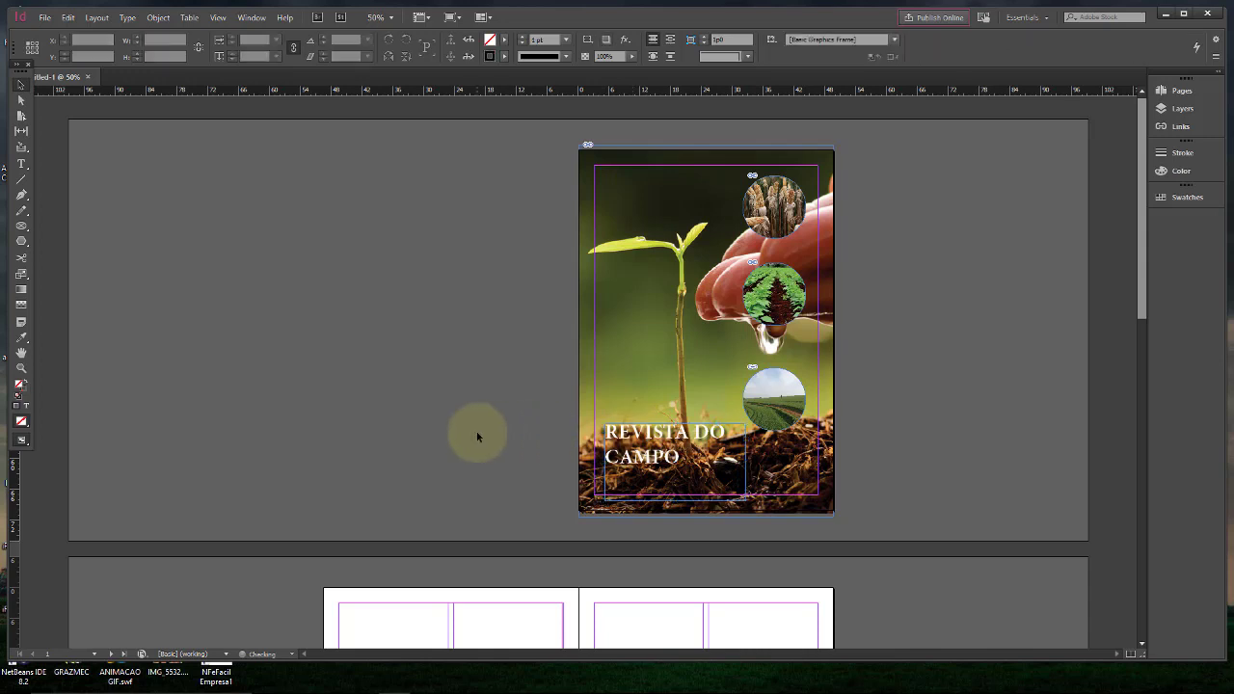